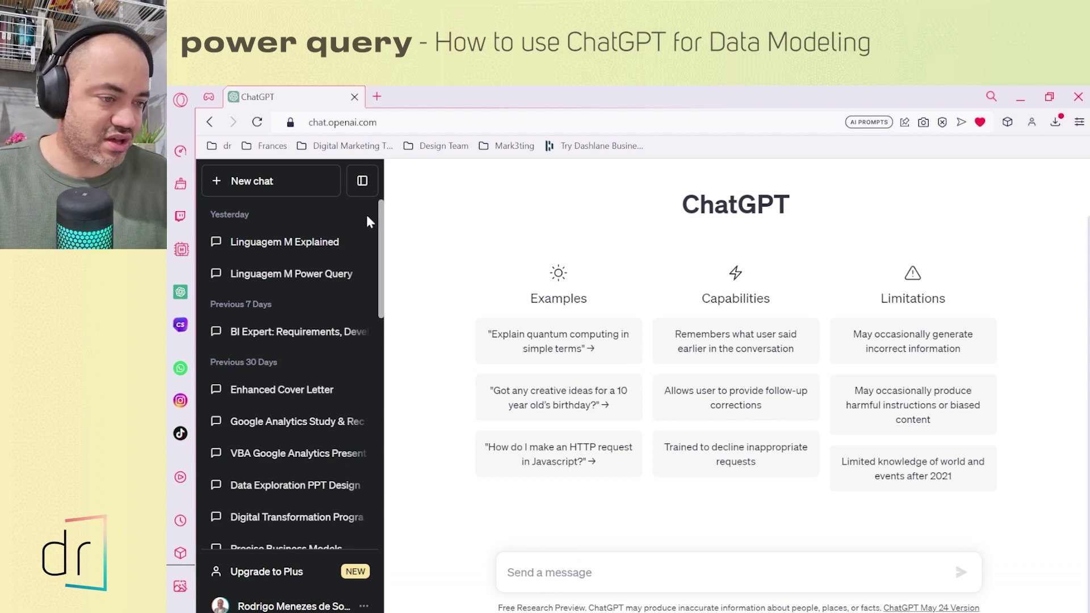
Open Power BI Desktop and dismiss its start screen to reach the blank report
key("super+e")
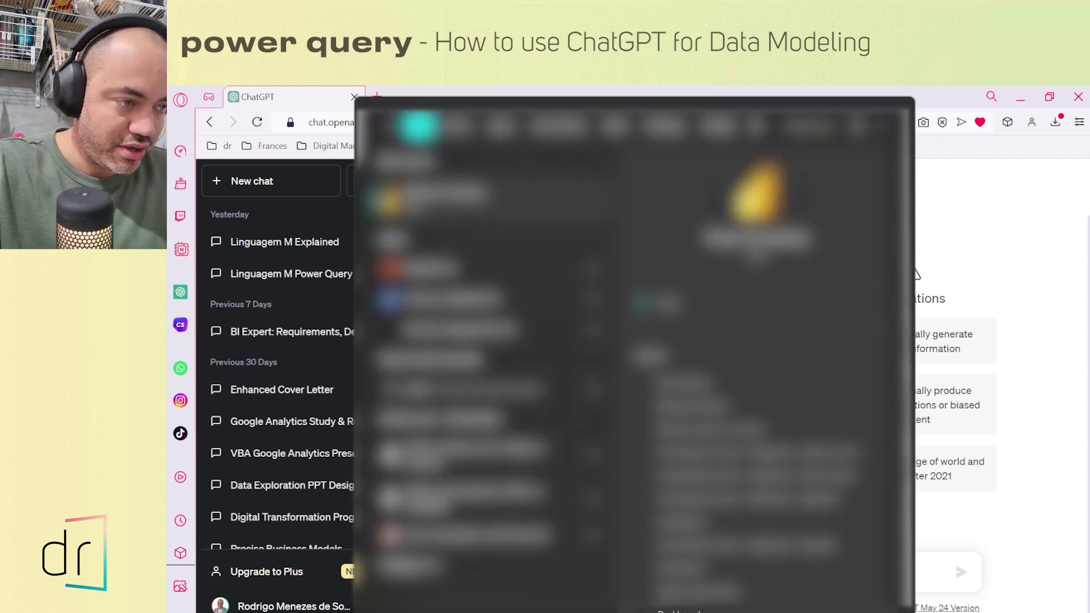
key("alt+F4")
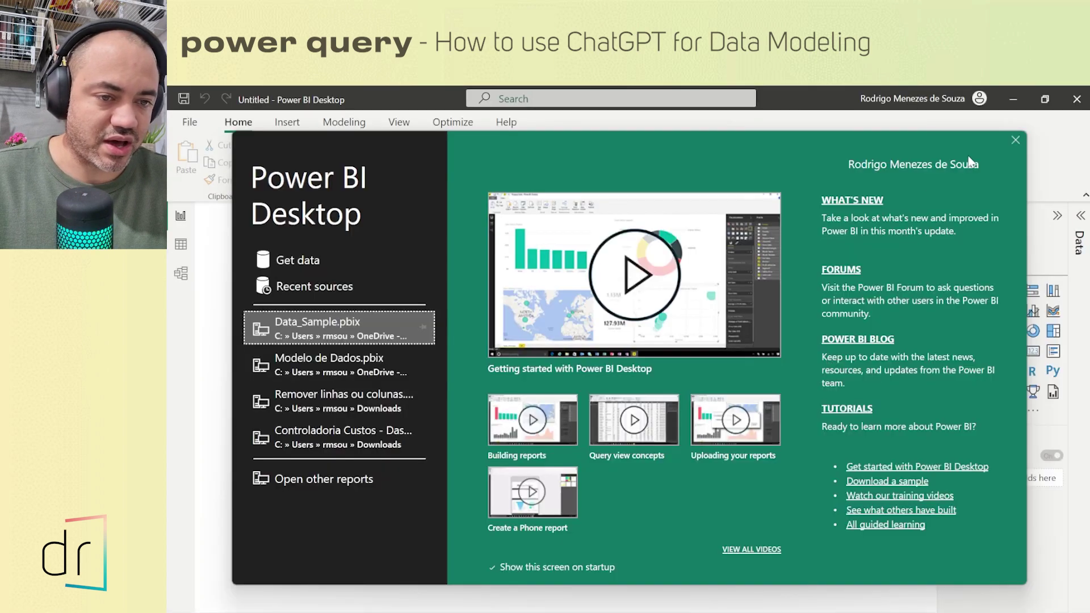
left_click(1013, 140)
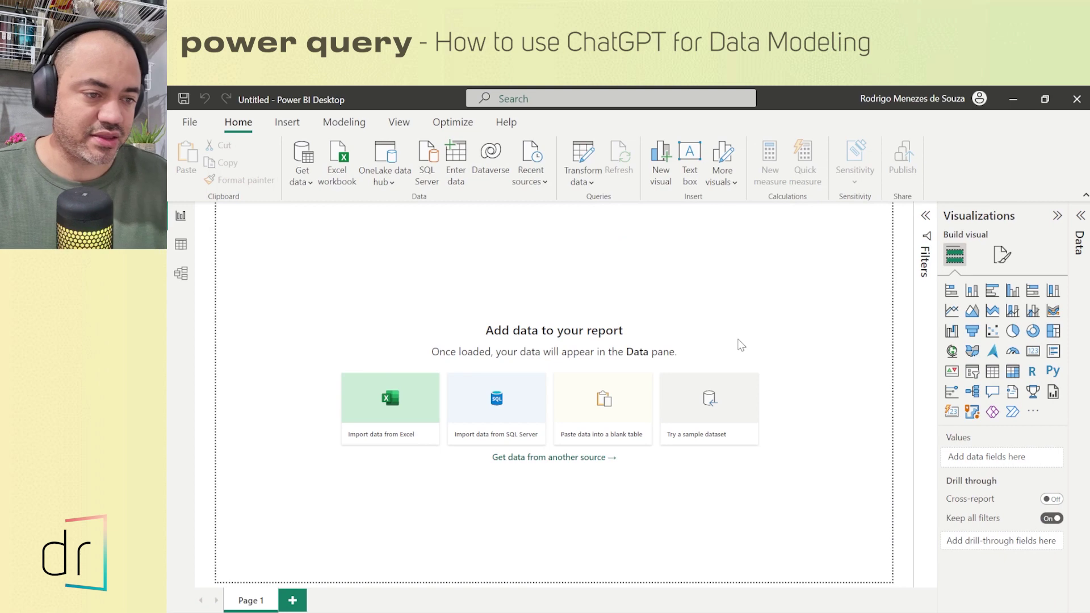
key("alt+Tab")
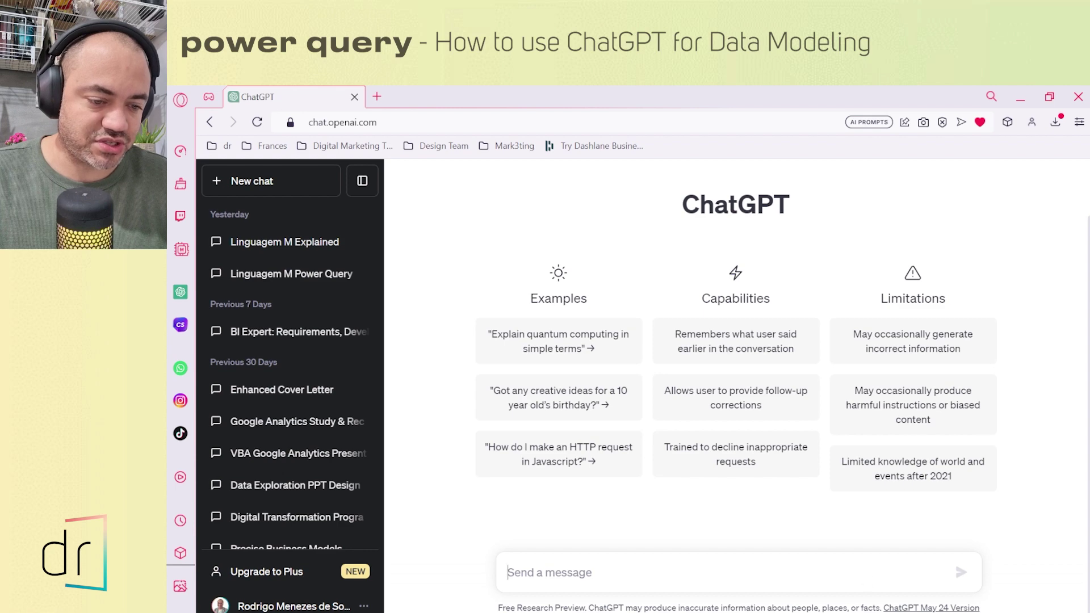
key("alt+Tab")
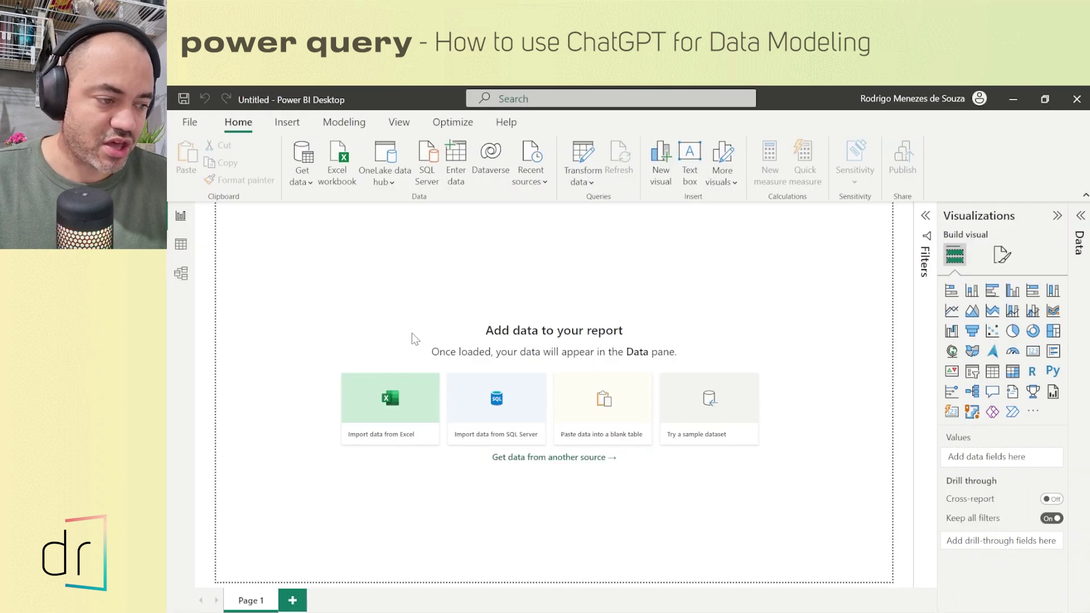
Load the sample dataset, choosing the financials table from Financial Sample.xlsx, and open it in the Power Query Editor for transformation
left_click(709, 418)
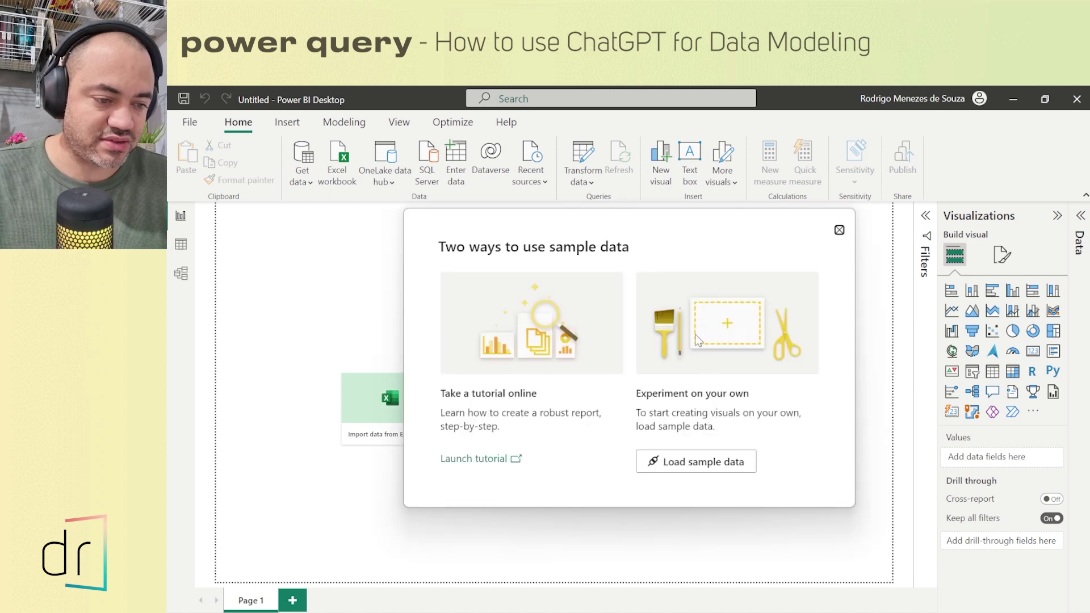
left_click(687, 462)
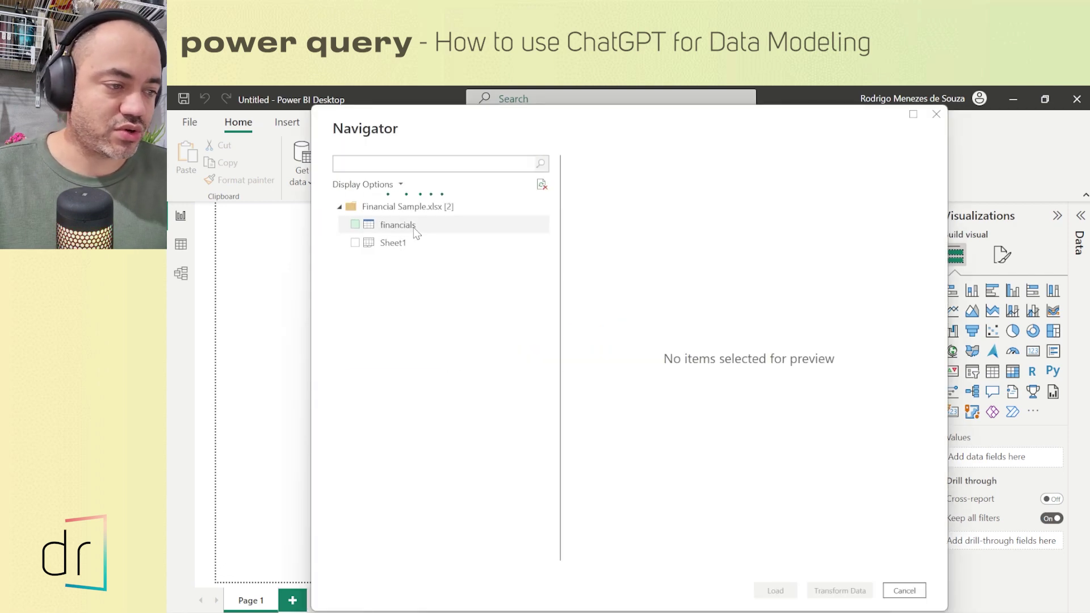
left_click(355, 224)
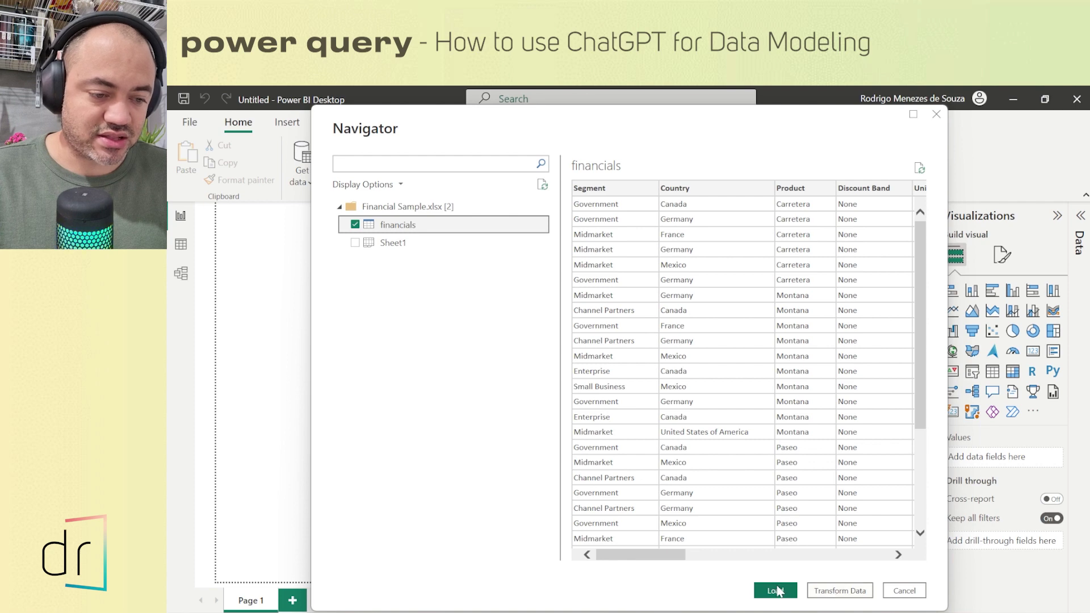
key("alt+Tab")
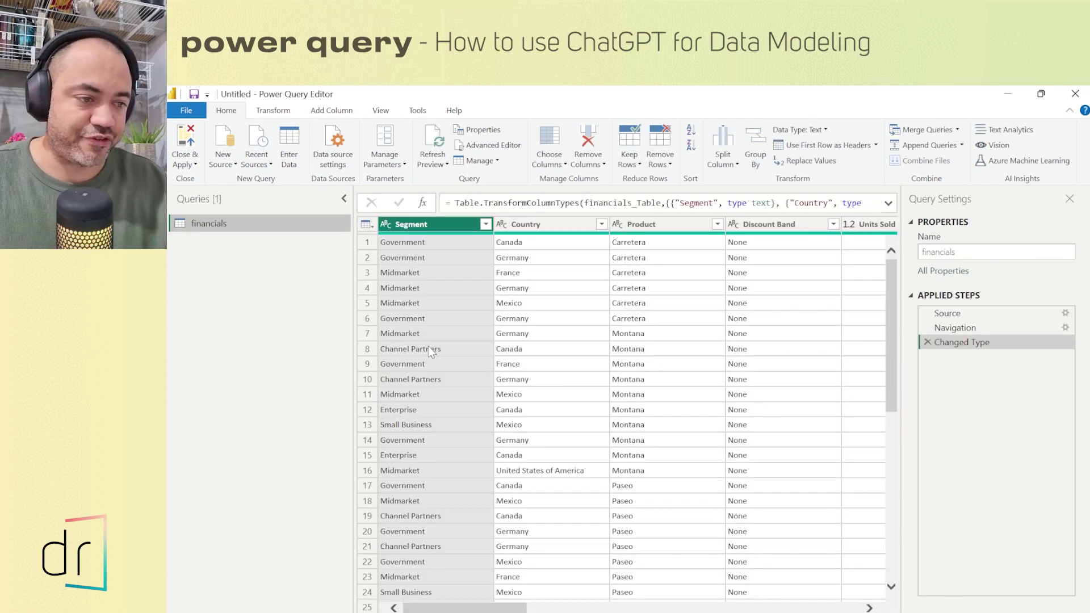
Examine the Source, Navigation and Changed Type applied steps of the financials query
left_click(966, 316)
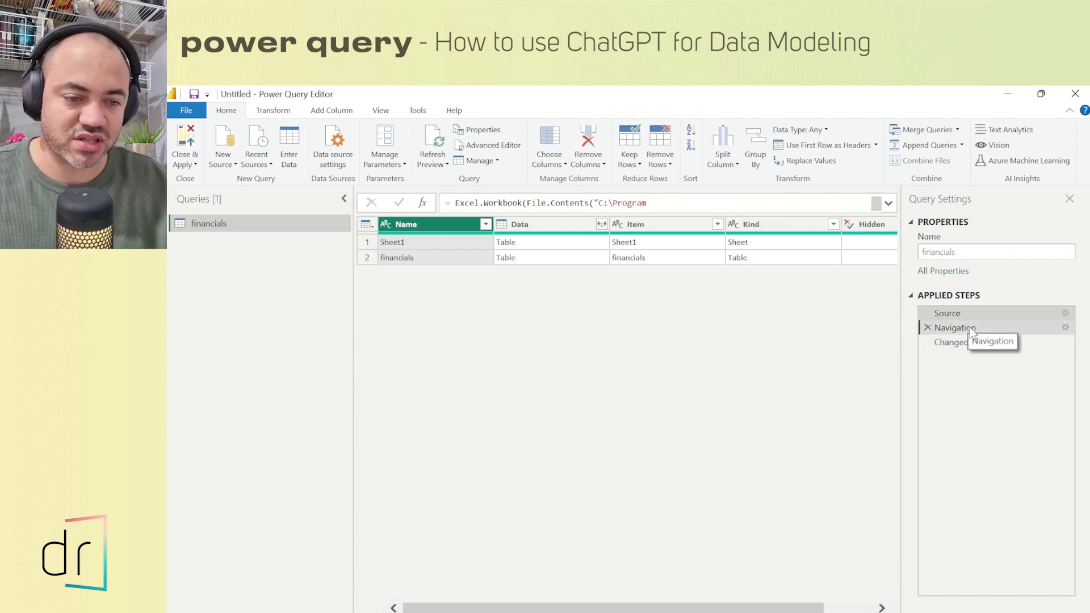
left_click(965, 328)
left_click(971, 313)
left_click(973, 329)
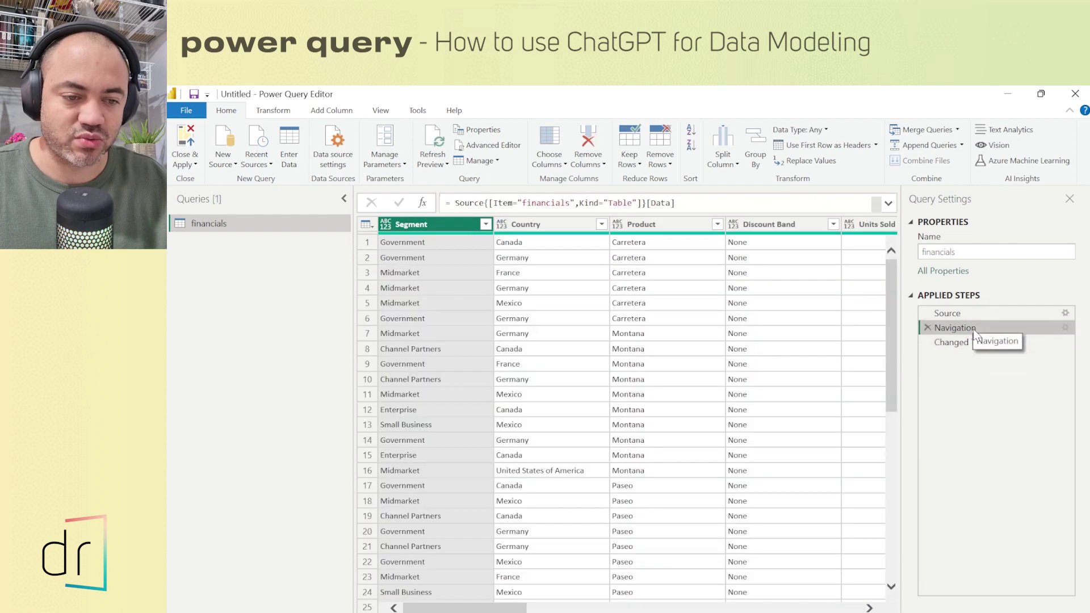
left_click(979, 342)
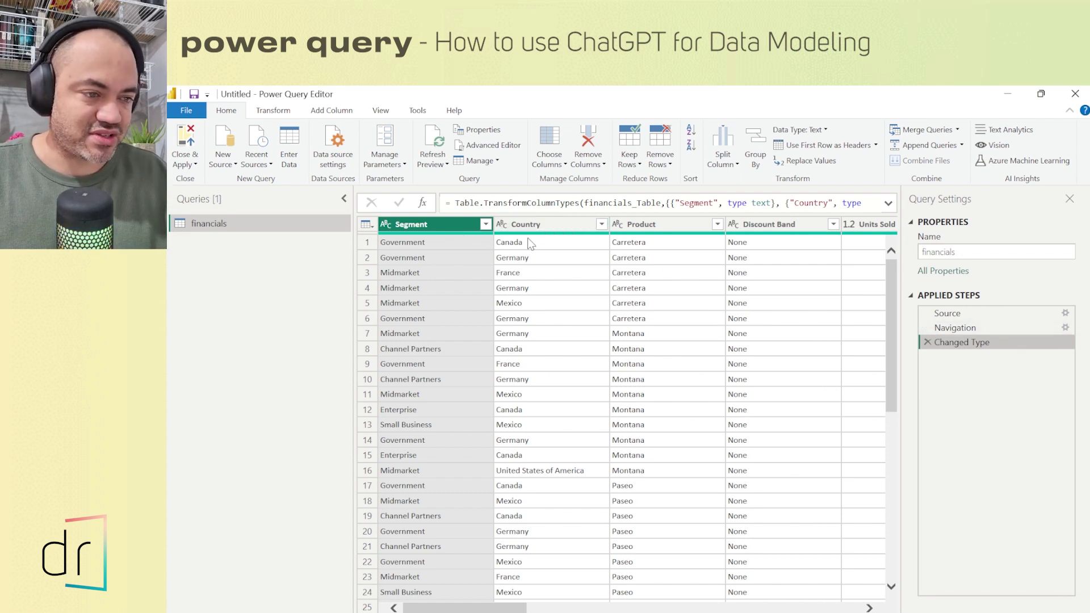
Keep only the Segment, Country, Product and Units Sold columns, removing all other columns
left_click(538, 226, "shift")
left_click(647, 227, "shift")
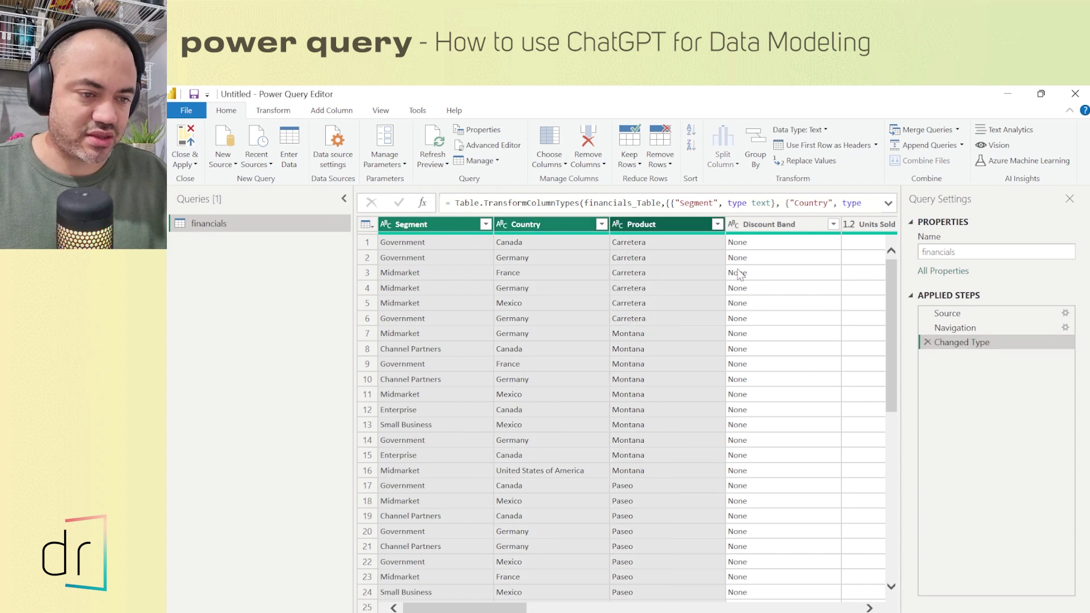
scroll(610, 466, "right", 4)
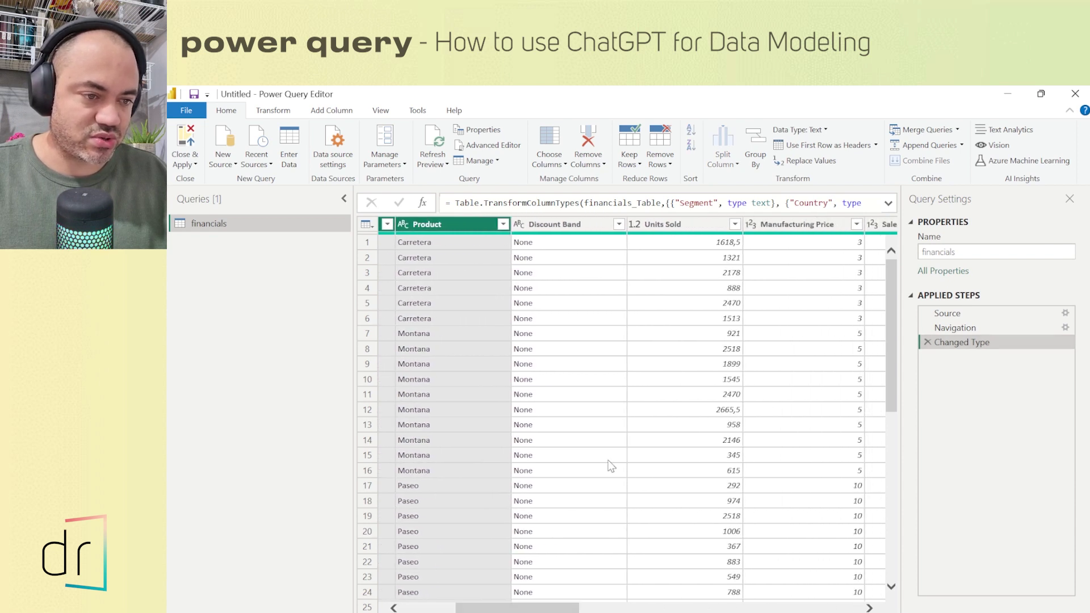
left_click(680, 225, "ctrl")
right_click(680, 225)
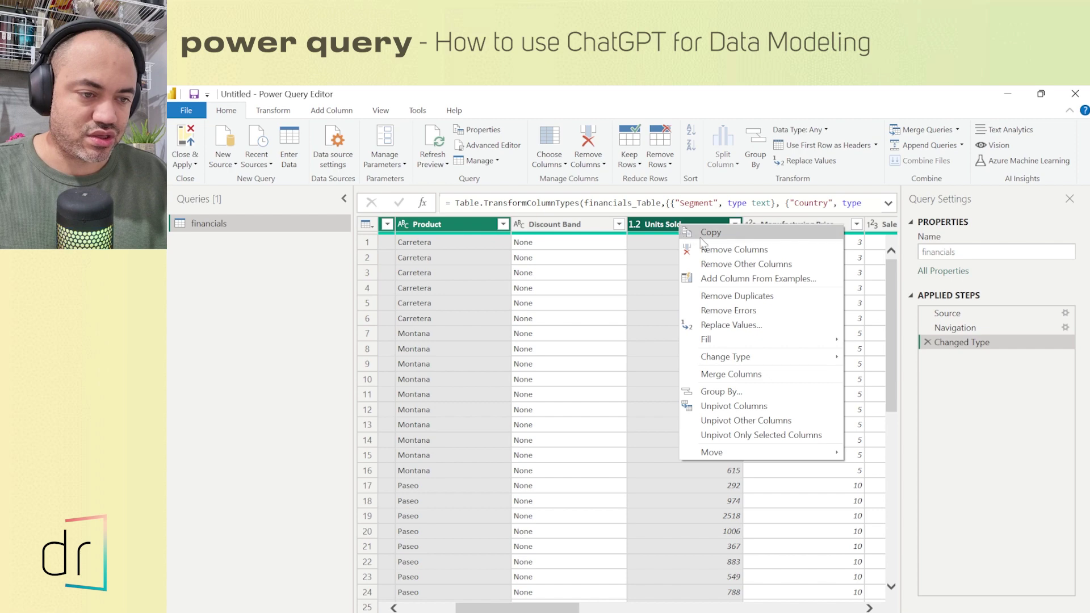
left_click(735, 265)
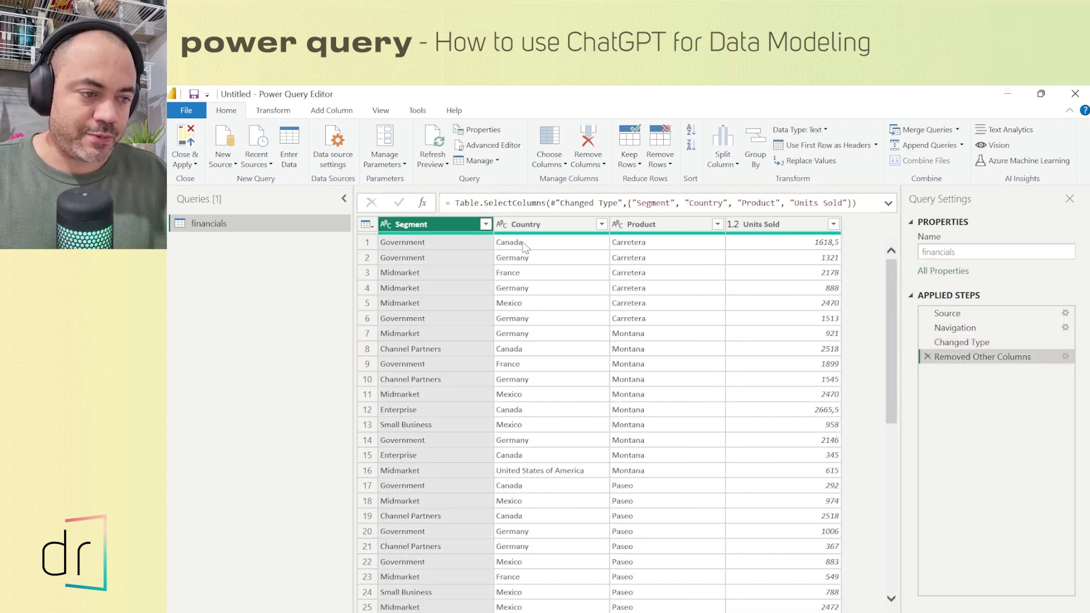
Filter the Country column to keep only Canada, Mexico and United States of America
left_click(601, 224)
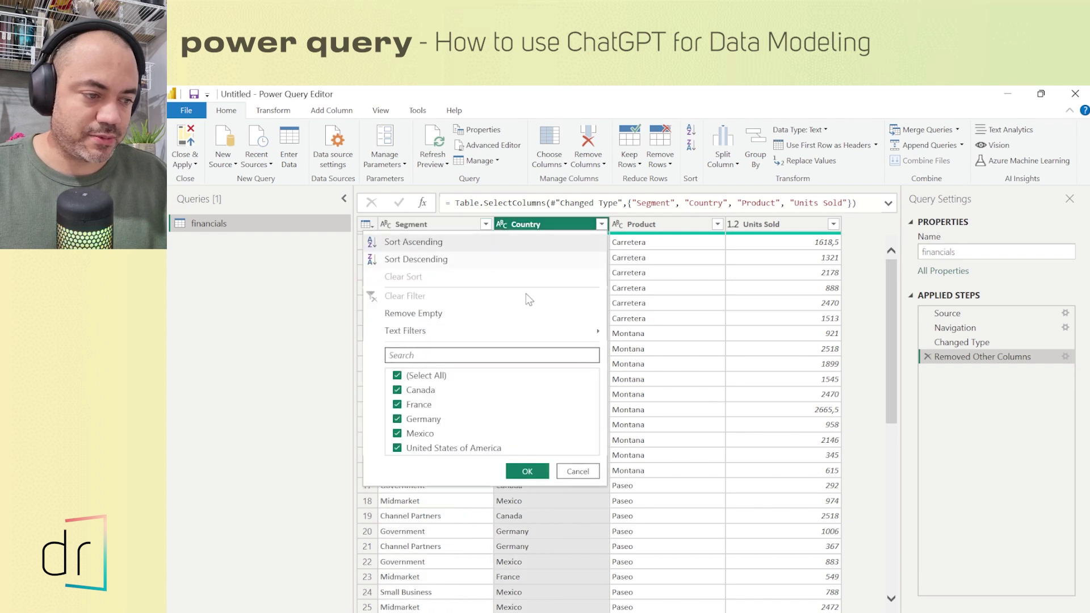
left_click(420, 376)
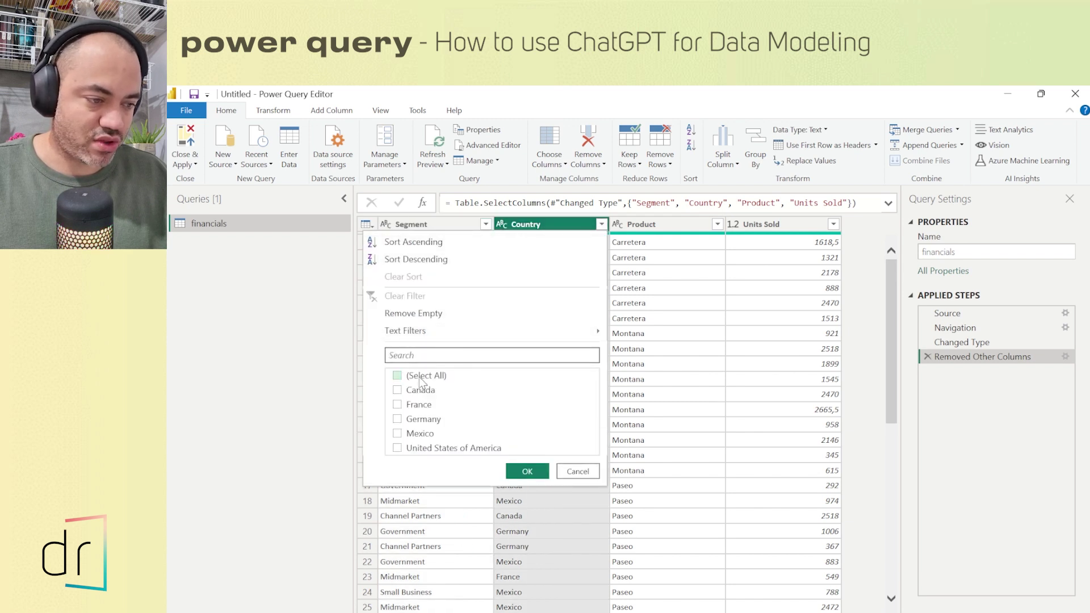
left_click(427, 392)
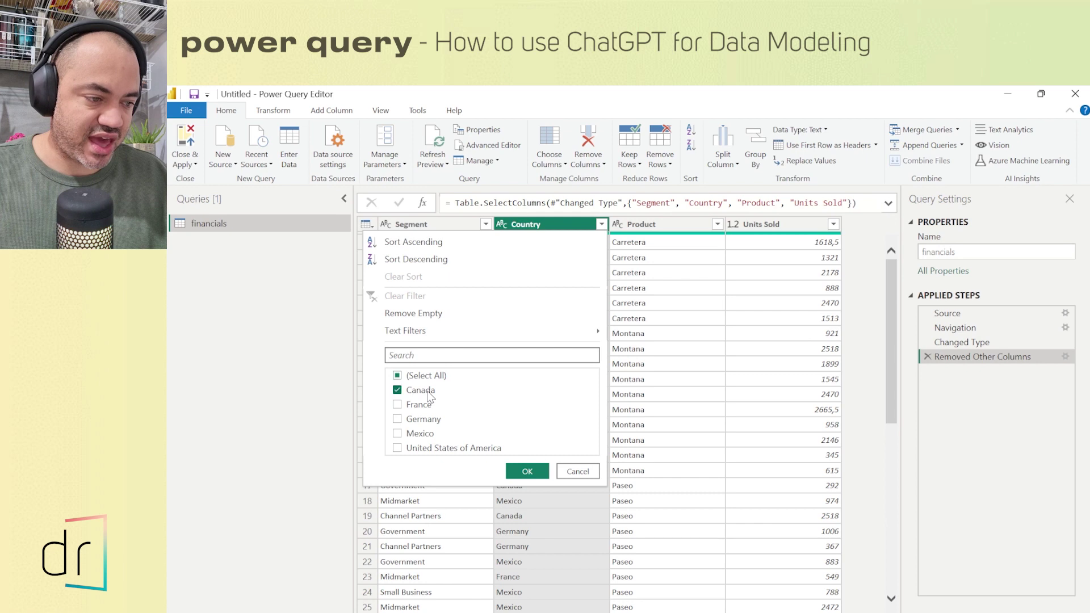
left_click(425, 435)
left_click(429, 448)
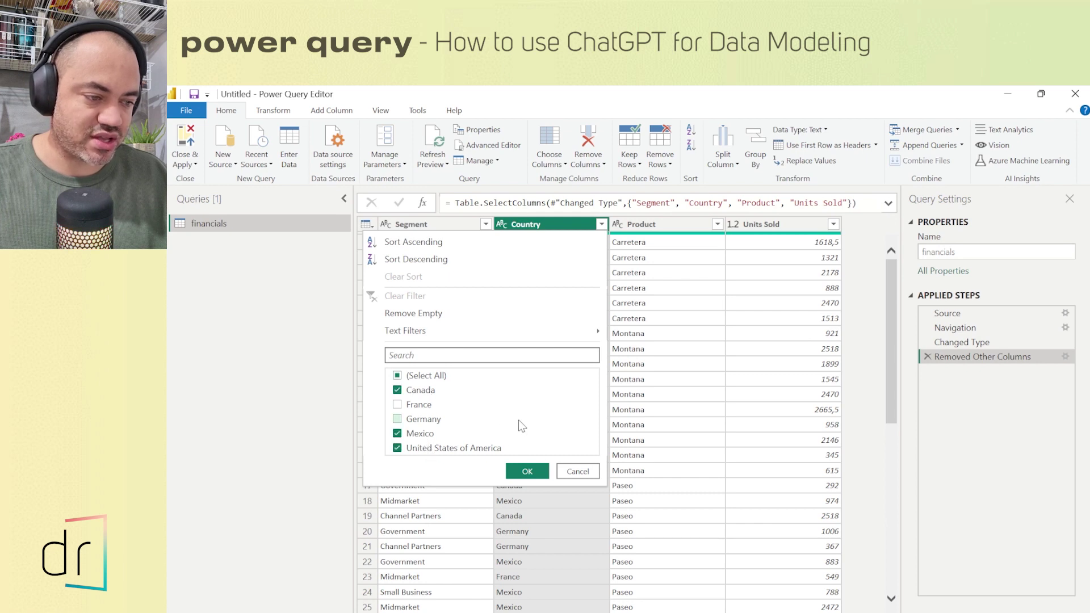
left_click(526, 470)
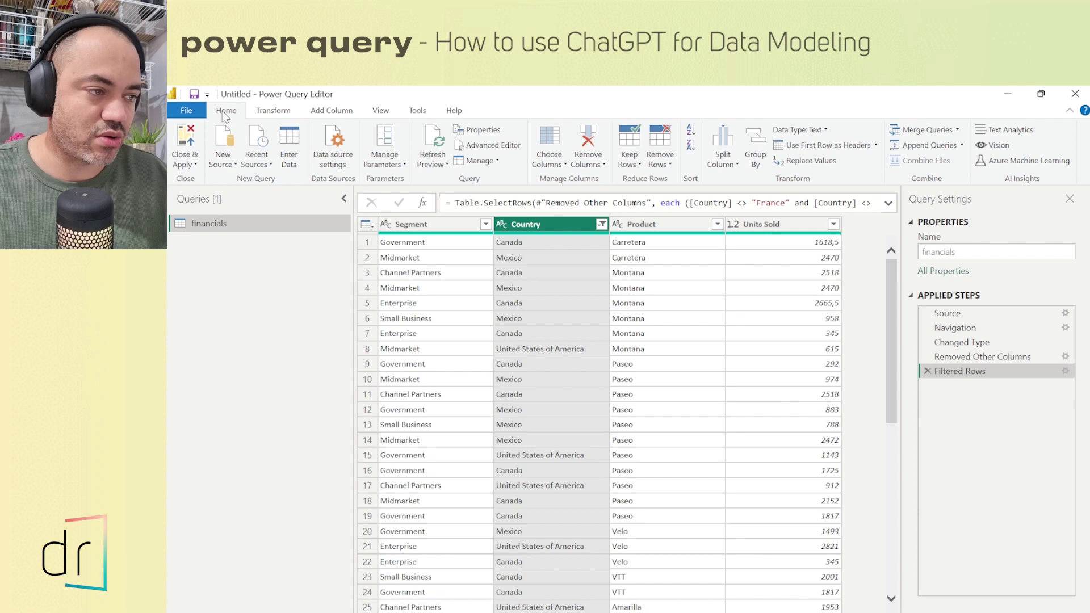
Review the full M code of the financials query in the Advanced Editor, including its filtered rows line
left_click(481, 146)
left_click_drag(395, 299, 225, 165)
left_click(346, 299)
key("shift+Up")
key("shift+Up")
key("shift+Up")
key("shift+Up")
key("shift+Up")
key("shift+Up")
key("shift+Up")
key("shift+Up")
key("shift+Up")
key("shift+Up")
key("shift+Up")
key("shift+Up")
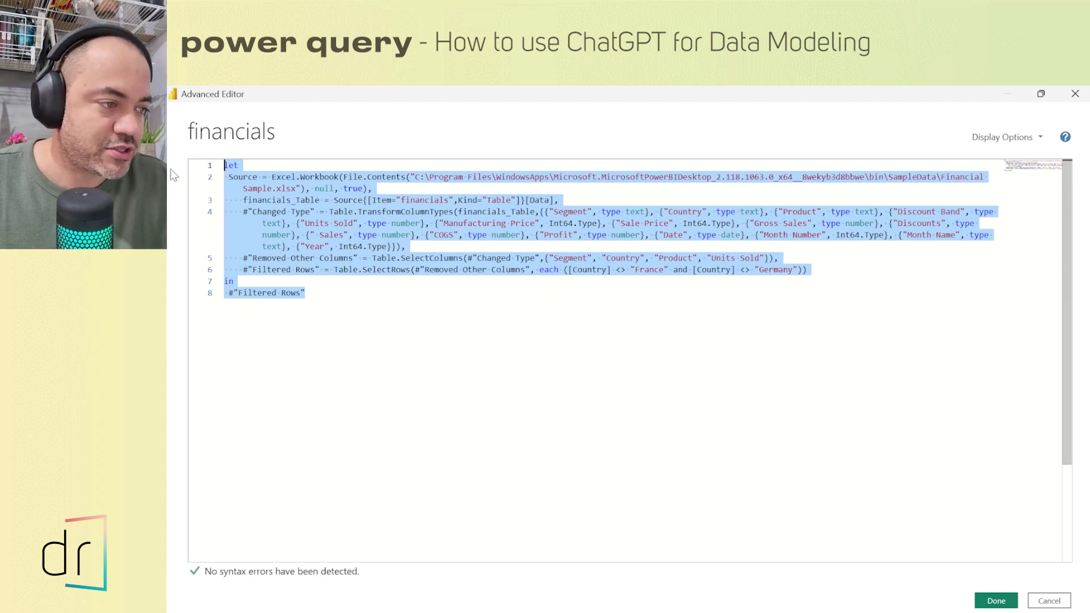
left_click(321, 269)
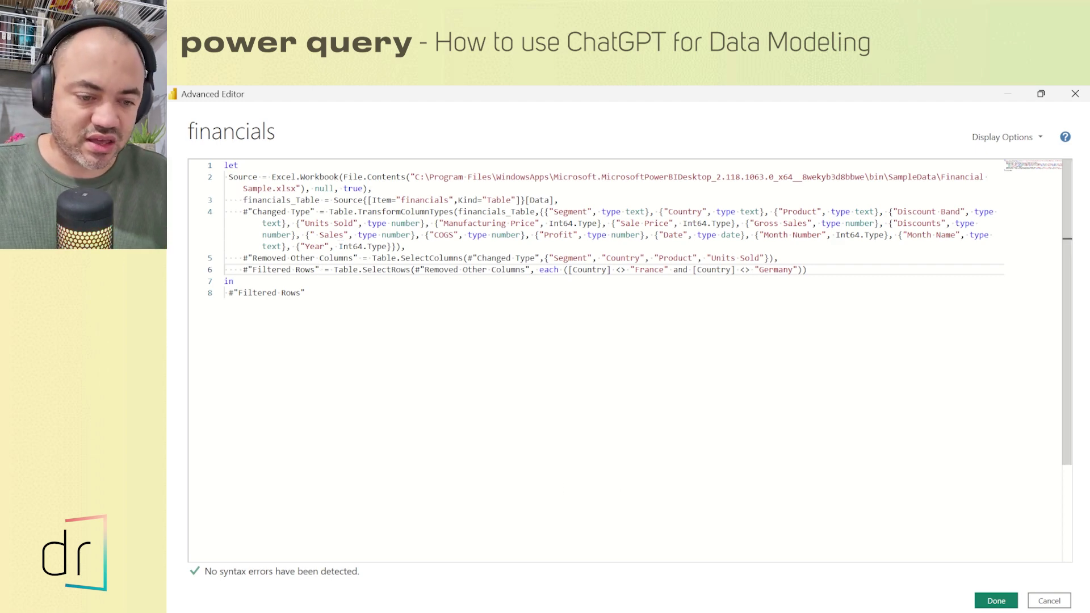
left_click(995, 600)
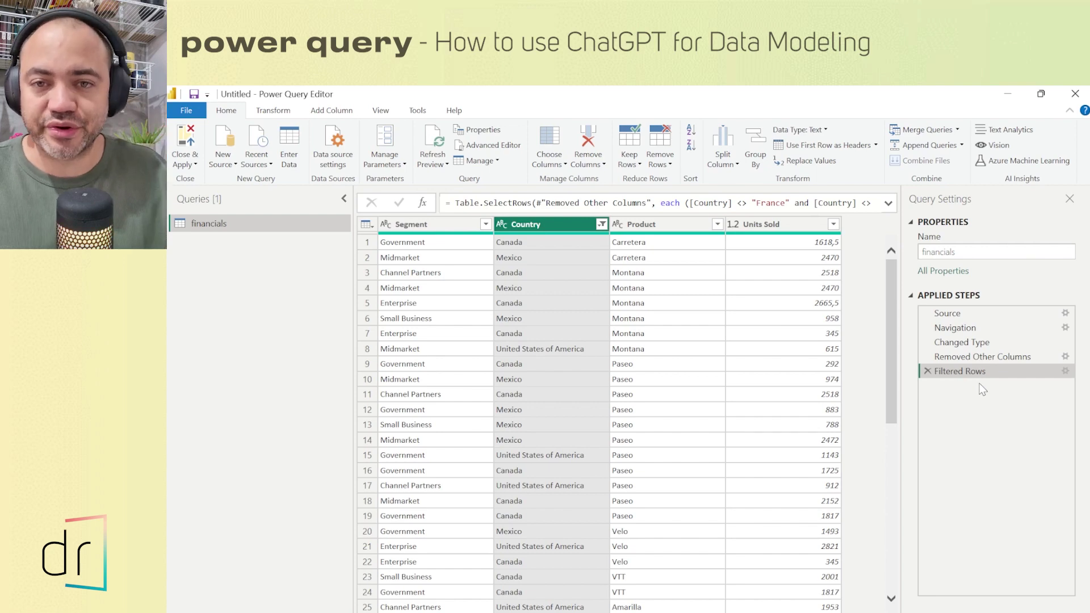
left_click(498, 146)
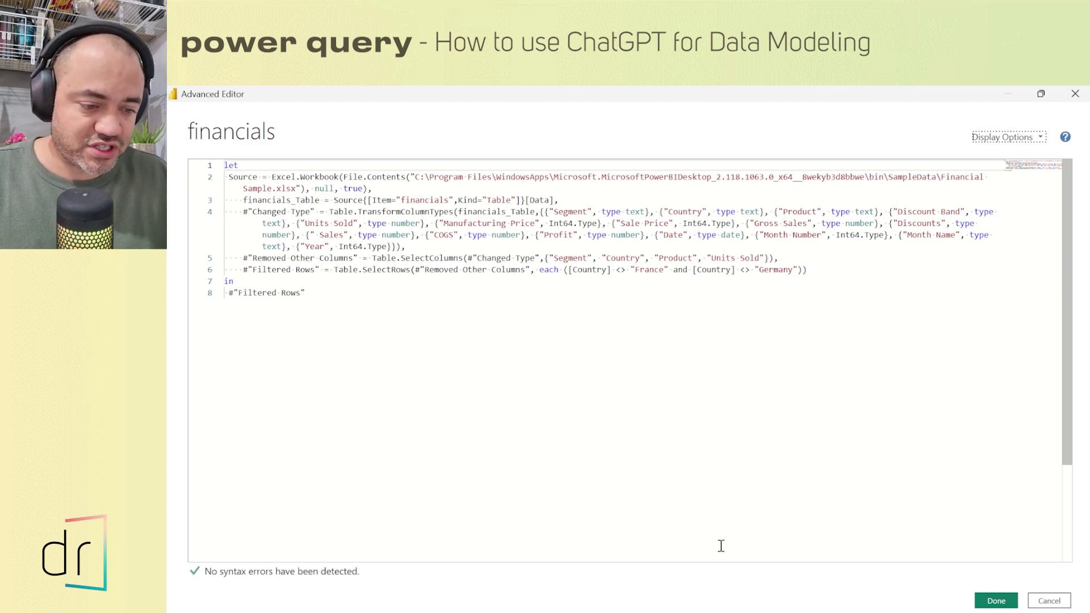
Switch to ChatGPT and ask "Do you know M language?"
key("alt+Tab")
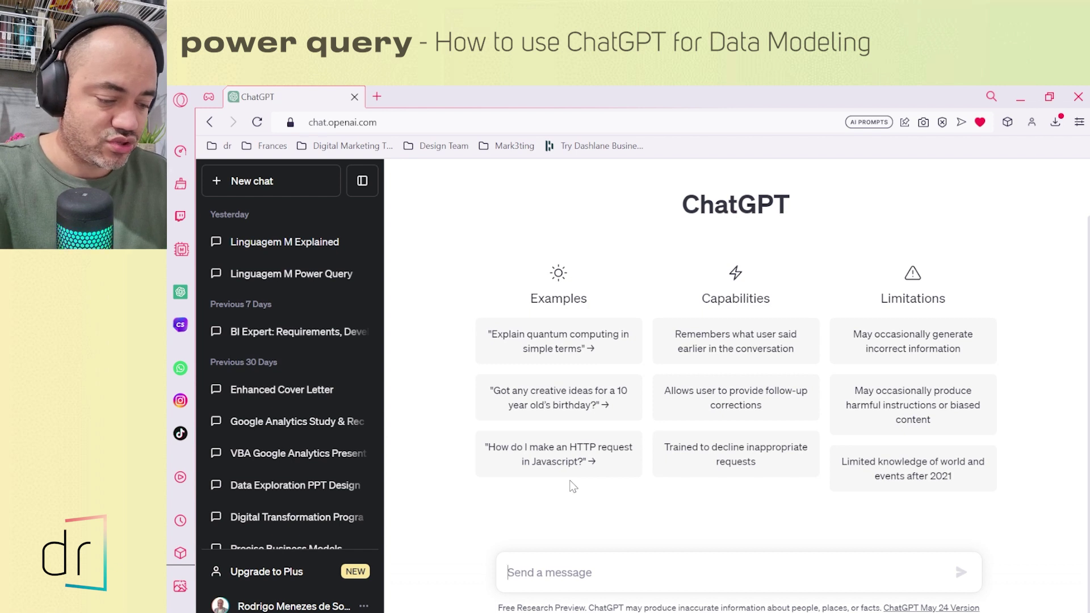
type("Do you know M language")
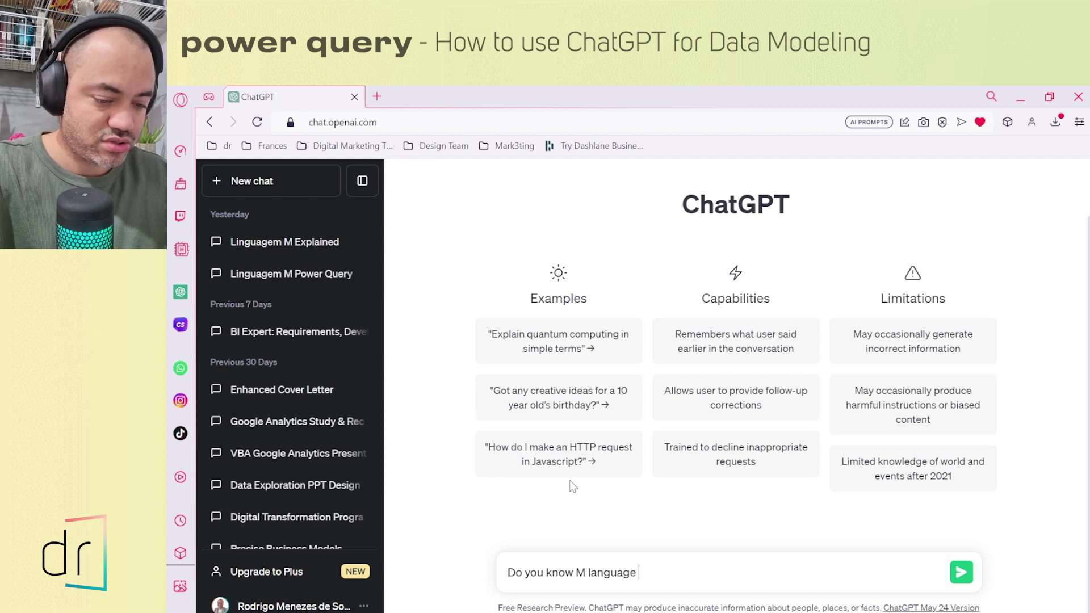
key("Return")
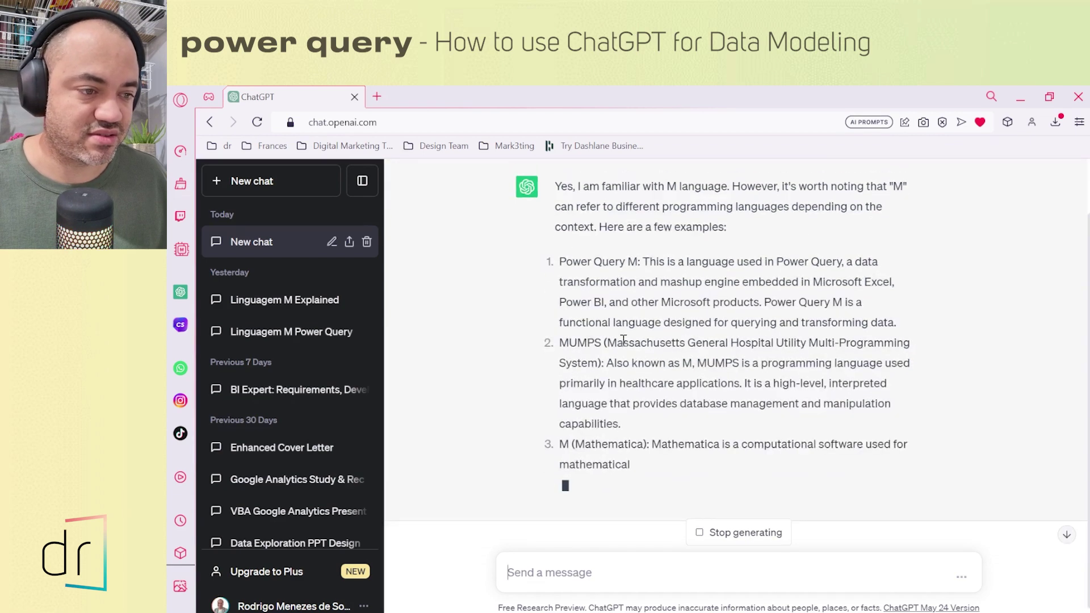
Read ChatGPT's answer about the M language, highlighting the description of Power Query M
scroll(624, 324, "up", 2)
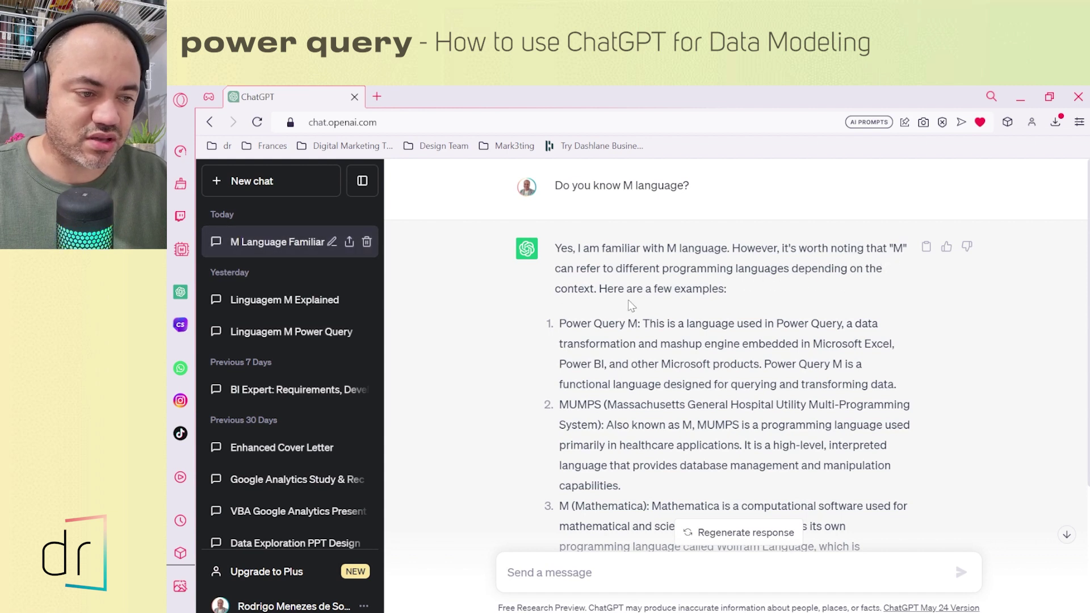
scroll(727, 346, "down", 1)
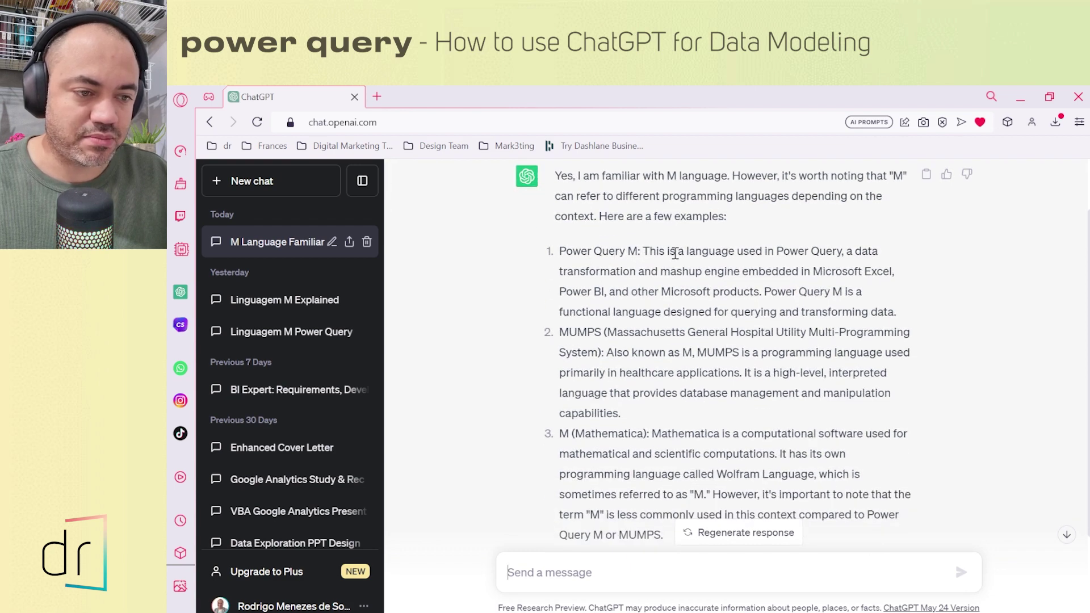
left_click_drag(640, 251, 905, 315)
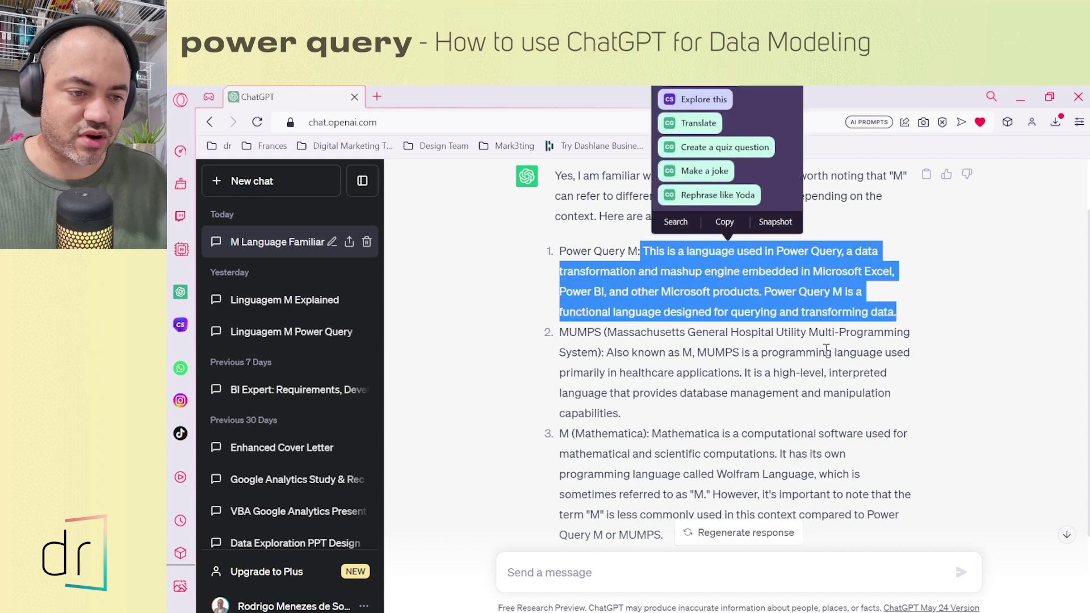
left_click(775, 388)
Ask ChatGPT "From now, could you explain me better the M language for Power Query?" and review the start of its answer
left_click(637, 579)
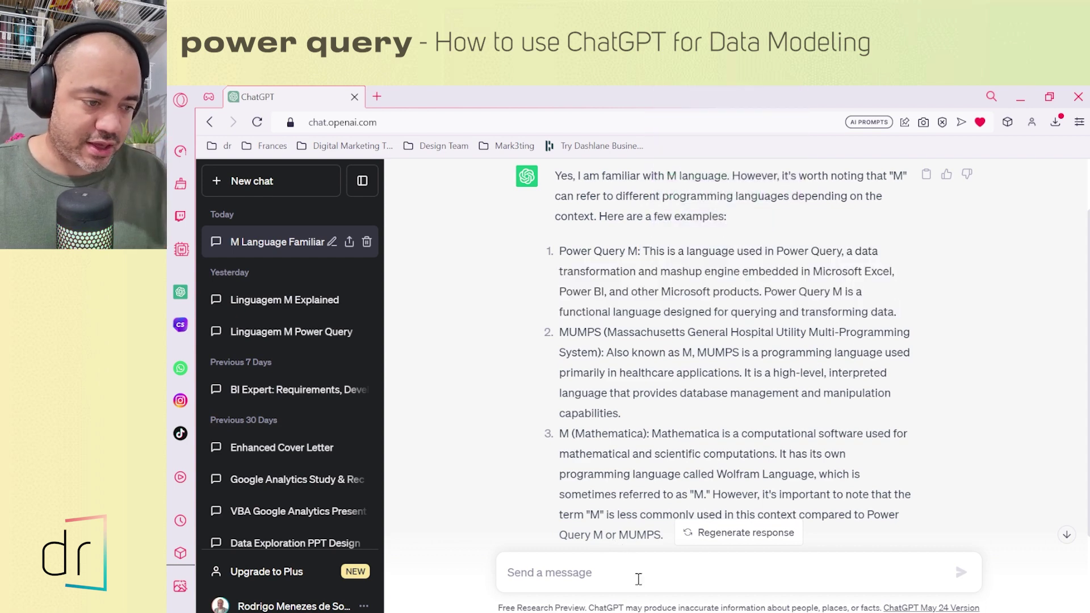
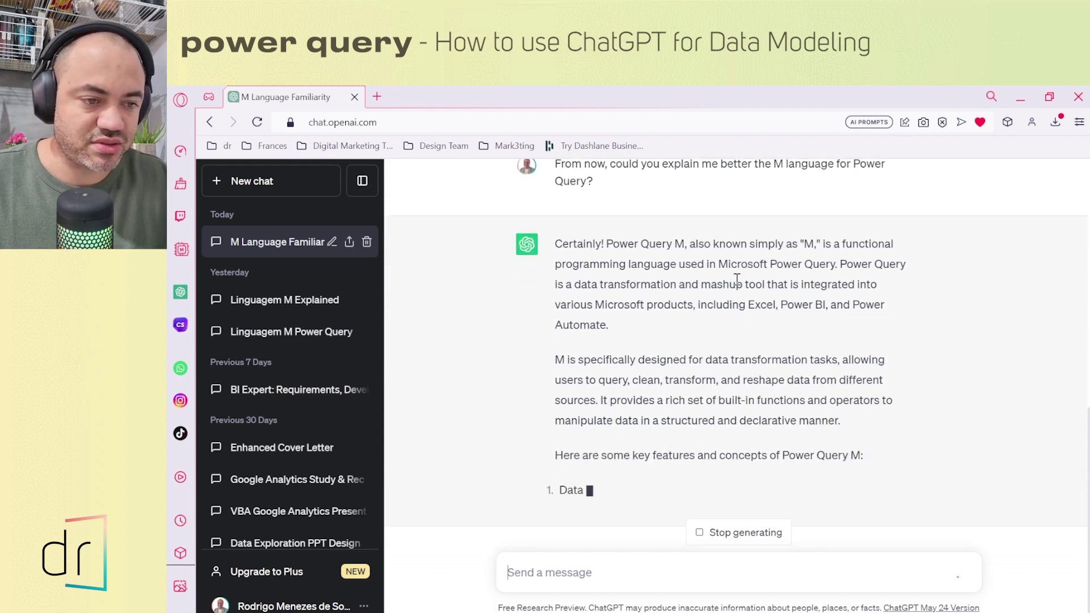
scroll(792, 273, "up", 1)
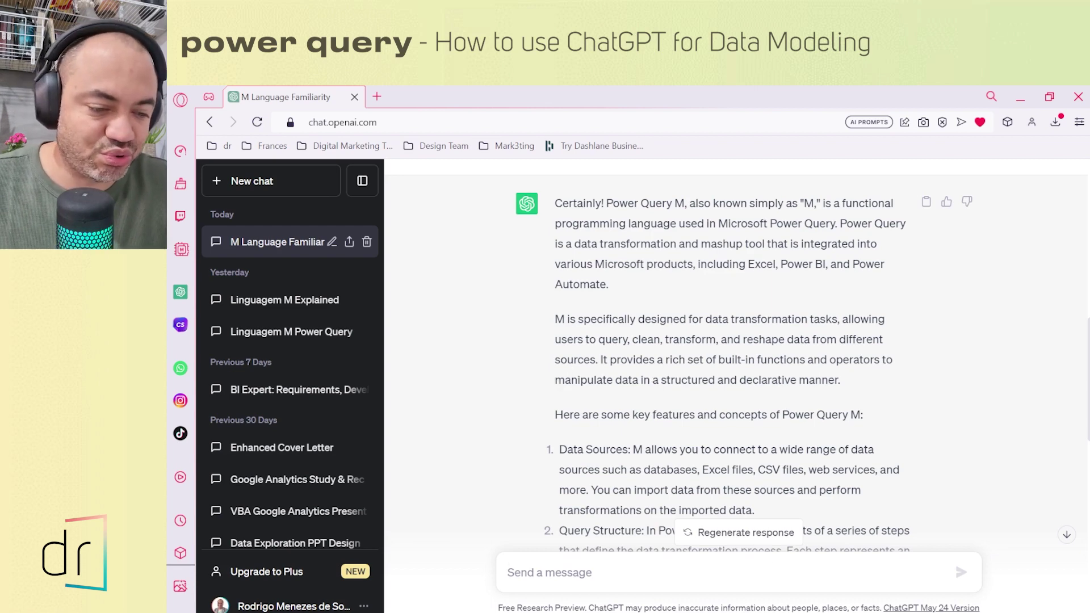
Switch to Power Query and close the Advanced Editor of the financials query, keeping its code
mouse_move(849, 612)
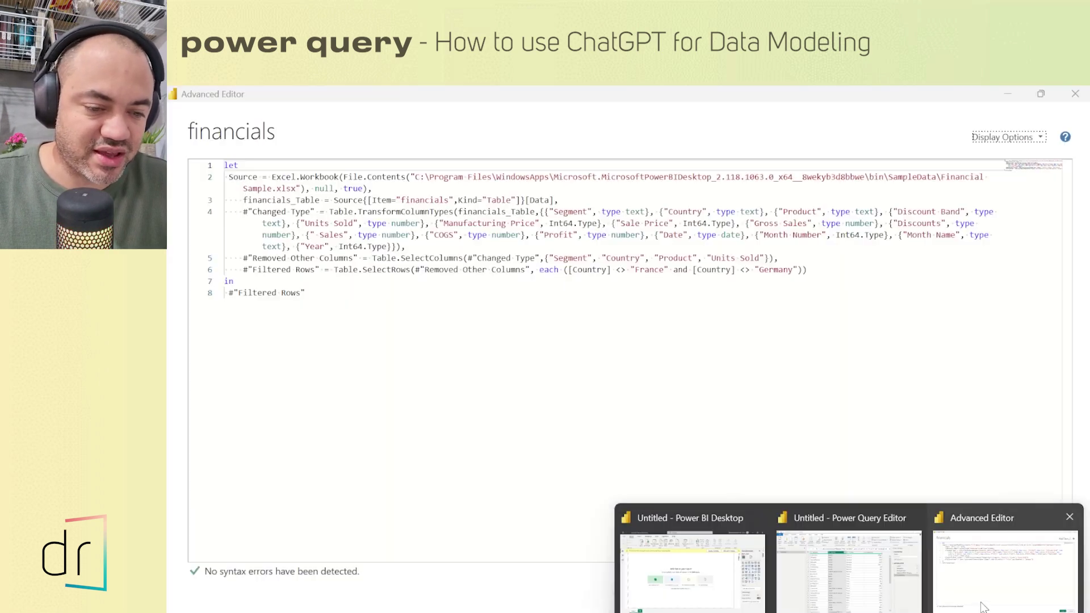
left_click(1004, 568)
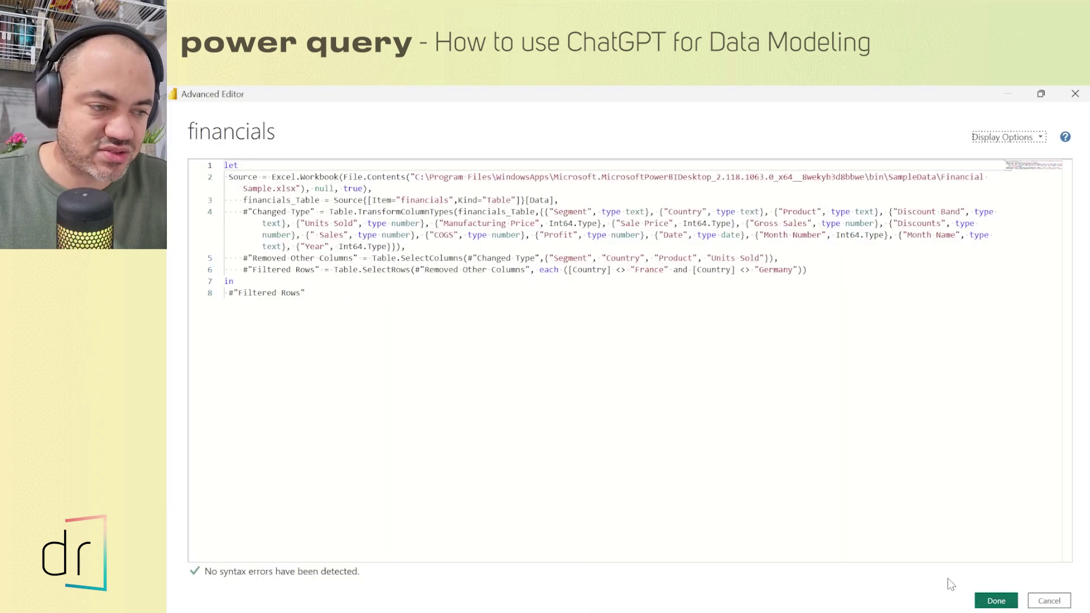
left_click(1004, 601)
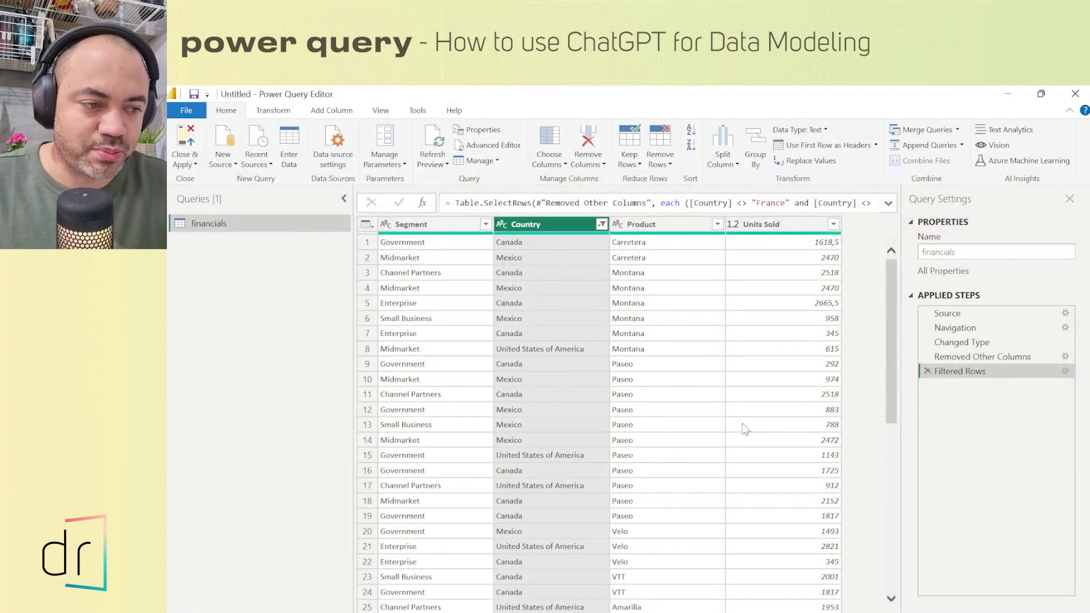
Switch back to ChatGPT and read through its explanation of Power Query M, including the list of key features and concepts
key("alt+Tab")
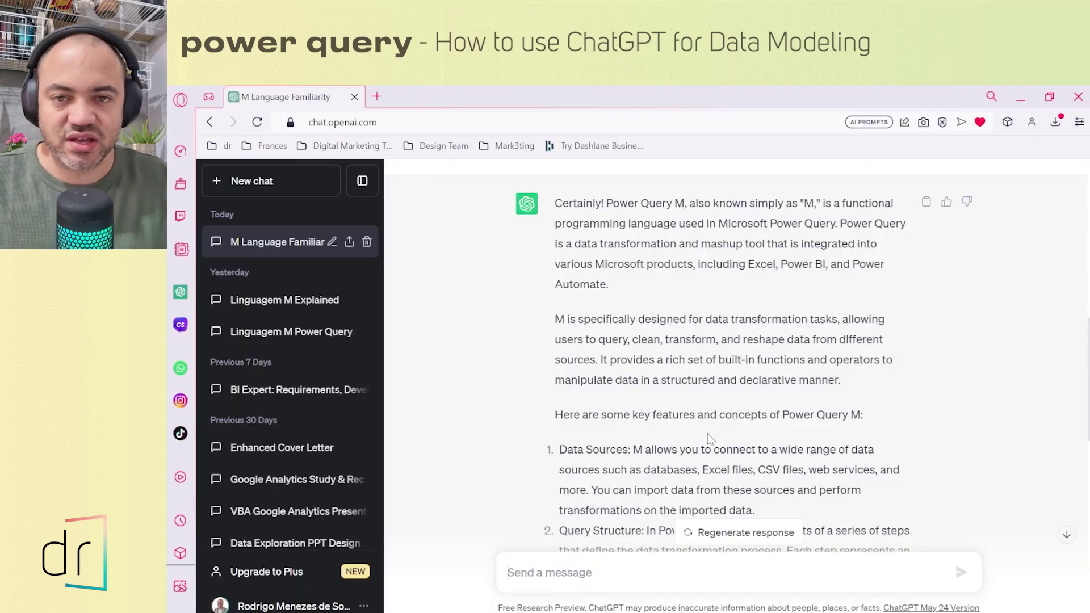
scroll(727, 394, "down", 5)
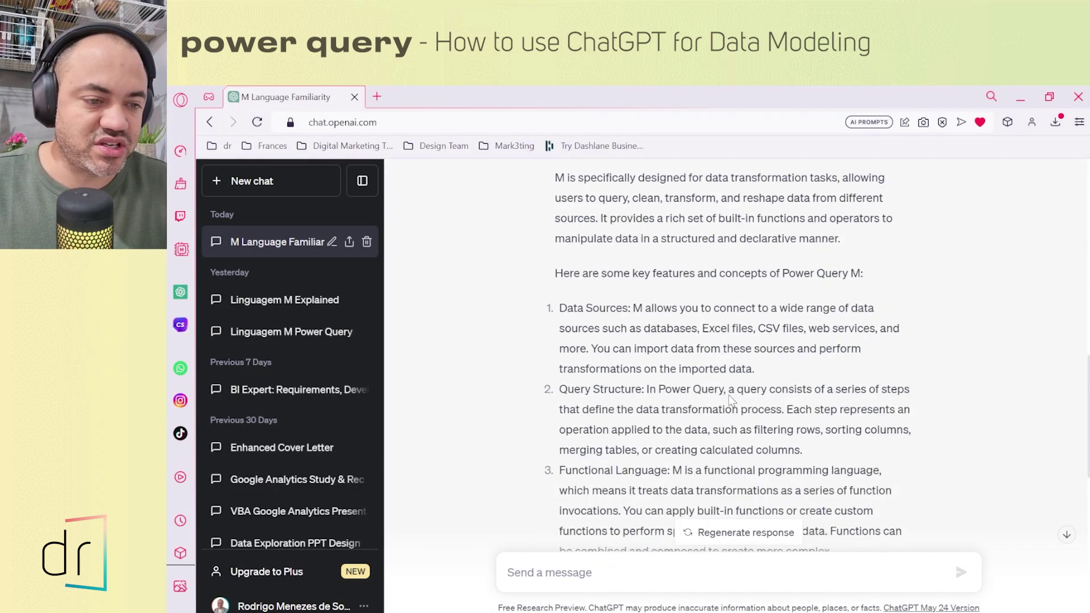
scroll(741, 424, "up", 7)
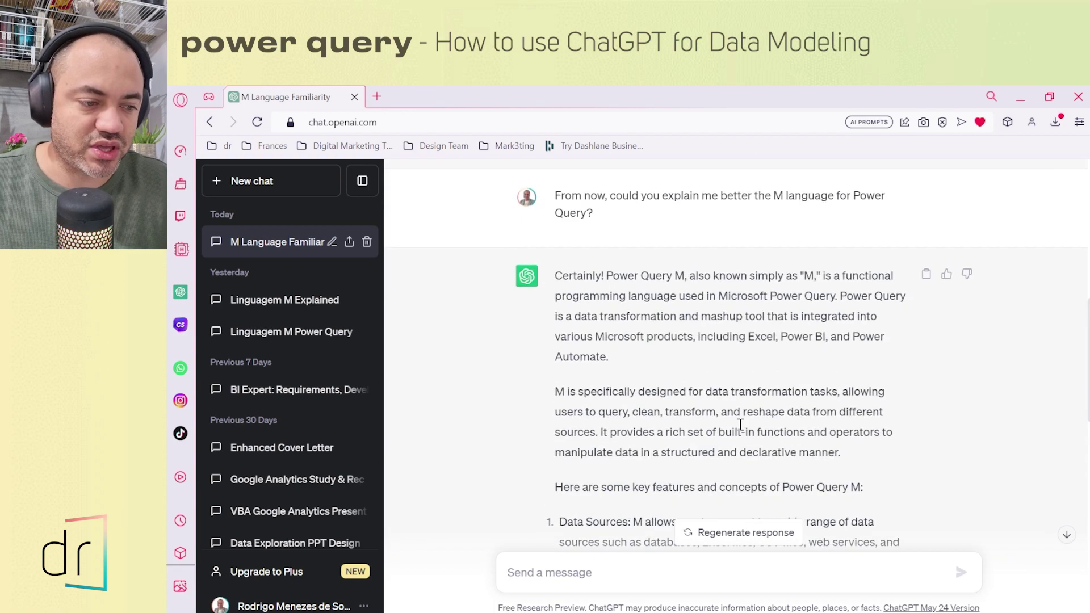
scroll(740, 425, "down", 8)
scroll(652, 387, "up", 2)
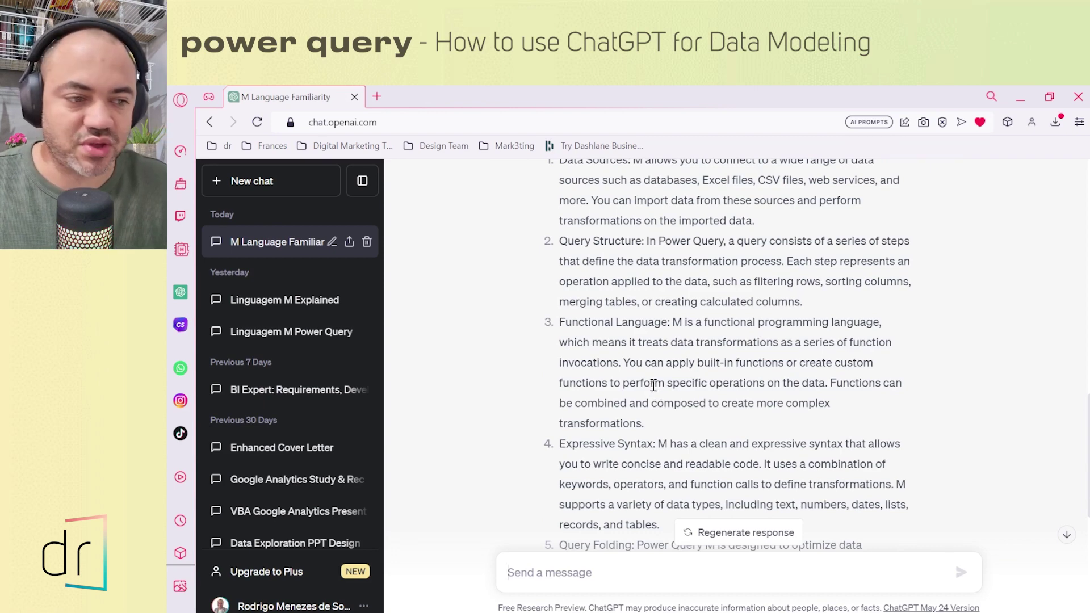
scroll(653, 385, "up", 6)
scroll(657, 382, "down", 3)
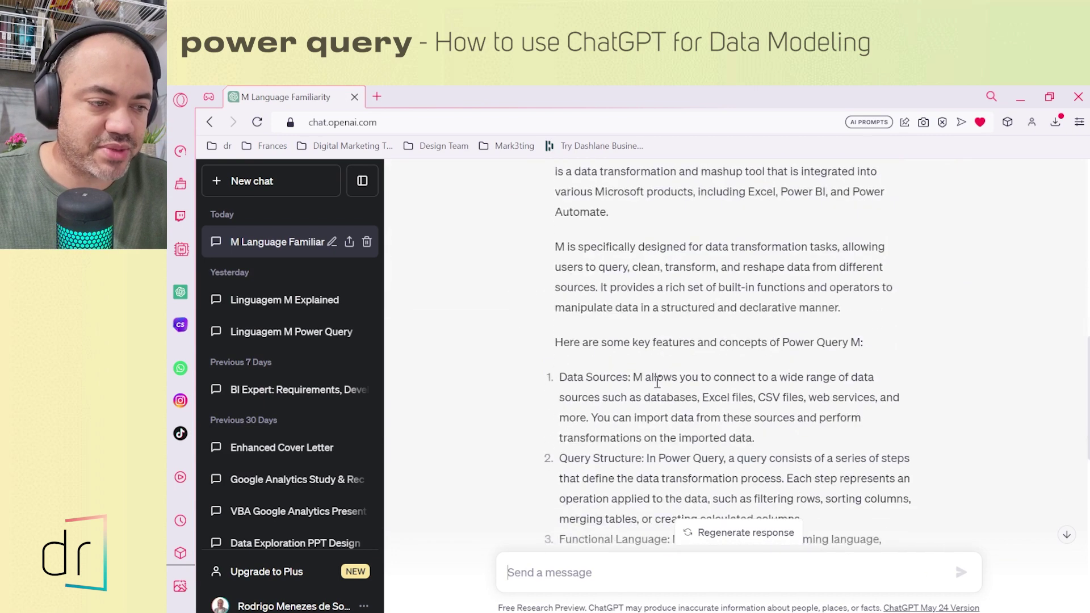
scroll(659, 375, "down", 10)
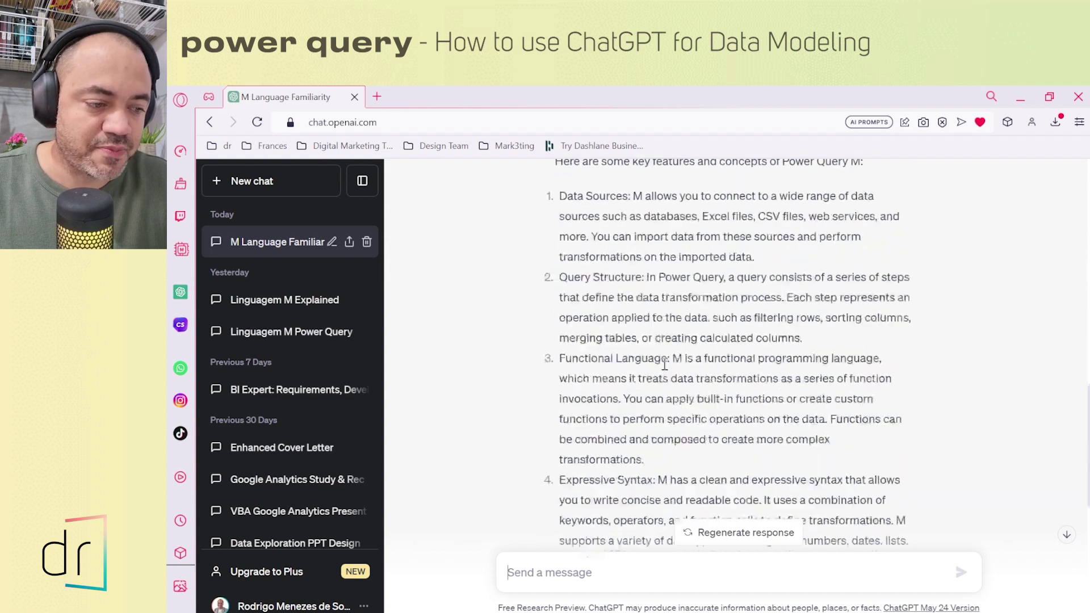
Switch to Power Query, reopen the financials query in the Advanced Editor and copy its entire M code
key("alt+Tab")
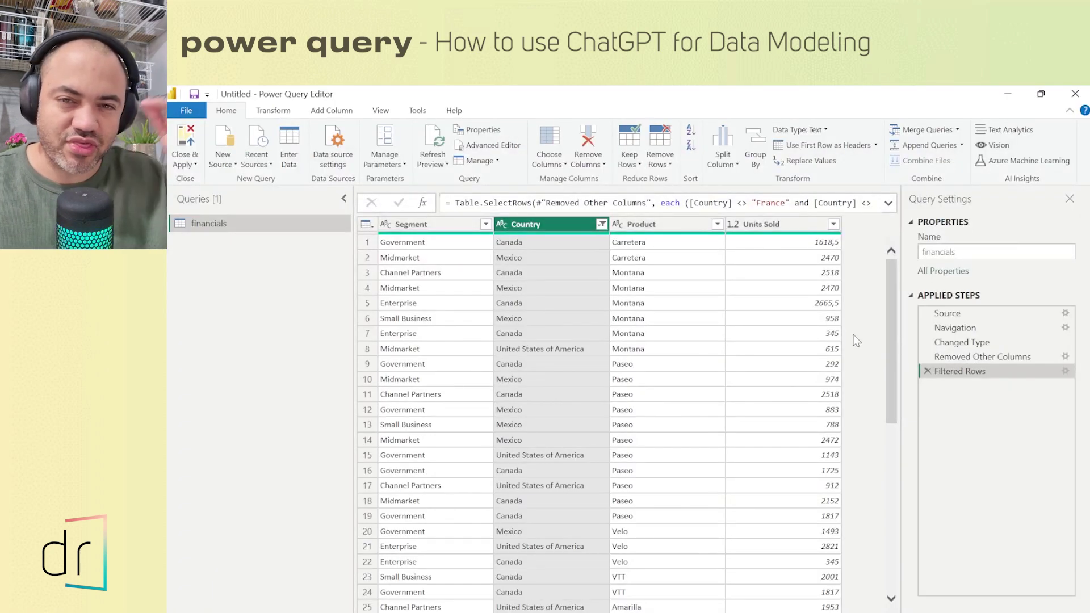
left_click(479, 147)
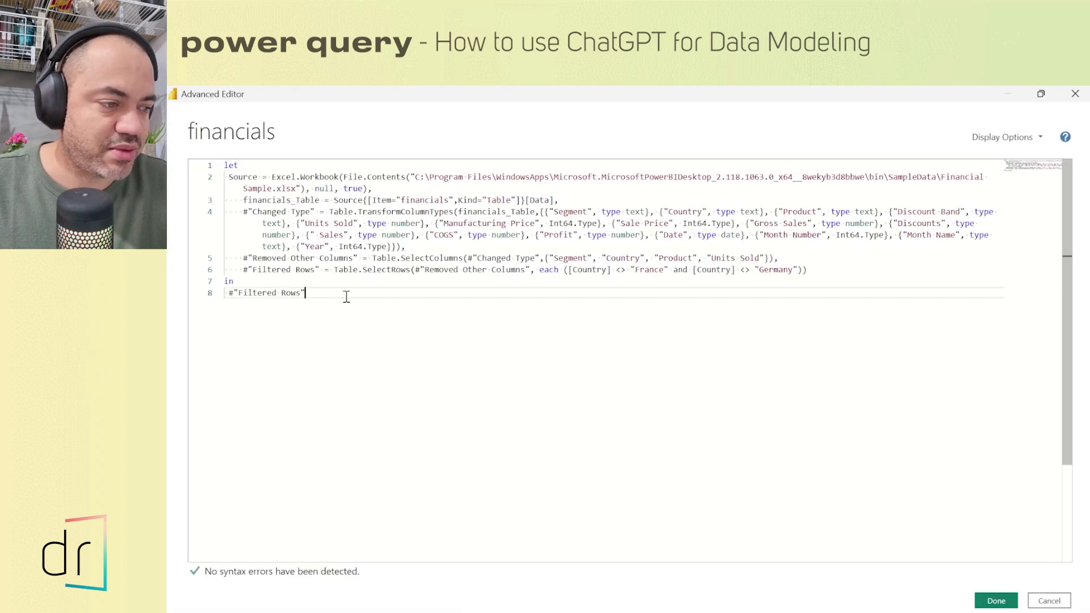
left_click_drag(345, 297, 224, 165)
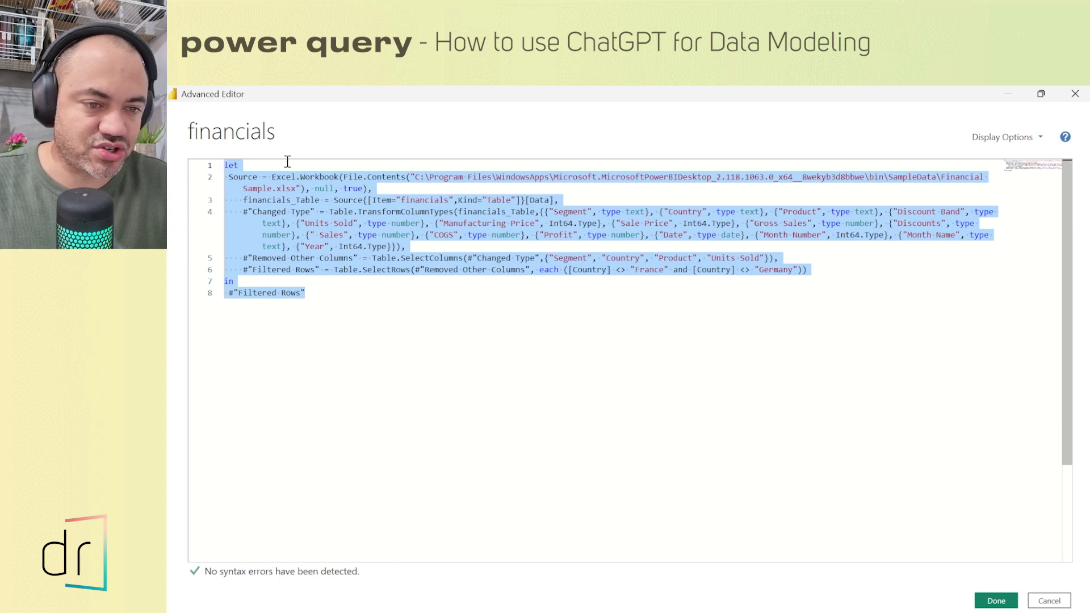
Switch to ChatGPT and ask "Could you explain me in details this M code:"
mouse_move(726, 590)
left_click(727, 561)
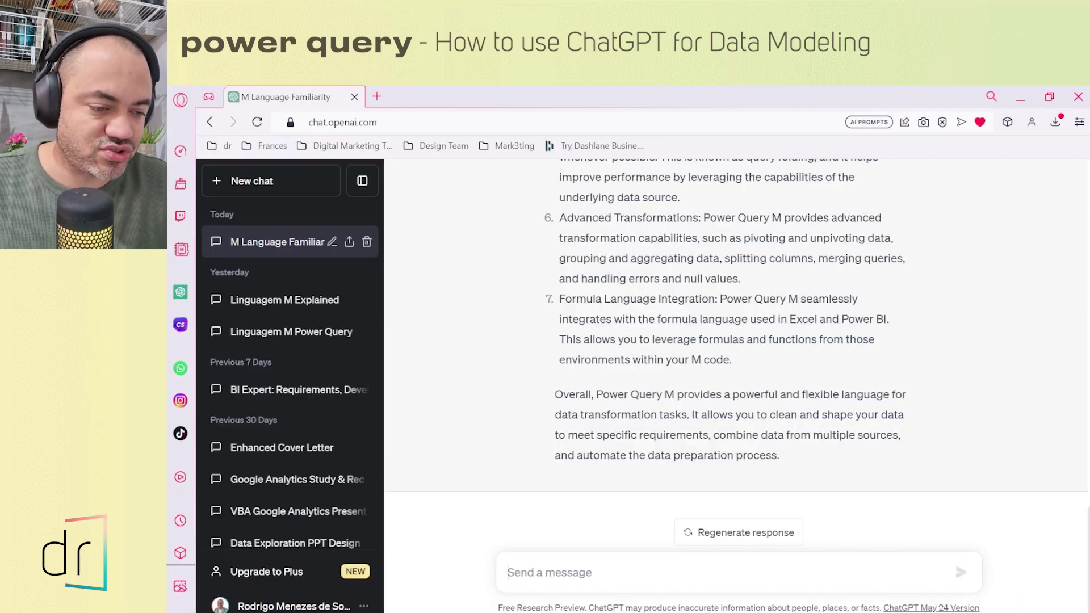
left_click(647, 564)
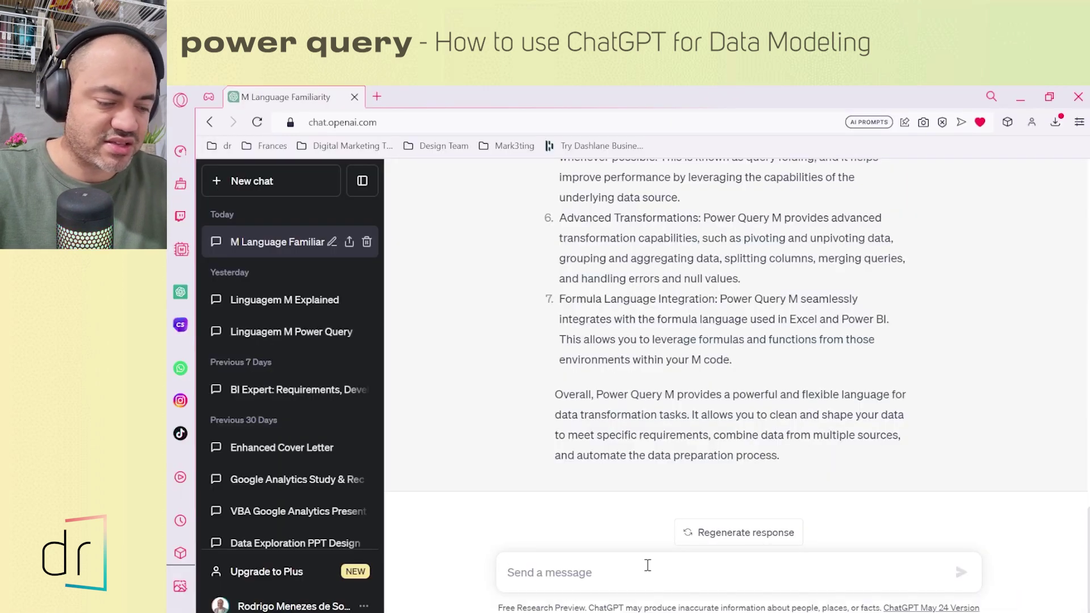
type("Ask")
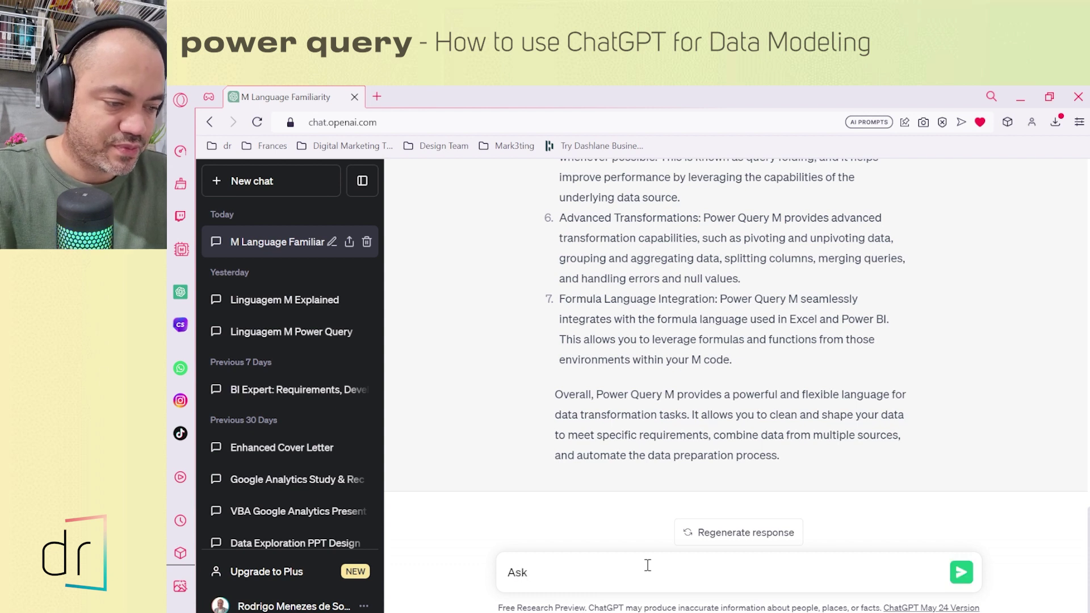
key("BackSpace")
key("BackSpace")
key("BackSpace")
type("Could o")
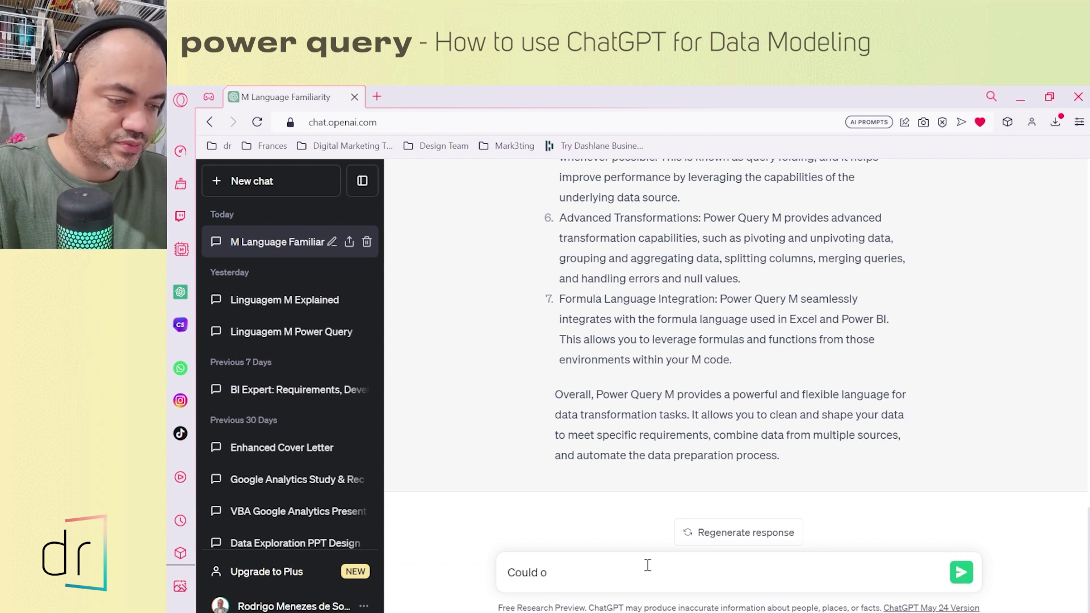
key("BackSpace")
type("you ")
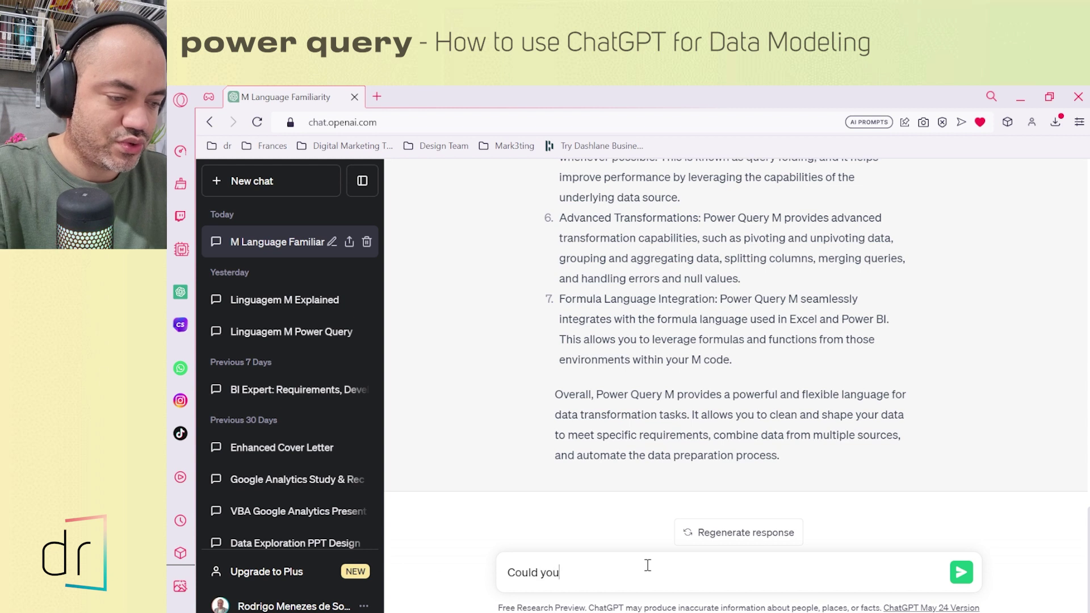
type("exl")
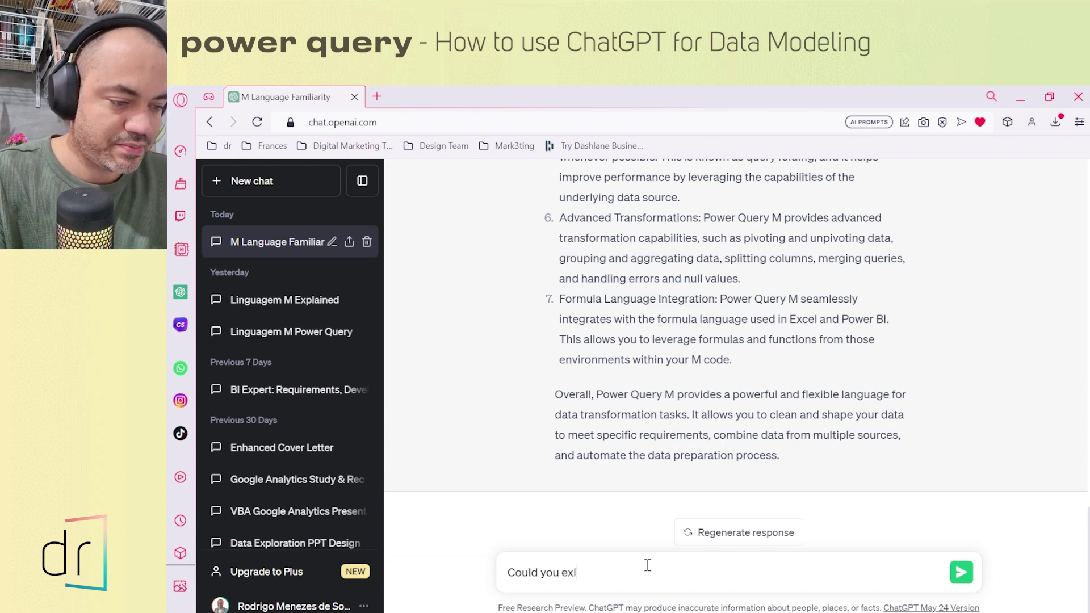
type("ain plain me ")
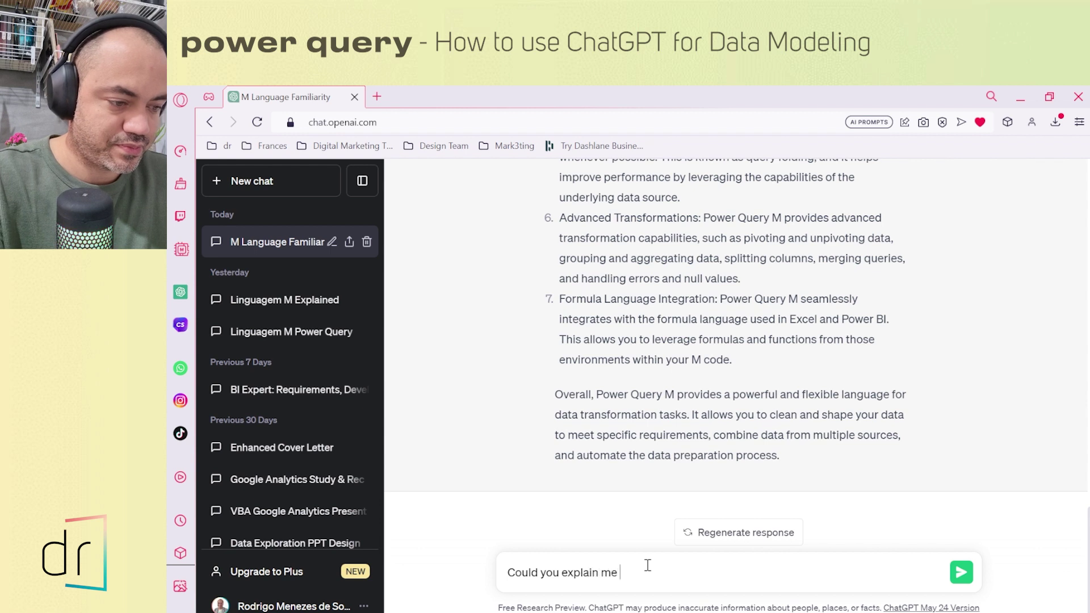
type("in details this")
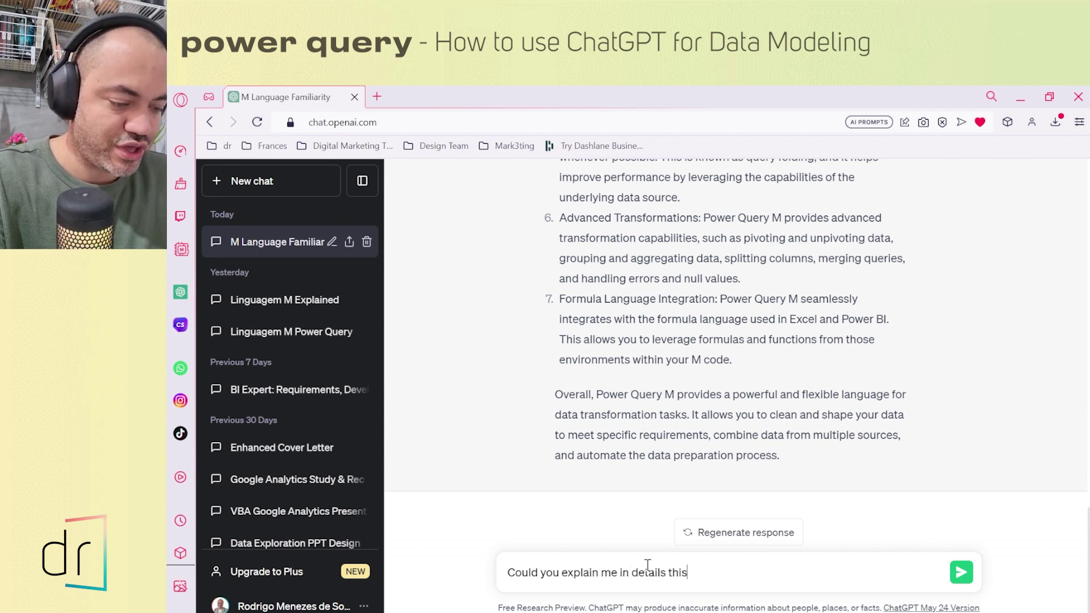
type(" M code:")
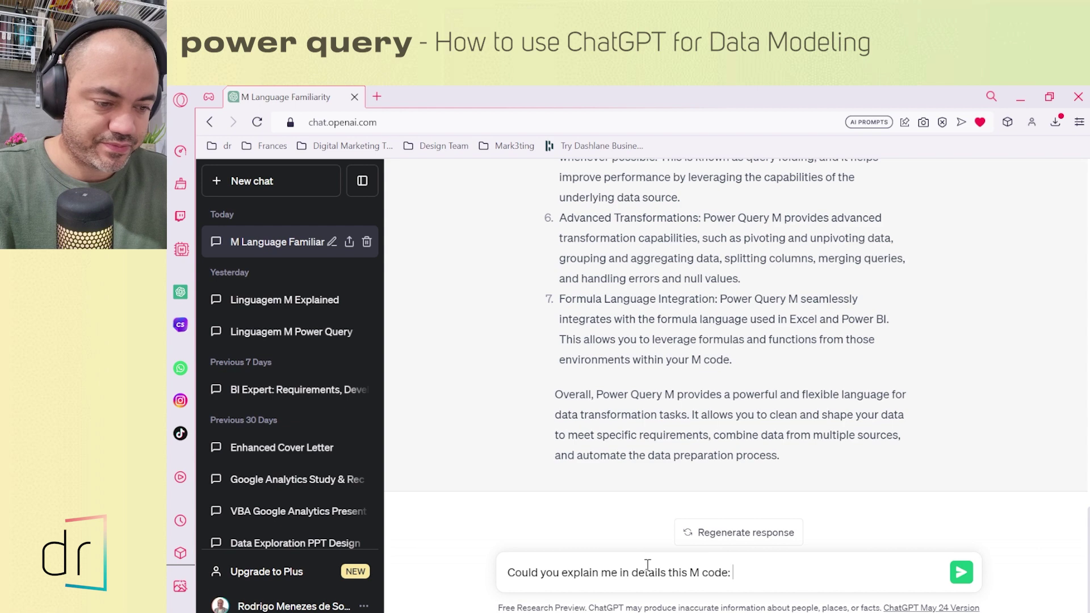
key("Return")
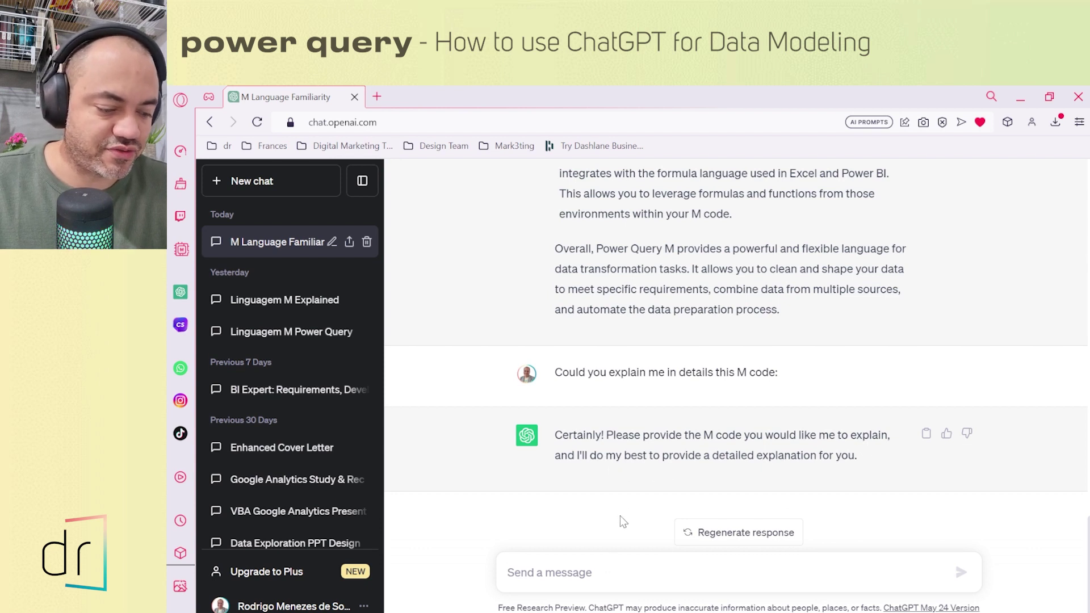
Try to send the copied financials M code as a follow-up message and regenerate ChatGPT's response to it
key("ctrl+v")
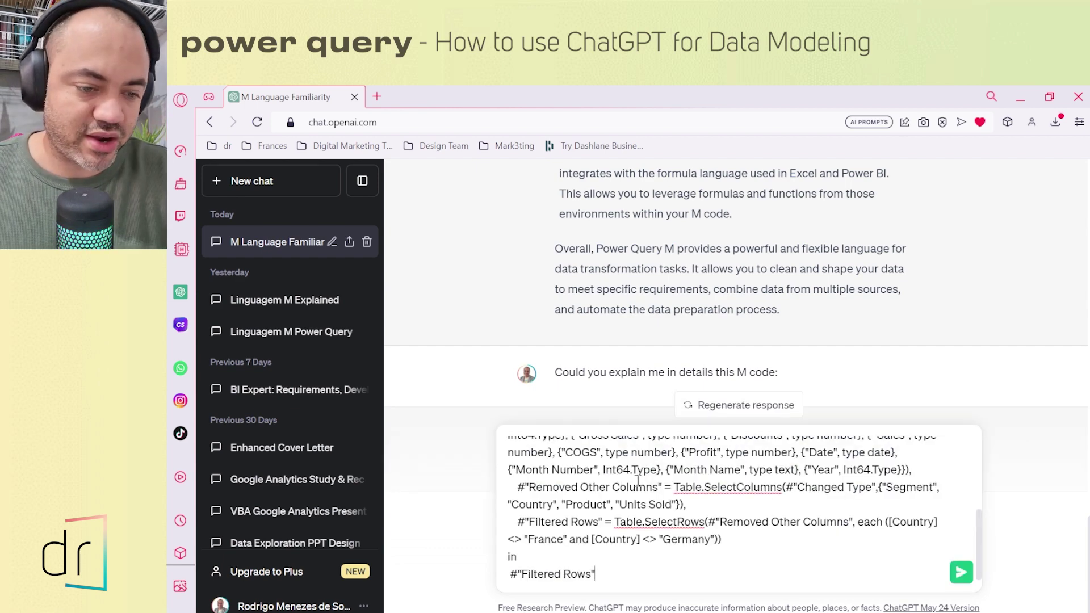
key("Return")
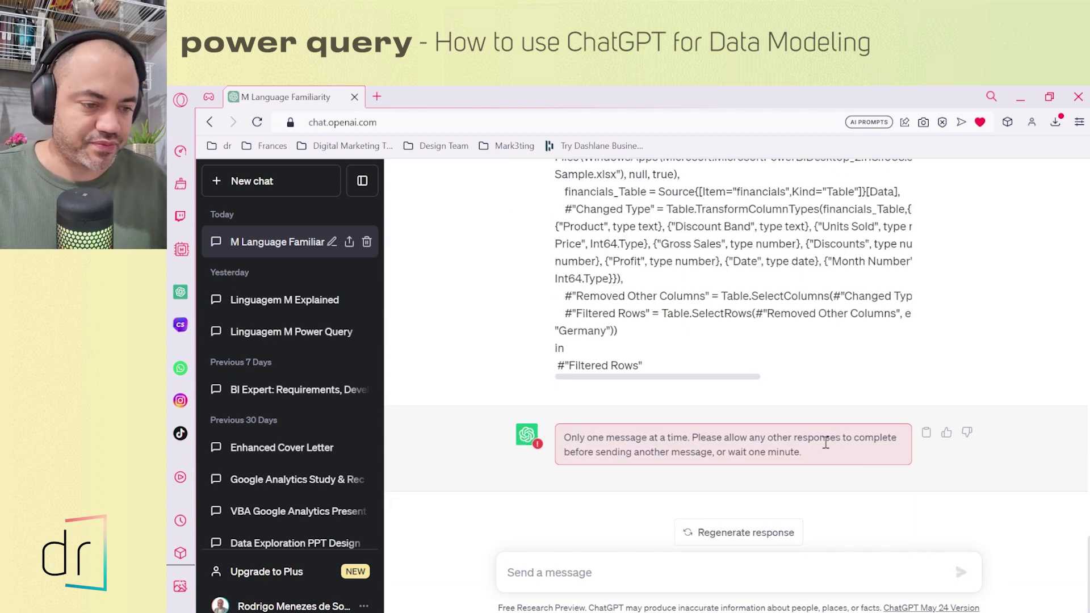
left_click(752, 539)
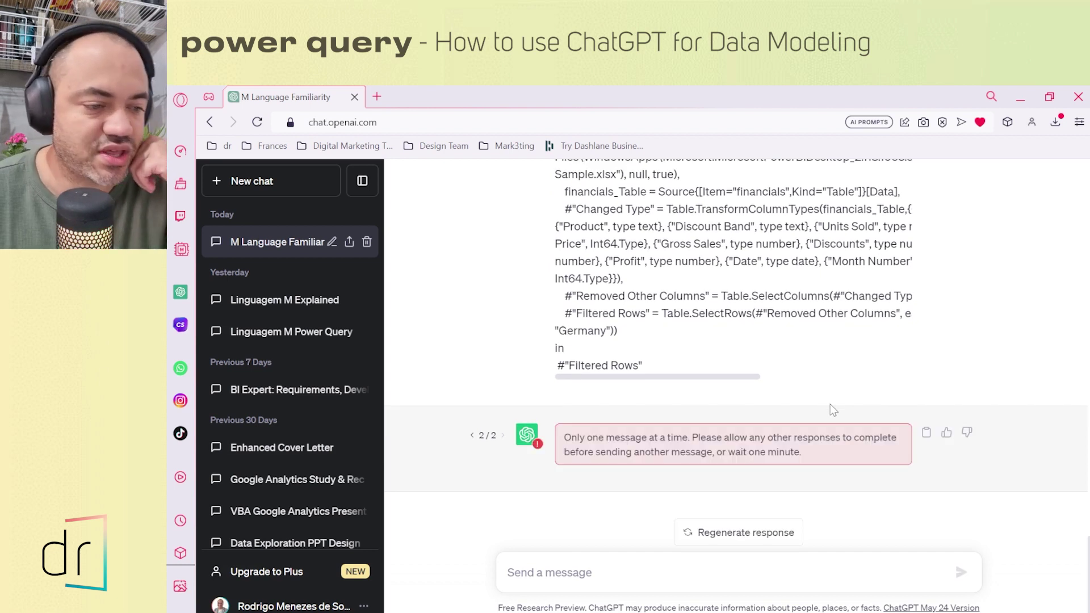
left_click(771, 530)
left_click(724, 530)
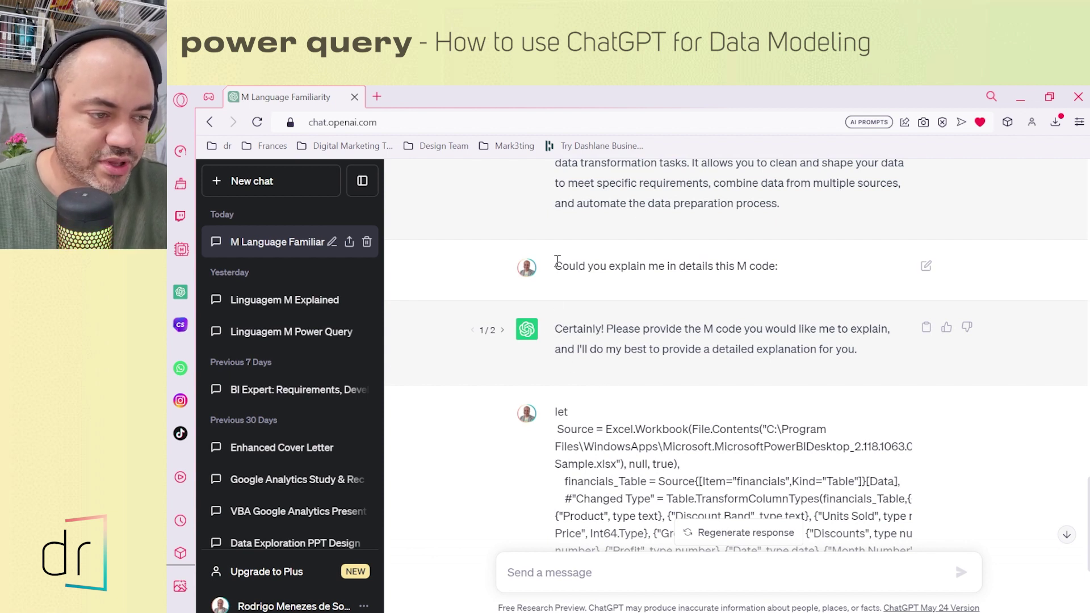
Copy the question "Could you explain me in details this M code:" into the message of a new chat
left_click_drag(555, 265, 787, 275)
key("ctrl+c")
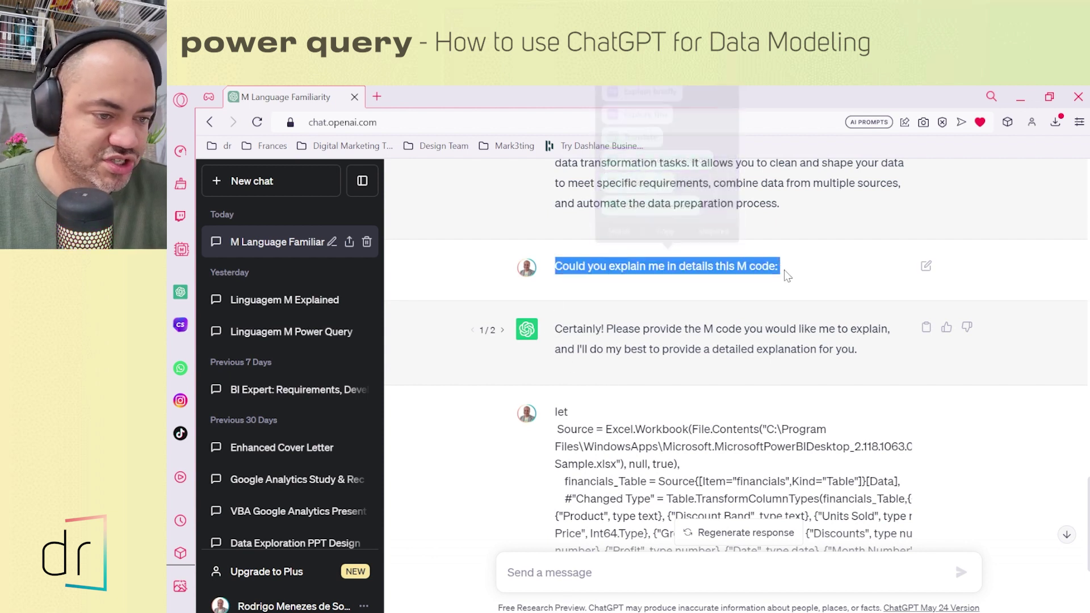
left_click(293, 183)
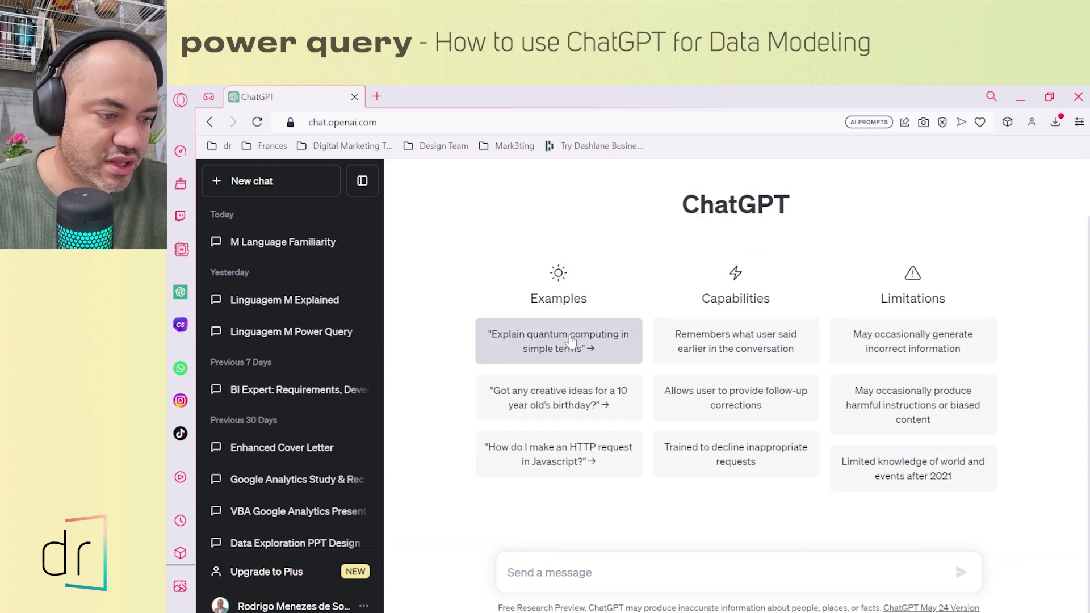
left_click(608, 573)
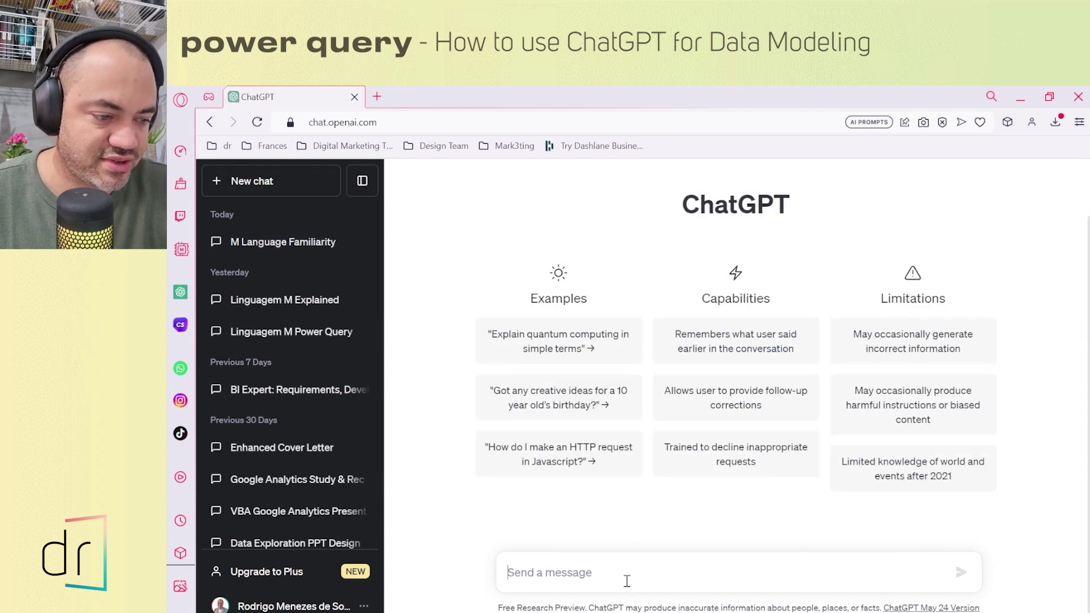
key("ctrl+v")
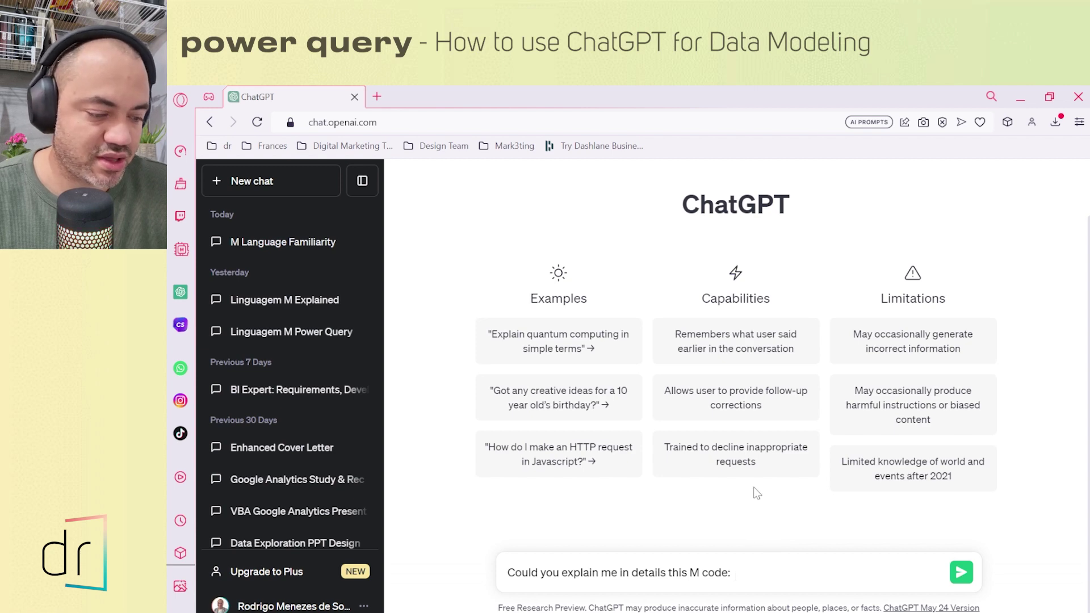
Copy the entire financials M code from Power Query's Advanced Editor and add it after the question in the new ChatGPT message
key("alt+Tab")
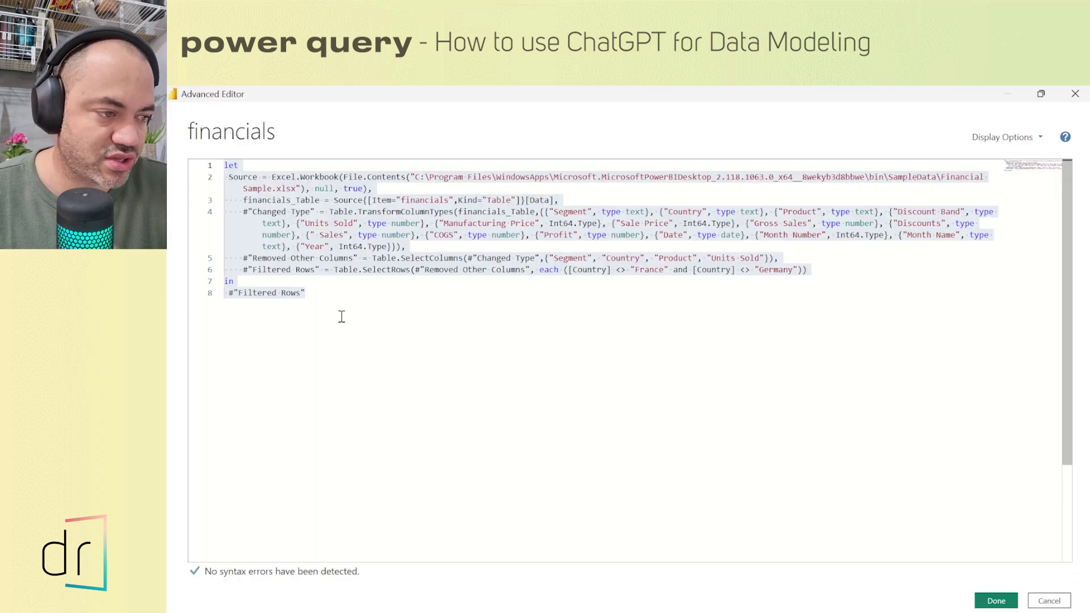
left_click(348, 295)
left_click_drag(348, 297, 224, 165)
key("ctrl+c")
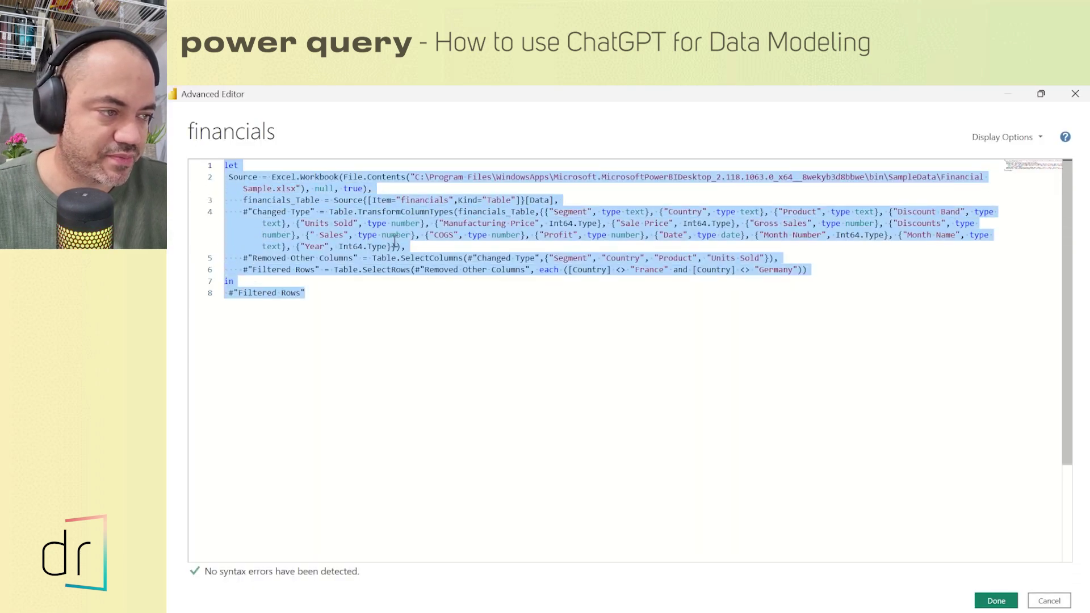
key("alt+Tab")
key("ctrl+v")
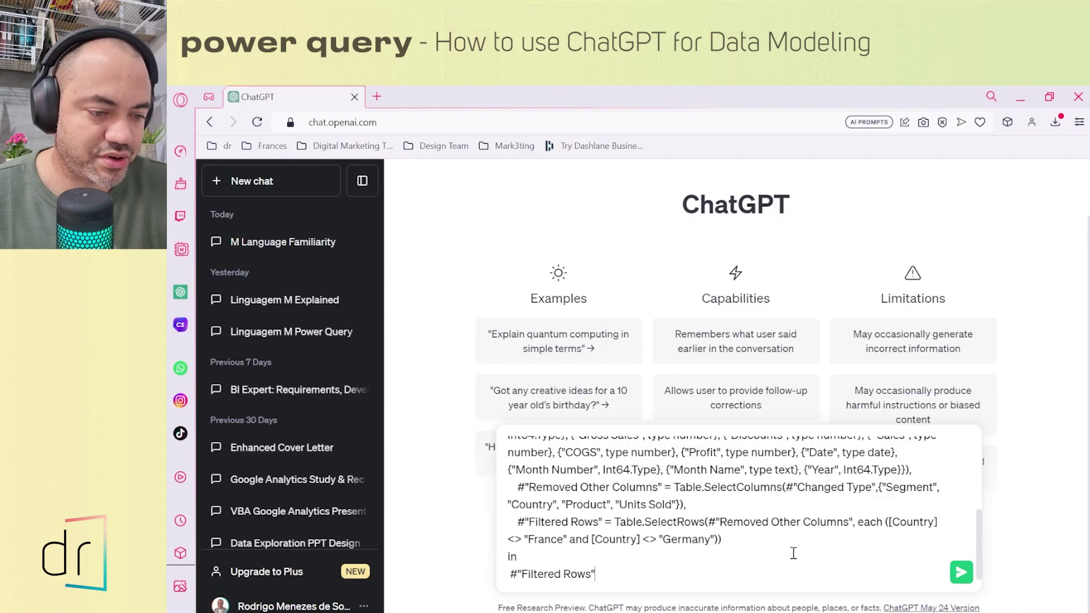
Send the question with the M code and review the start of ChatGPT's step-by-step explanation
left_click(961, 572)
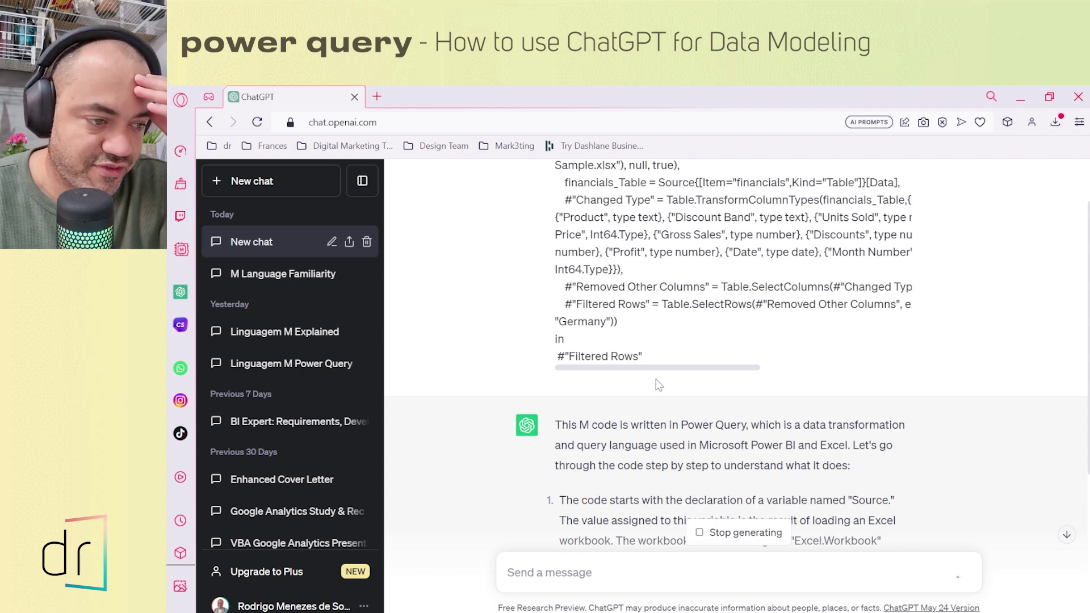
scroll(661, 383, "up", 1)
scroll(689, 382, "down", 3)
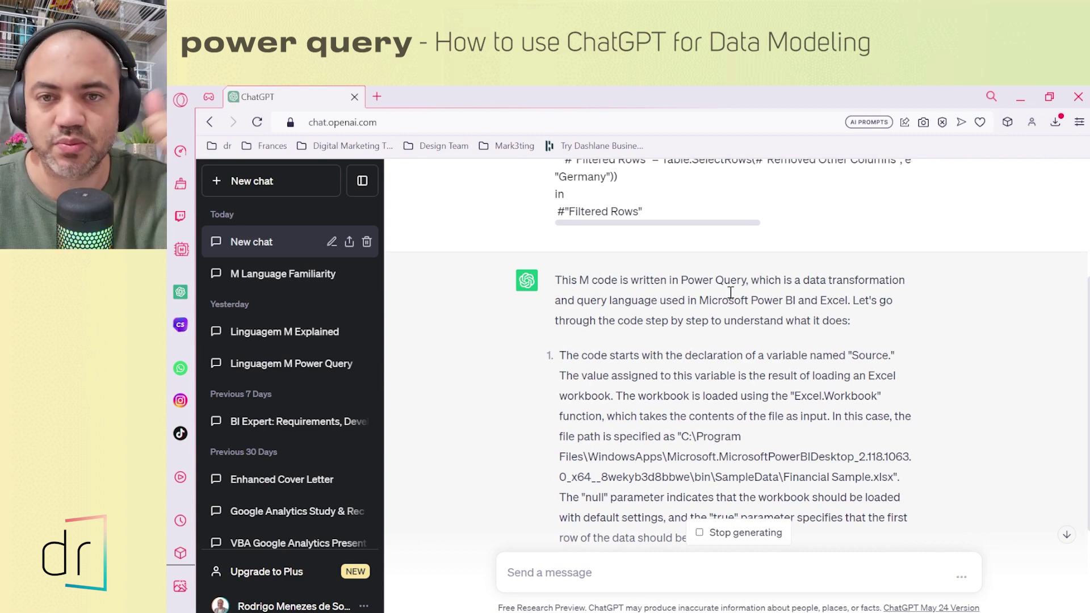
Review the sent M code and the explanation's opening, then highlight the Source variable and its expression in Power Query's Advanced Editor
scroll(730, 292, "up", 3)
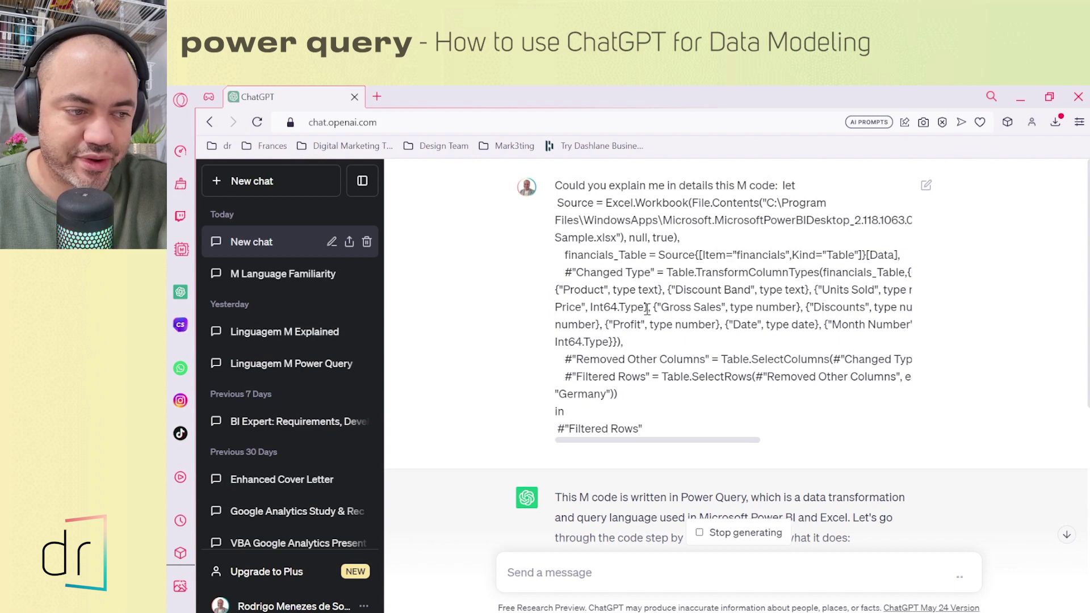
scroll(686, 382, "down", 3)
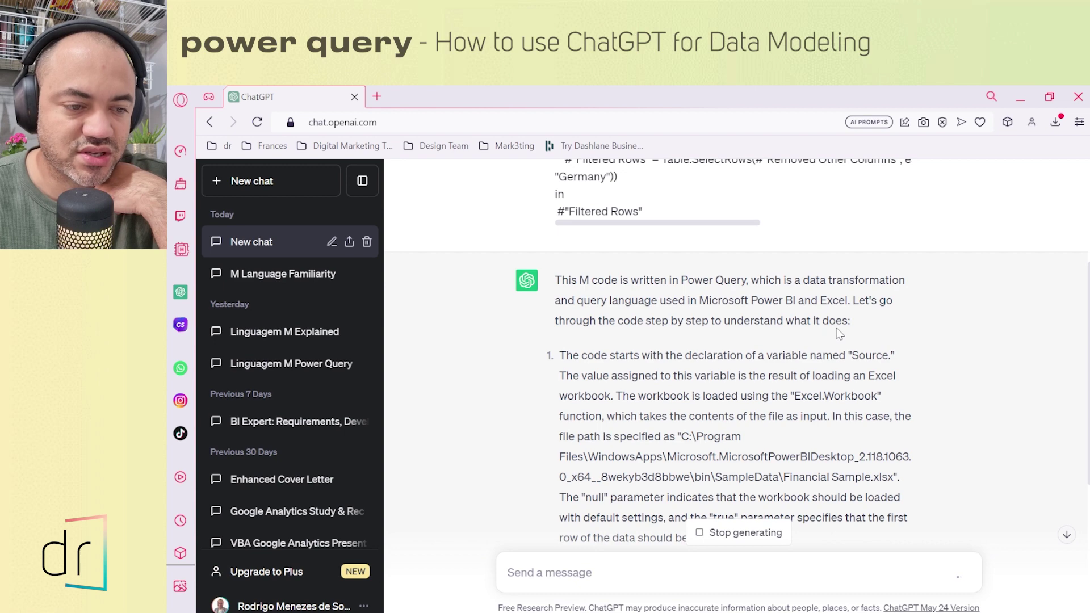
scroll(755, 357, "down", 3)
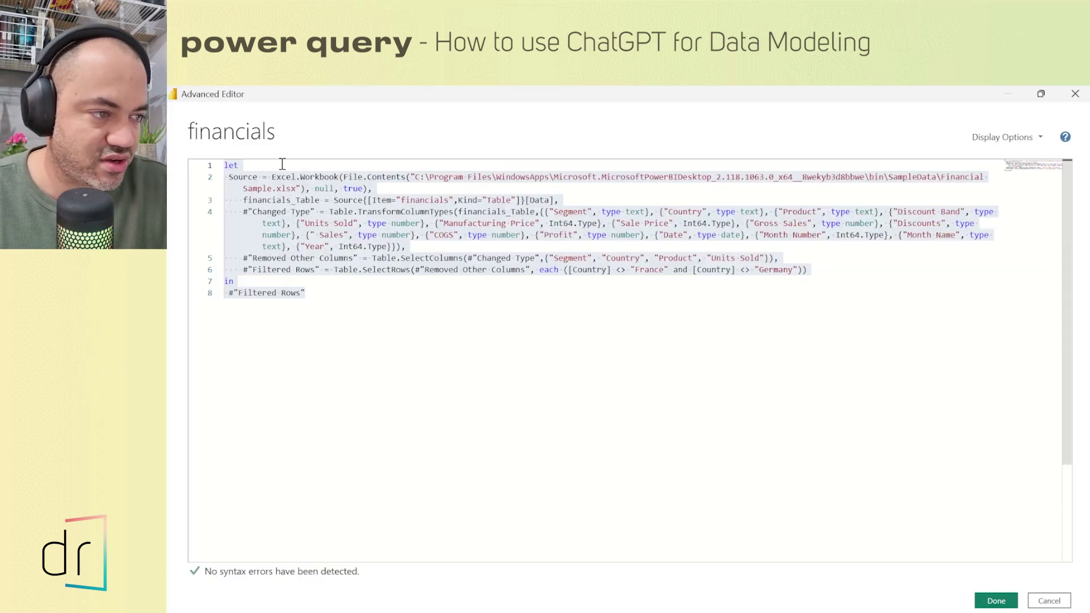
left_click(257, 177)
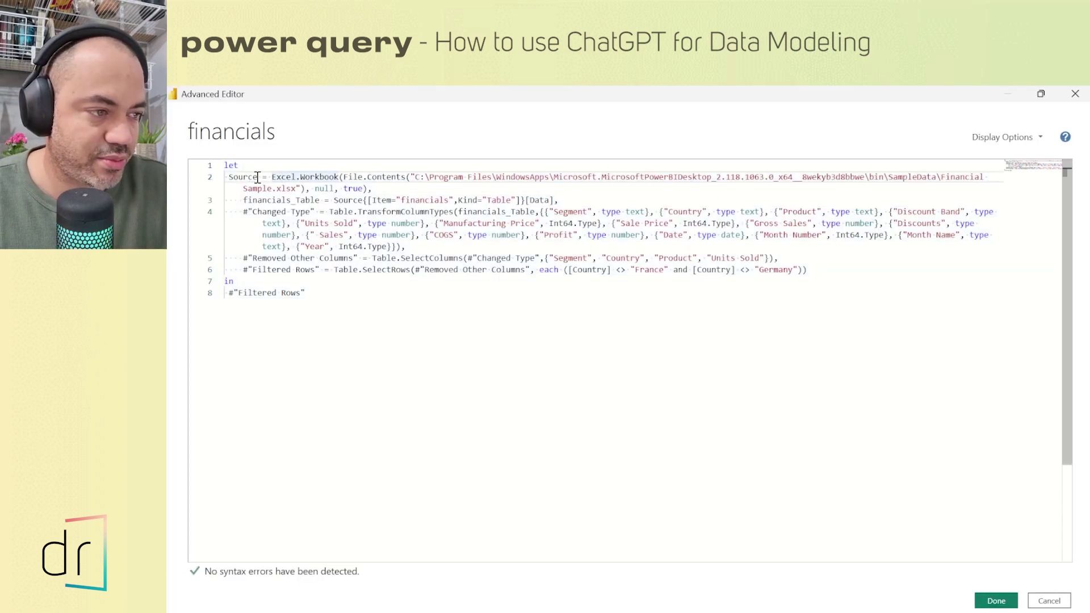
left_click_drag(258, 177, 225, 182)
left_click(264, 177)
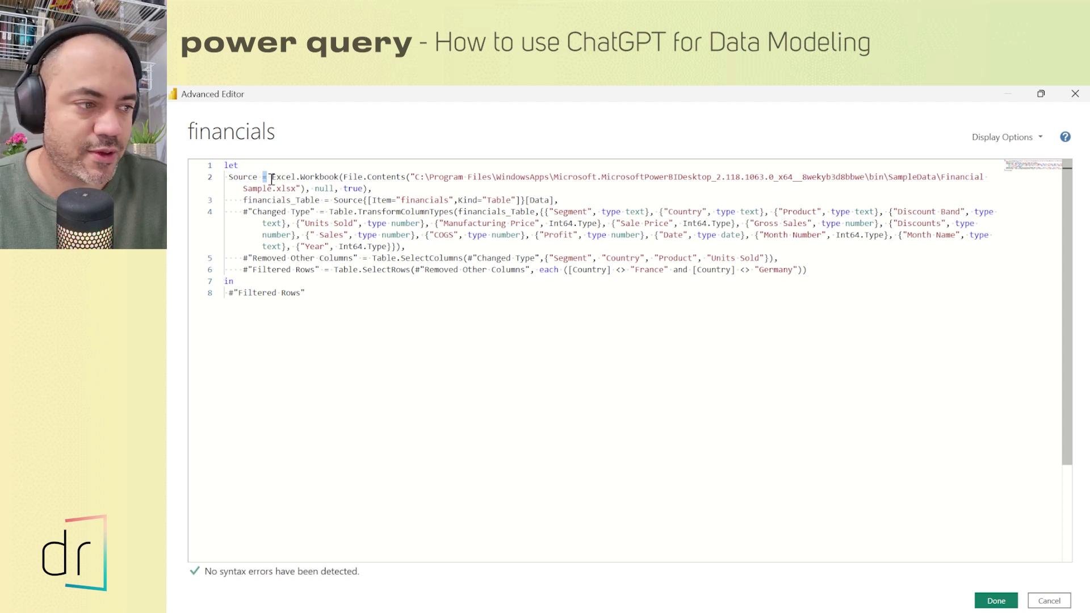
left_click_drag(271, 177, 372, 188)
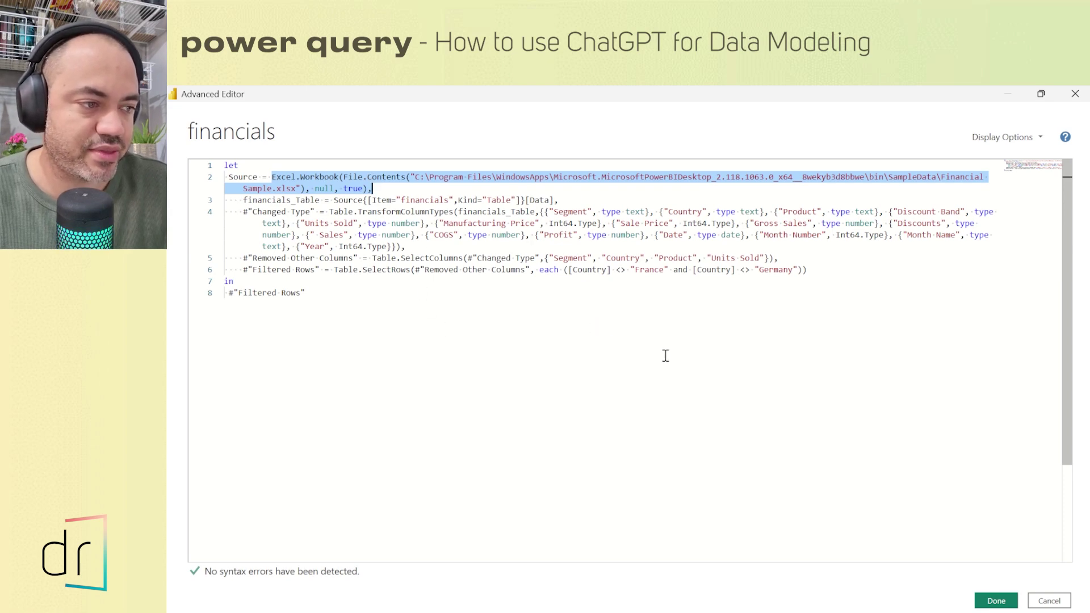
Compare ChatGPT's description of the Excel.Workbook function with its use in the Source line of the Advanced Editor
key("alt+Tab")
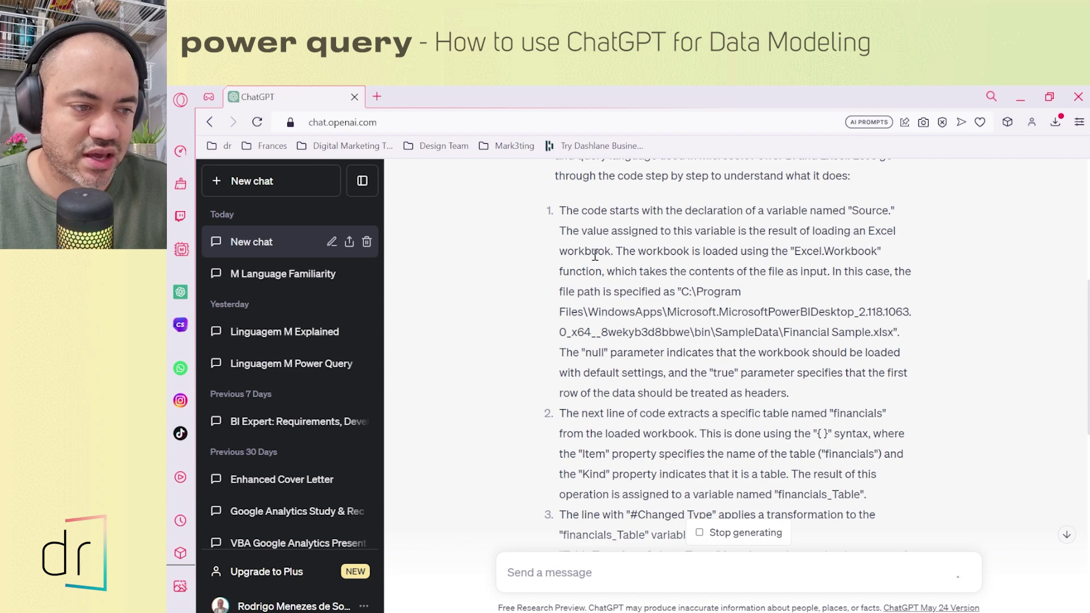
key("alt+Tab")
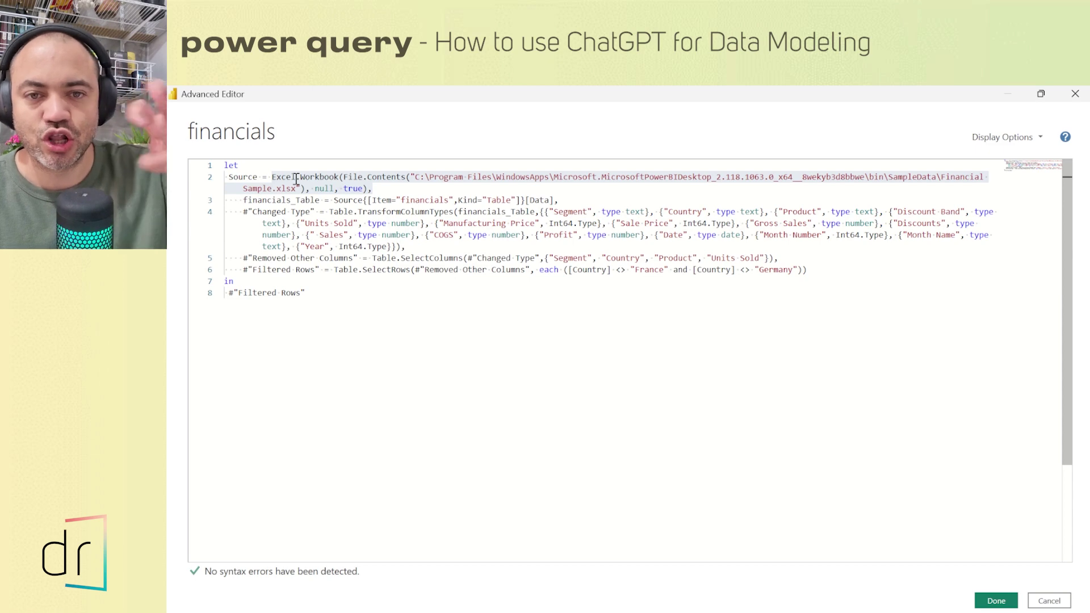
key("alt+Tab")
key("alt")
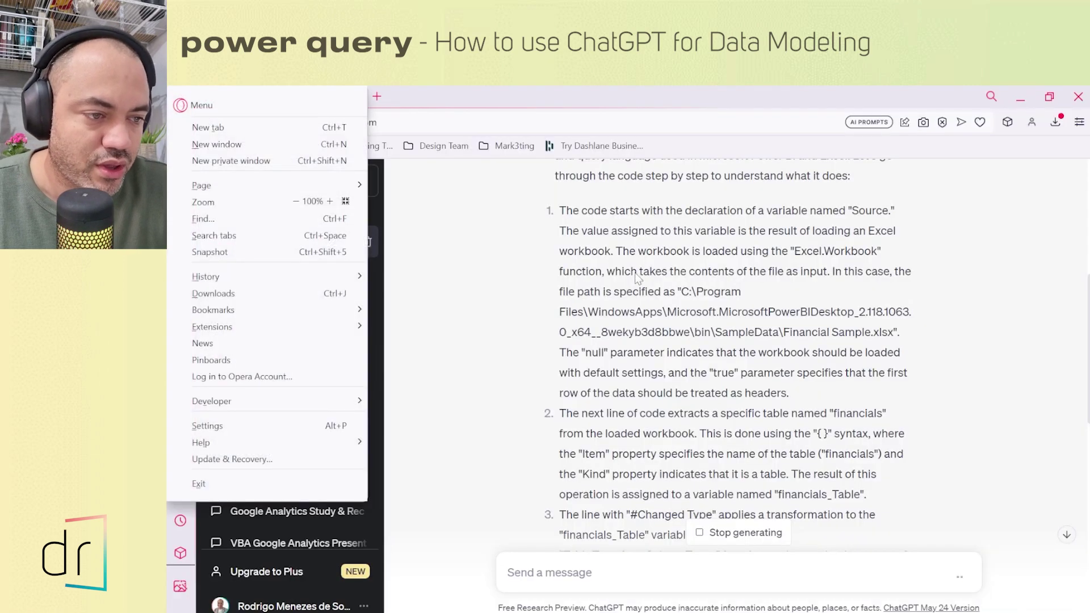
key("alt+Tab")
key("alt+Tab")
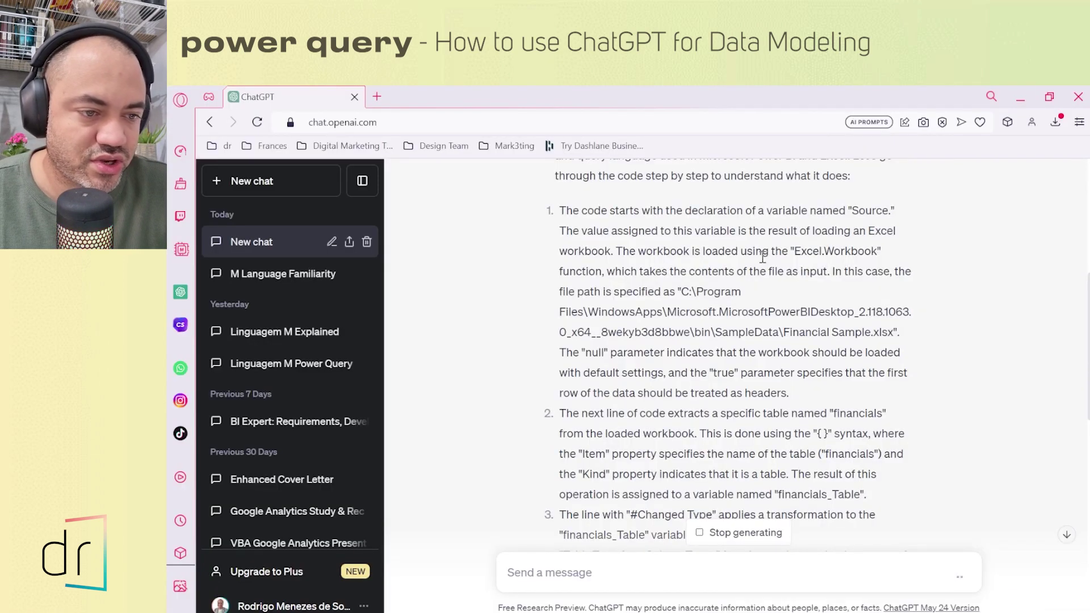
left_click_drag(795, 253, 880, 255)
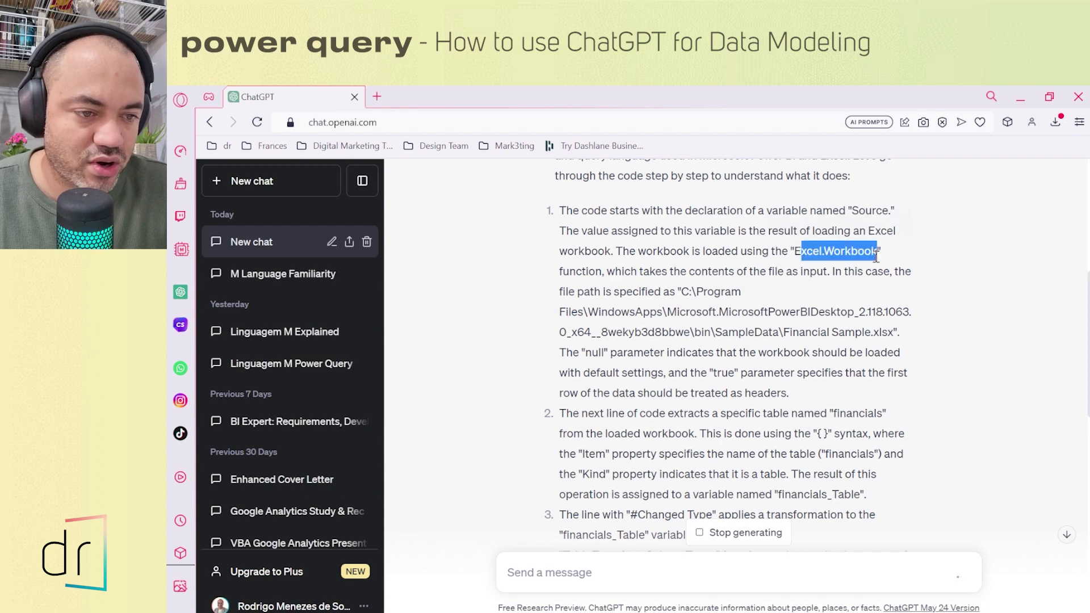
key("alt+Tab")
left_click(280, 178)
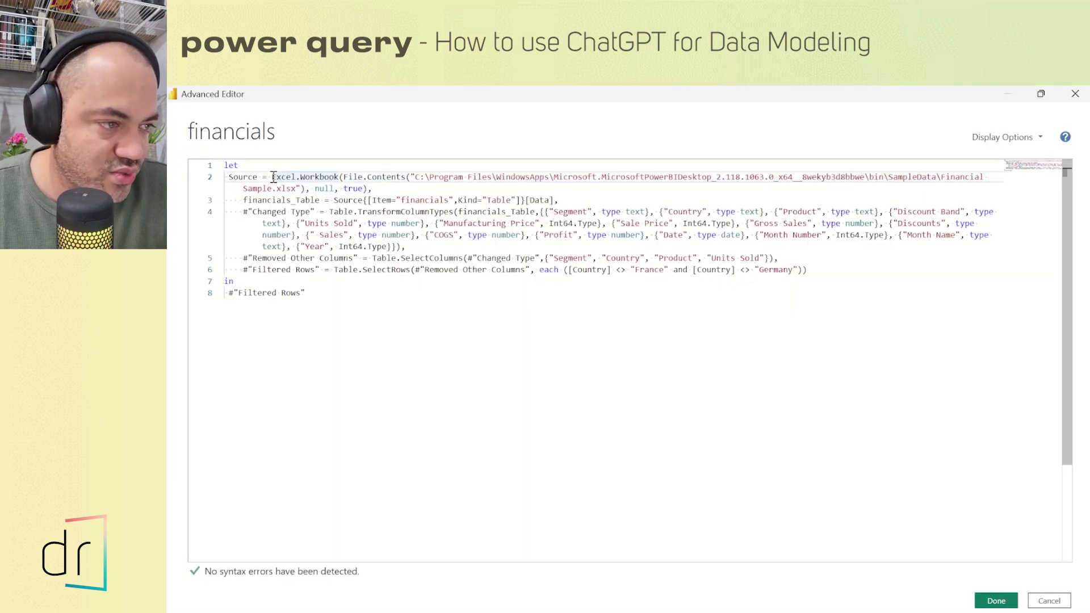
left_click_drag(272, 178, 339, 174)
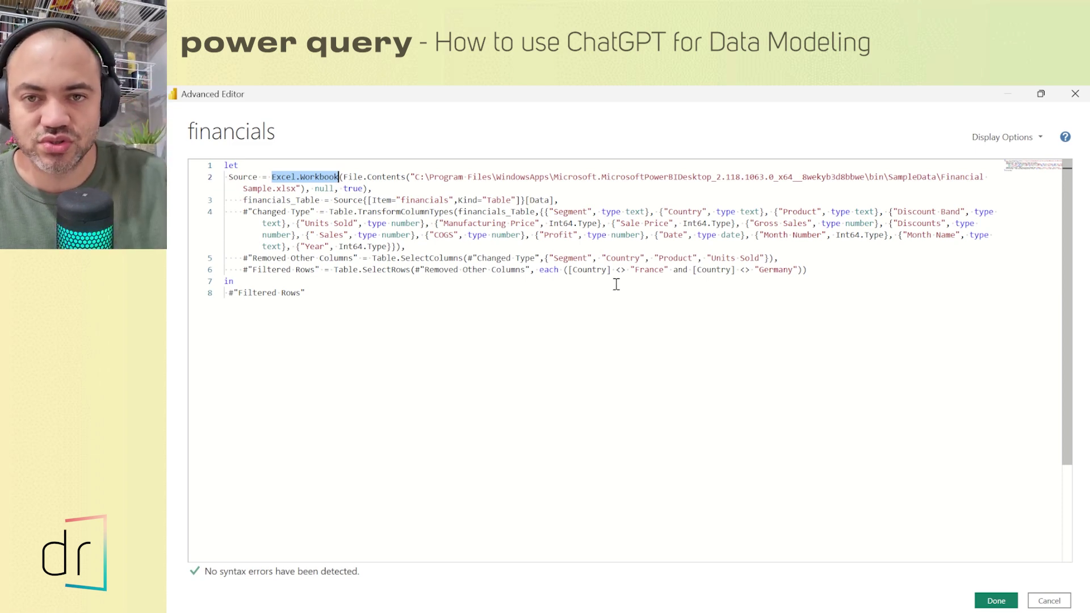
Match the file path quoted in ChatGPT's first explanation point with the path in the Advanced Editor's Source line
key("alt+Tab")
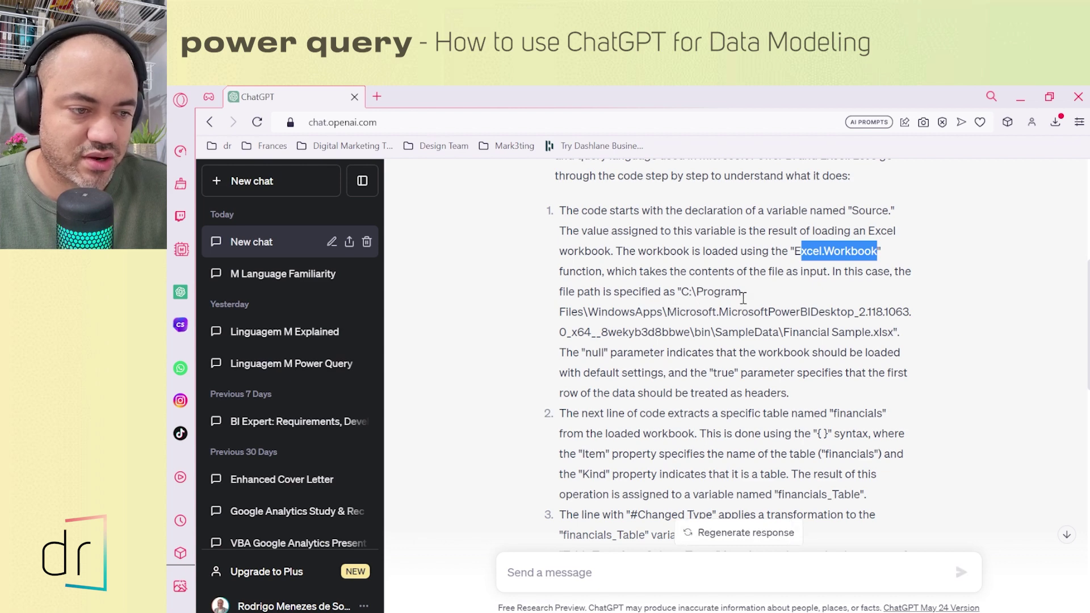
left_click_drag(742, 293, 680, 293)
key("alt+Tab")
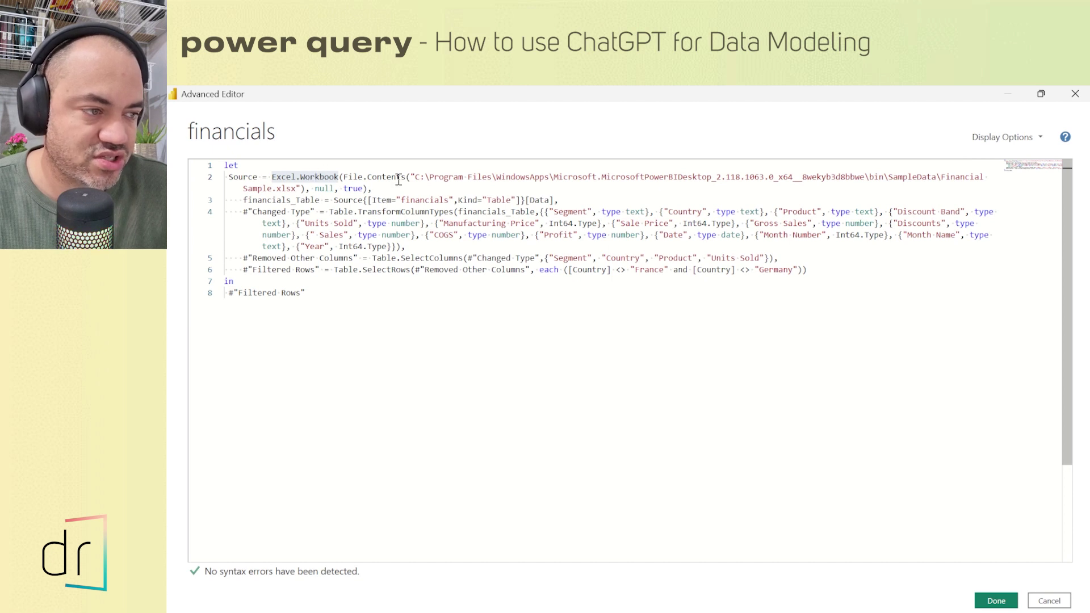
double_click(324, 175)
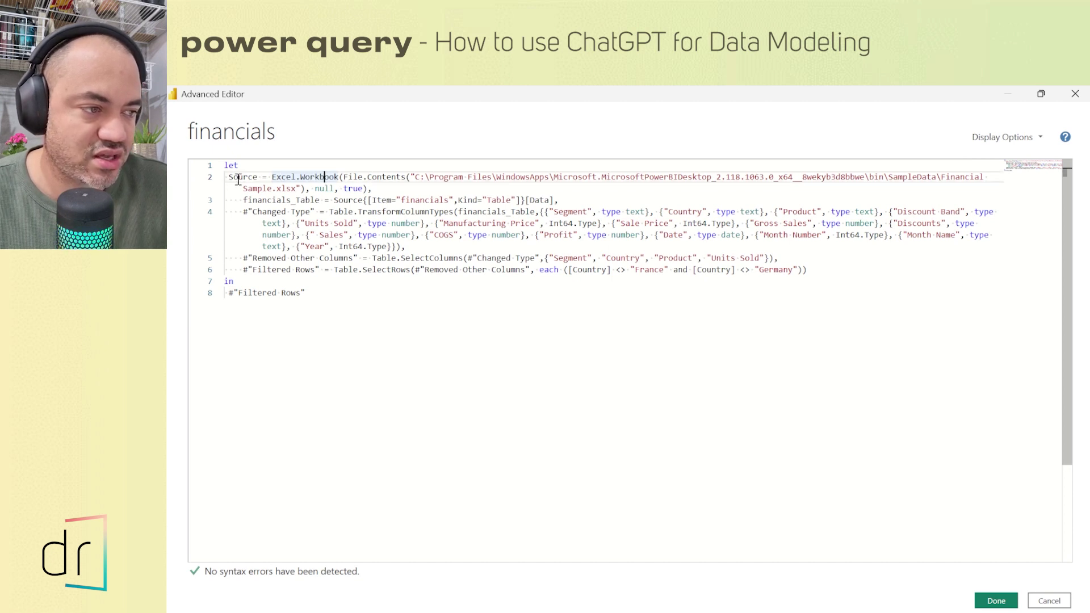
left_click(238, 177)
left_click_drag(271, 176, 340, 177)
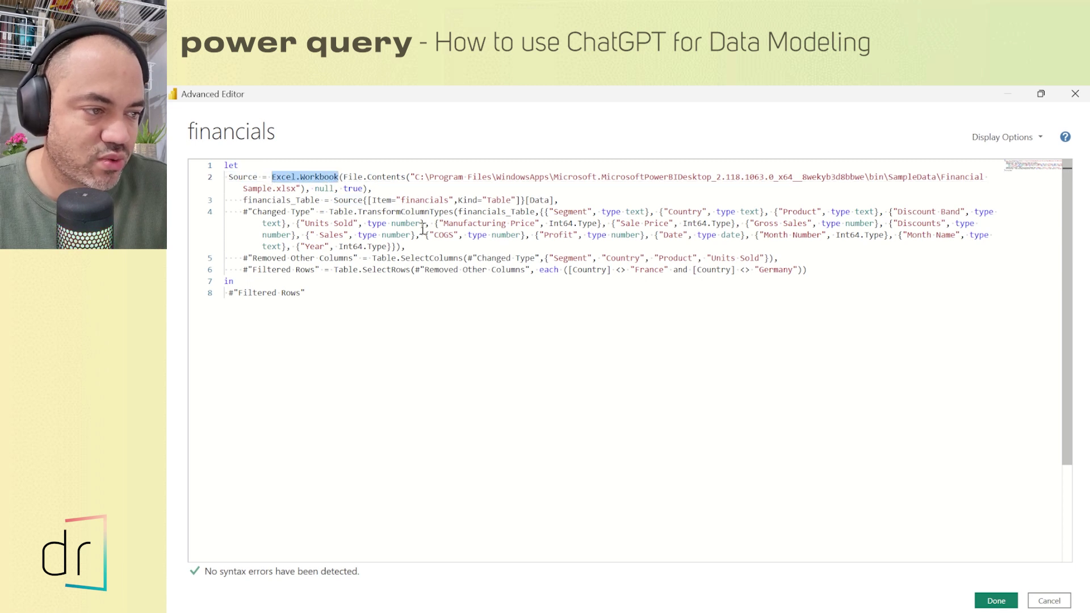
left_click_drag(416, 177, 450, 185)
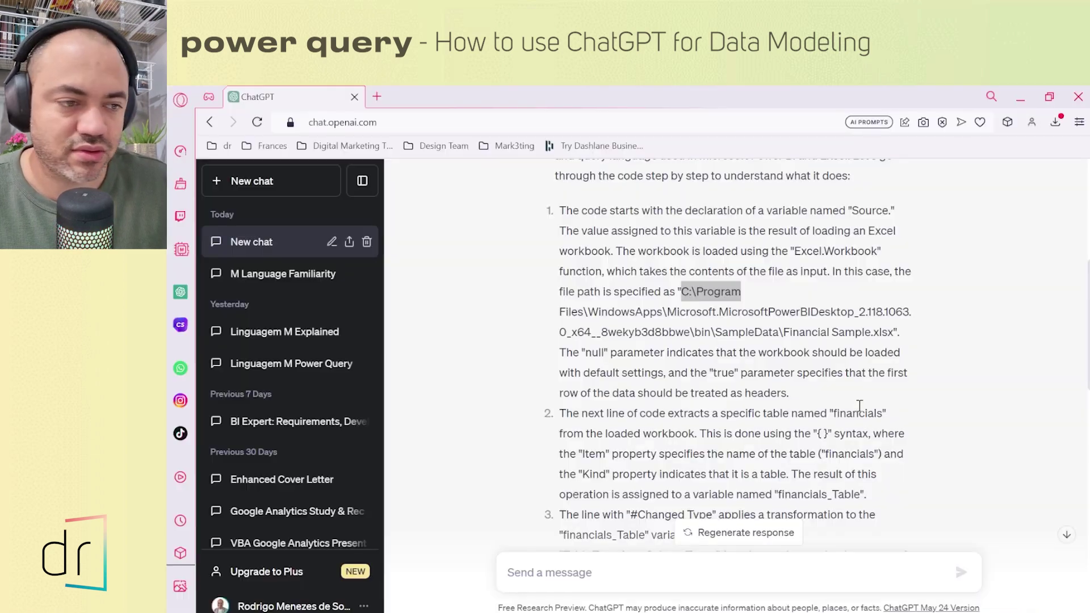
Read ChatGPT's second explanation point, covering the curly-brace syntax and Item property, and locate financials_Table in the Advanced Editor
key("alt+Tab")
scroll(624, 355, "down", 1)
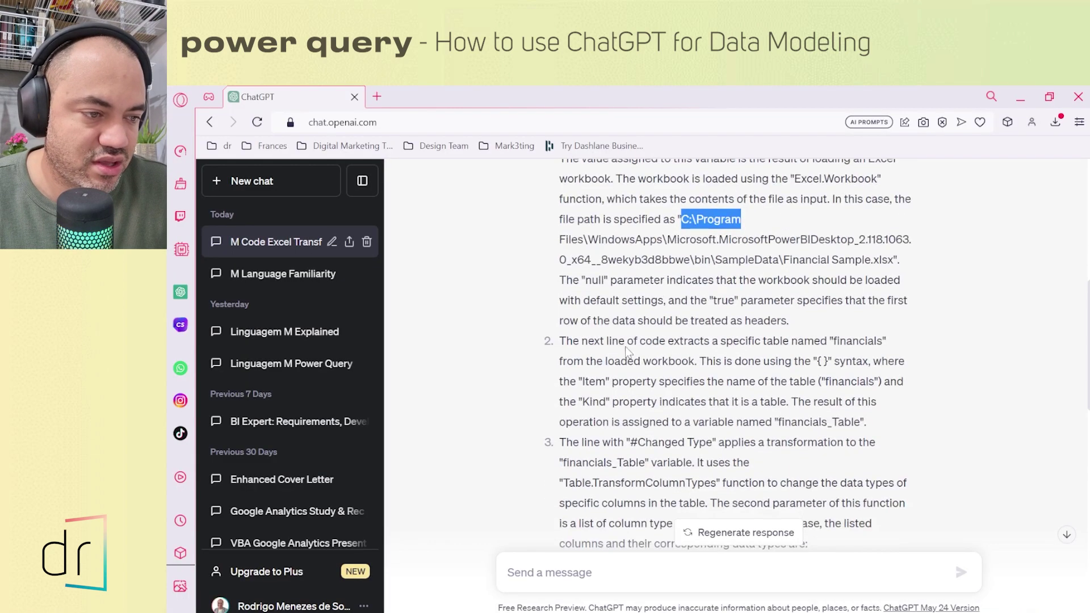
scroll(577, 320, "down", 1)
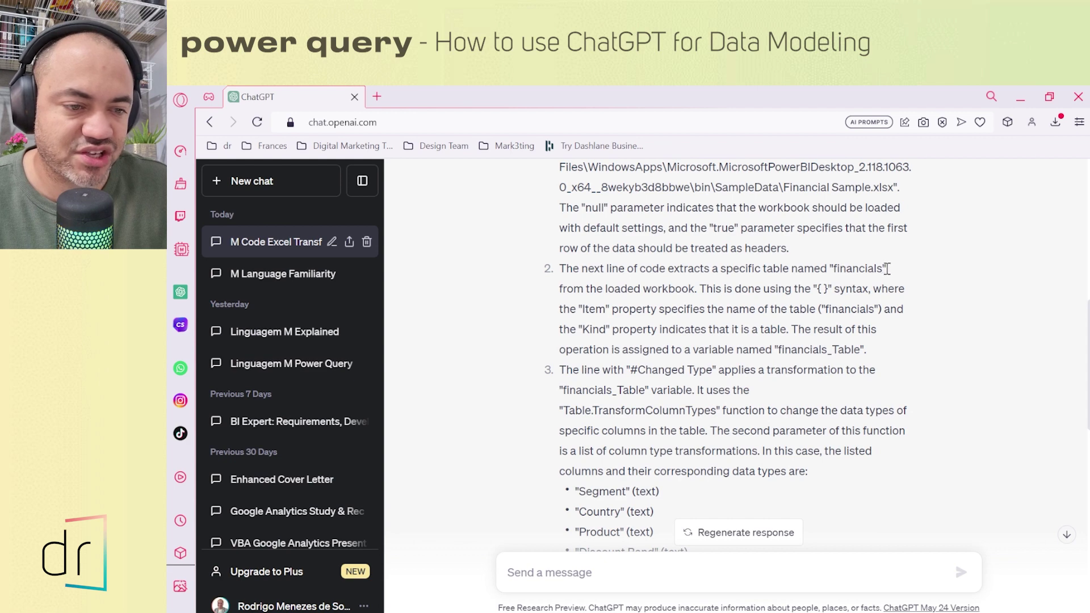
key("alt+Tab")
left_click_drag(245, 199, 320, 200)
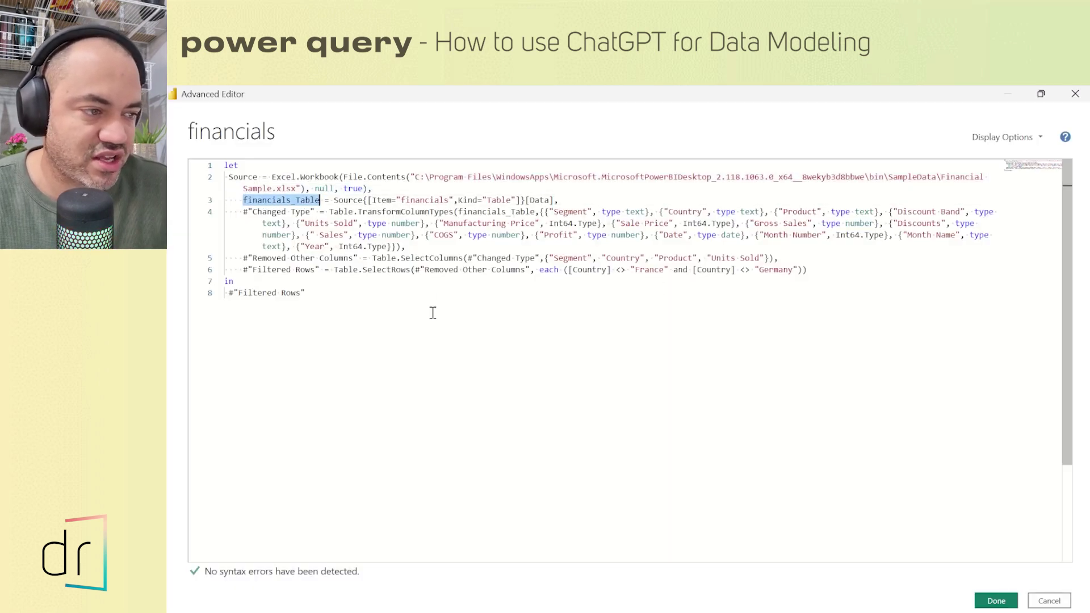
key("alt+Tab")
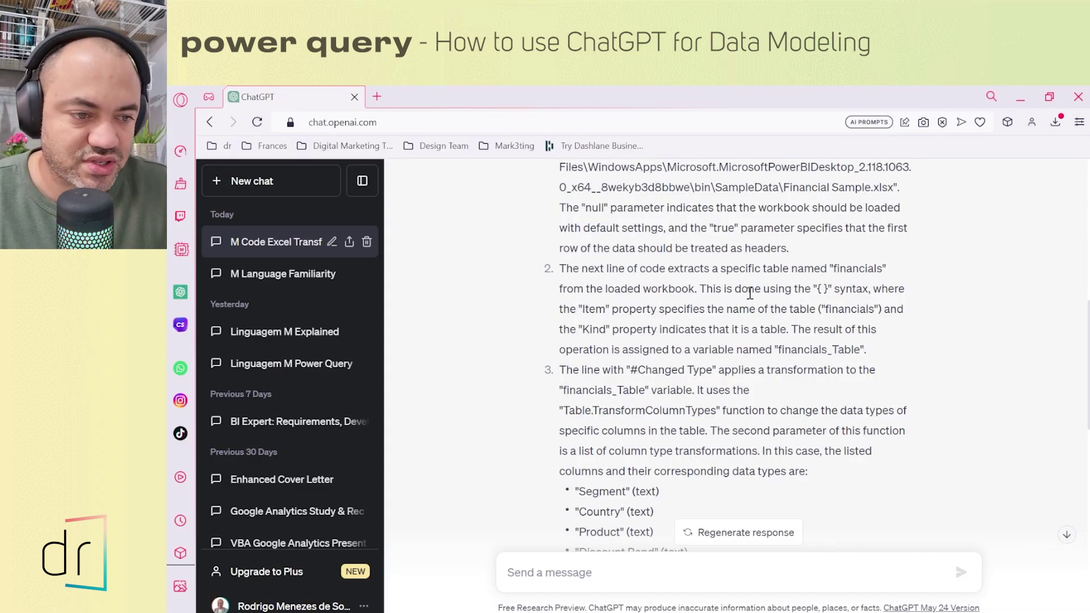
left_click_drag(829, 288, 870, 289)
left_click(834, 290)
left_click(595, 307)
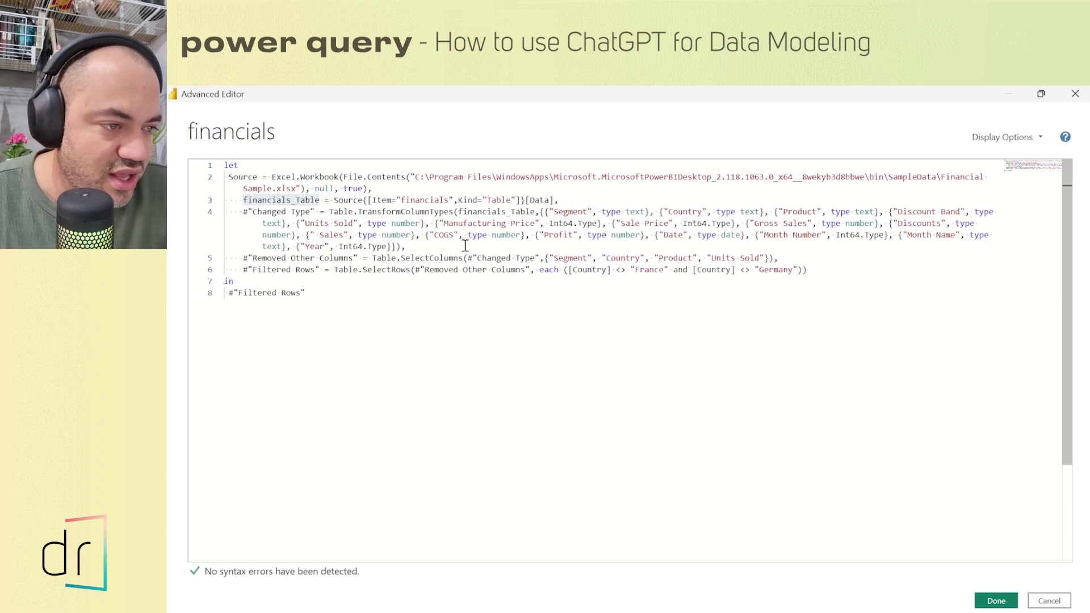
Examine the financials_Table line in the Advanced Editor, highlighting the variable name, the "financials" item and the "Table" kind
left_click(471, 202)
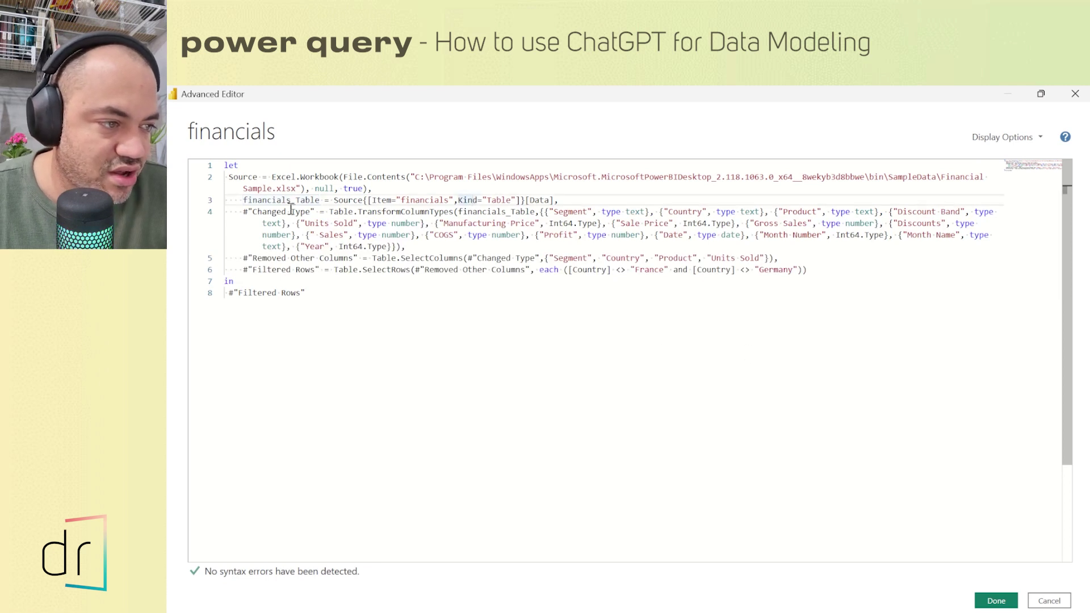
left_click_drag(248, 201, 320, 205)
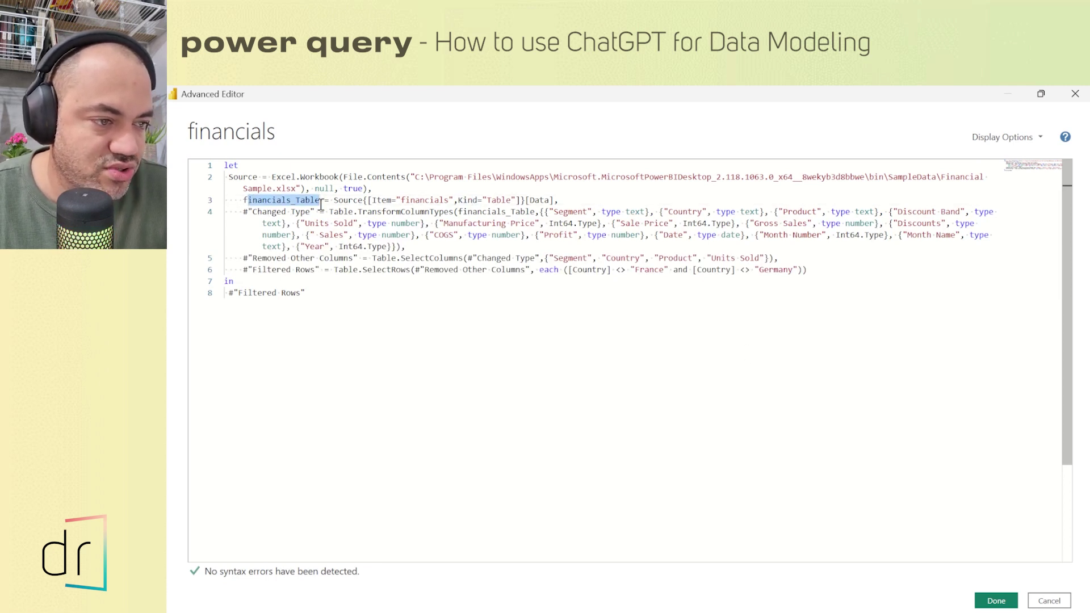
left_click(269, 200)
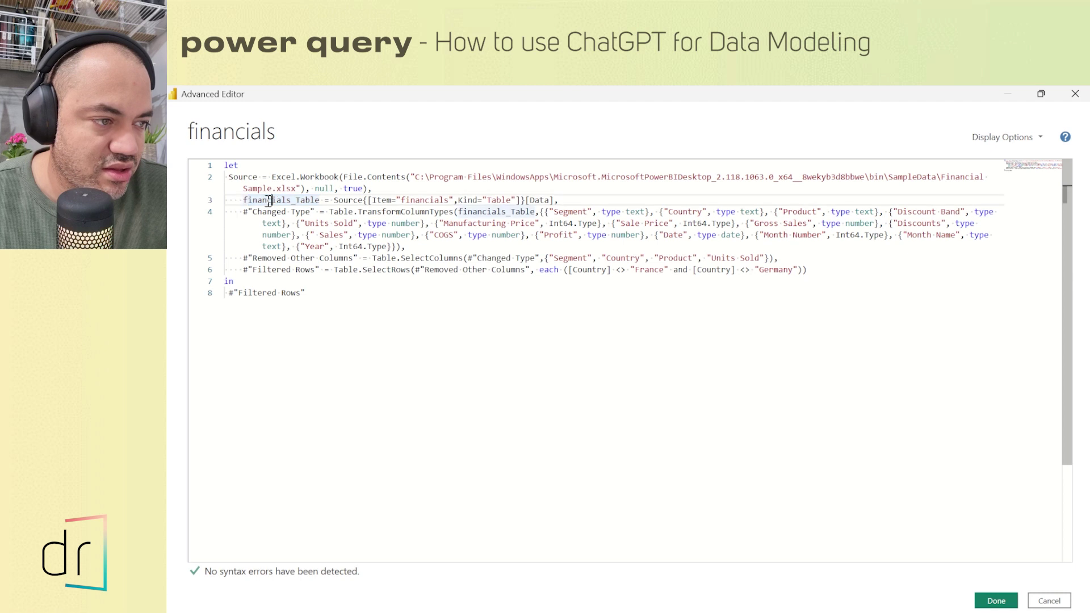
left_click_drag(244, 200, 320, 199)
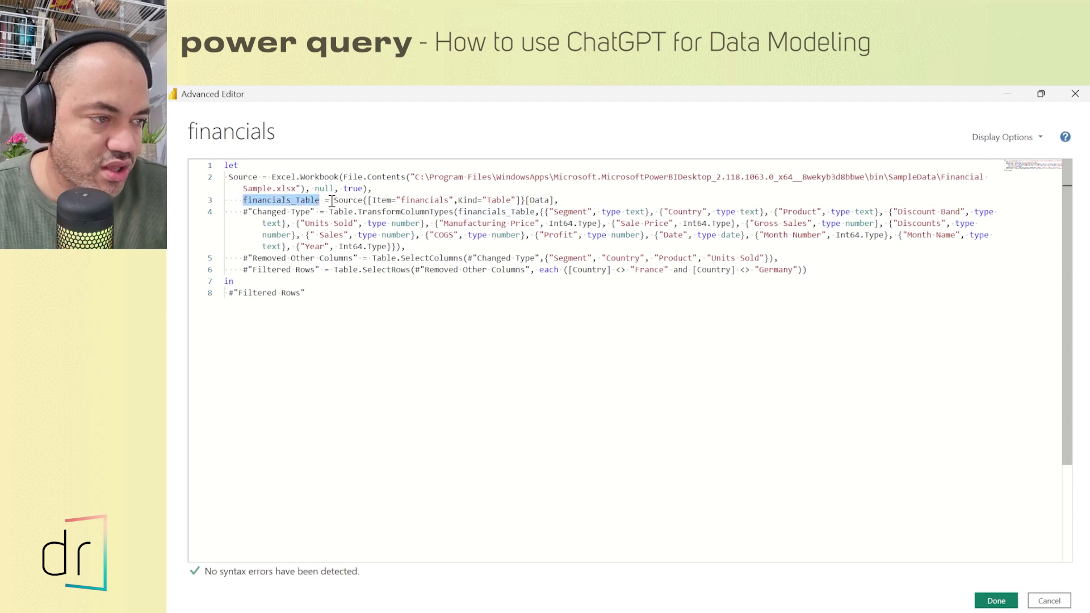
left_click(332, 200)
left_click(404, 199)
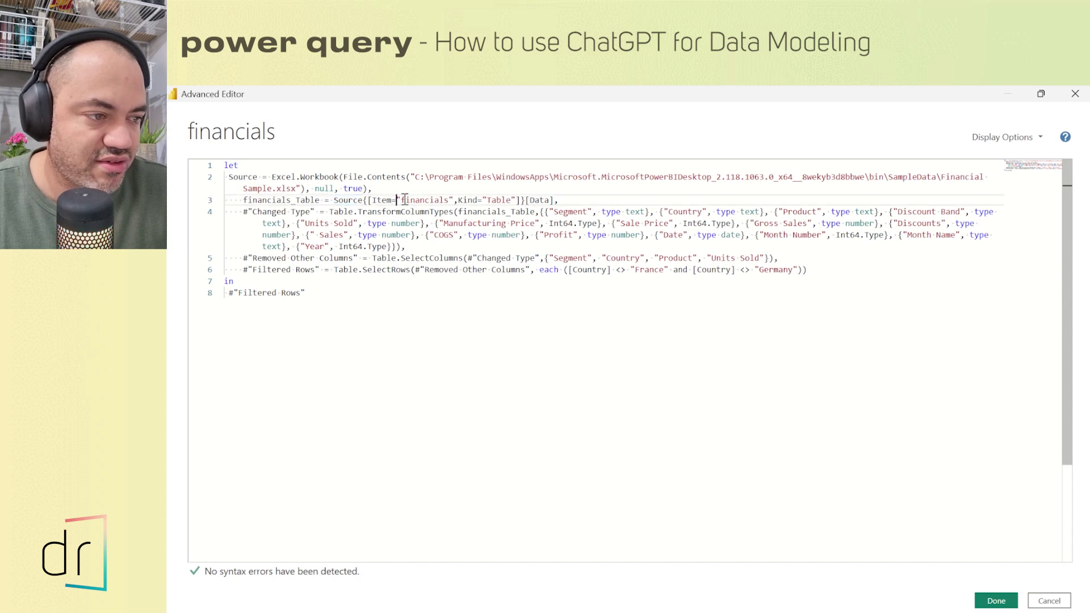
left_click_drag(404, 200, 444, 196)
left_click_drag(262, 200, 319, 201)
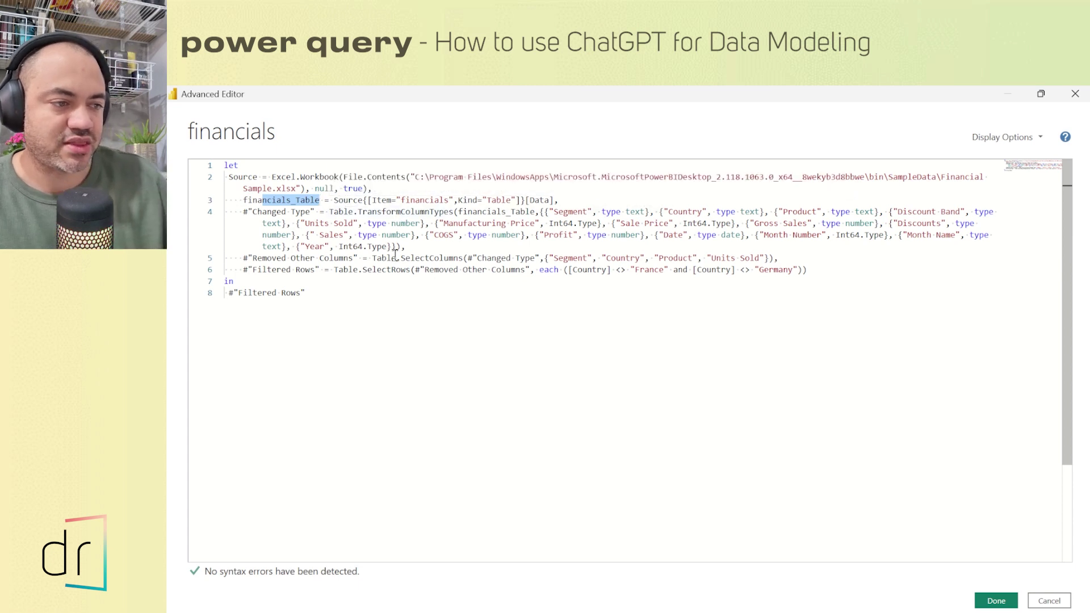
left_click(413, 200)
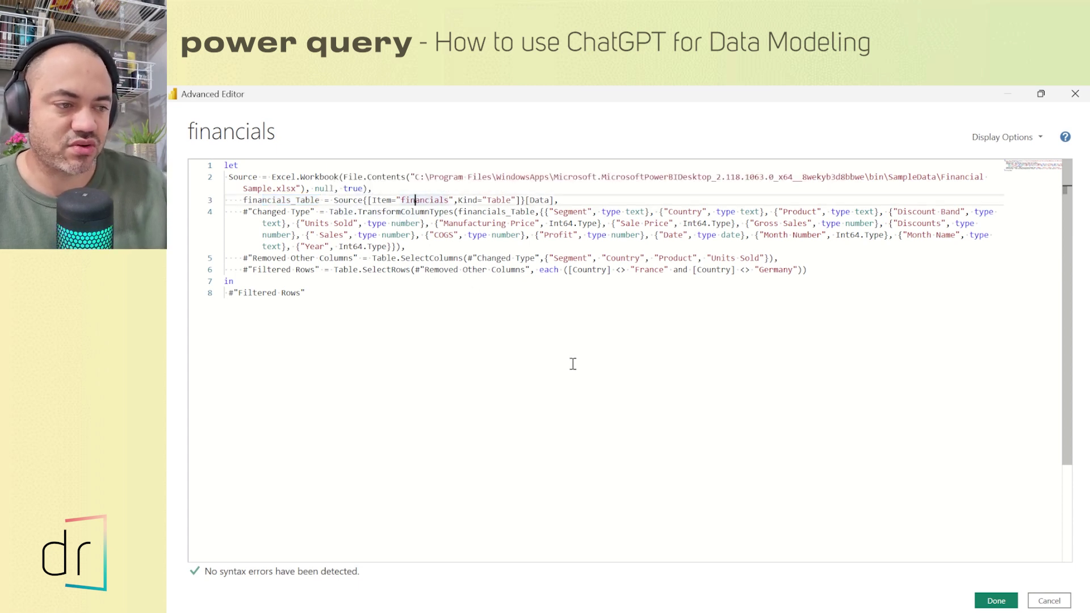
left_click(501, 199)
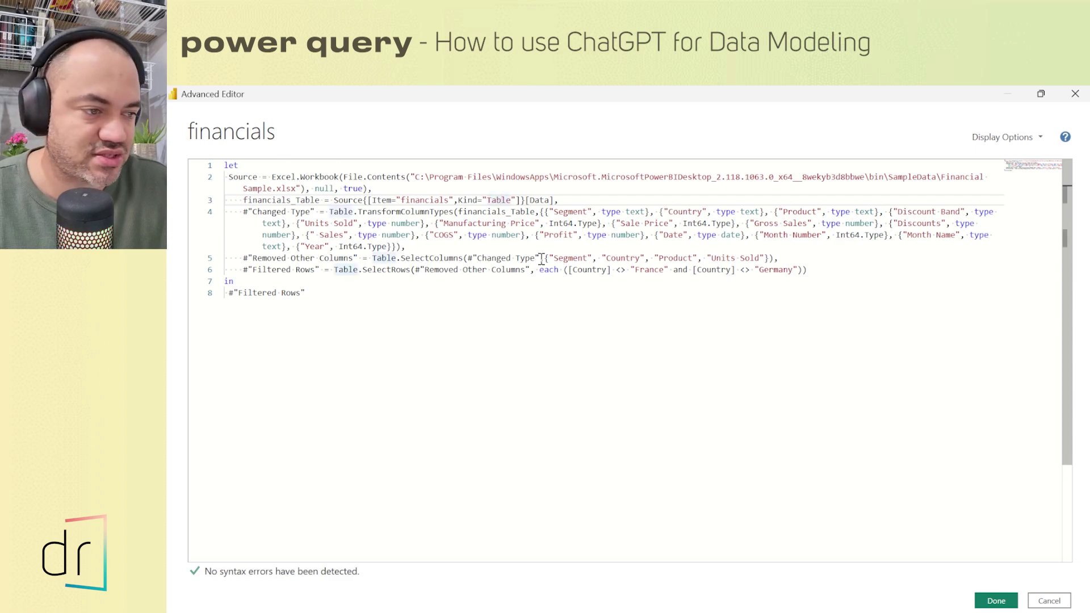
Read ChatGPT's third explanation point on the Changed Type line and locate the Table.TransformColumnTypes function in the Advanced Editor
key("alt+Tab")
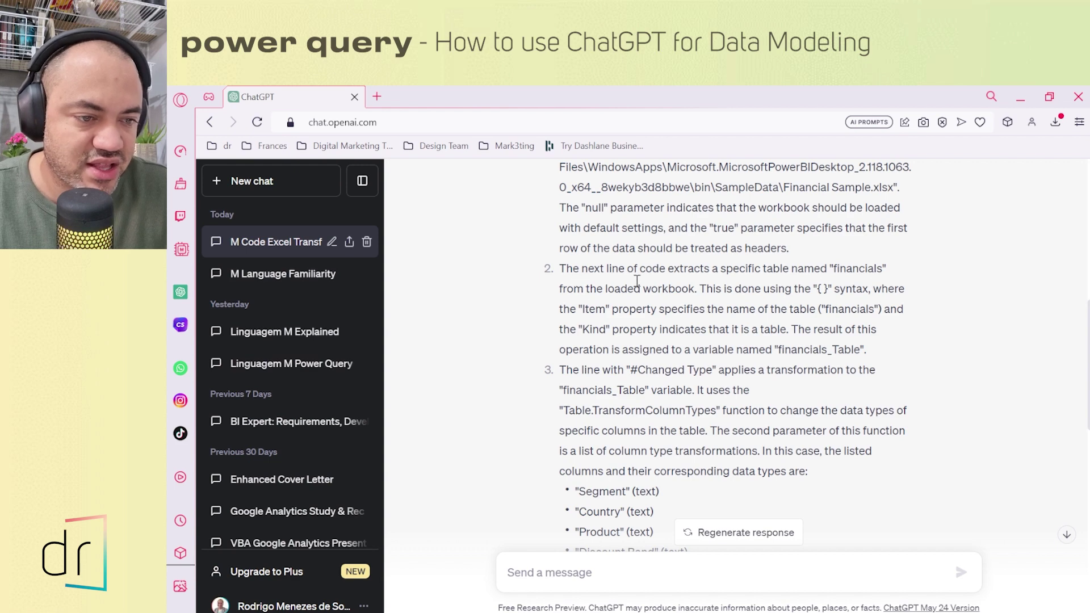
scroll(598, 301, "down", 1)
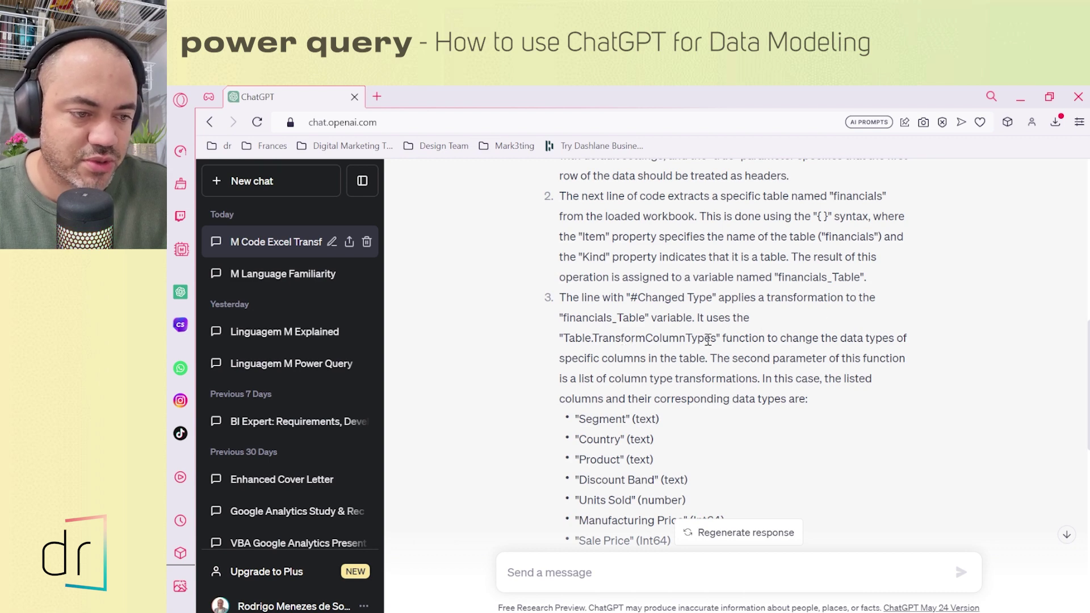
key("alt+Tab")
key("alt+Tab")
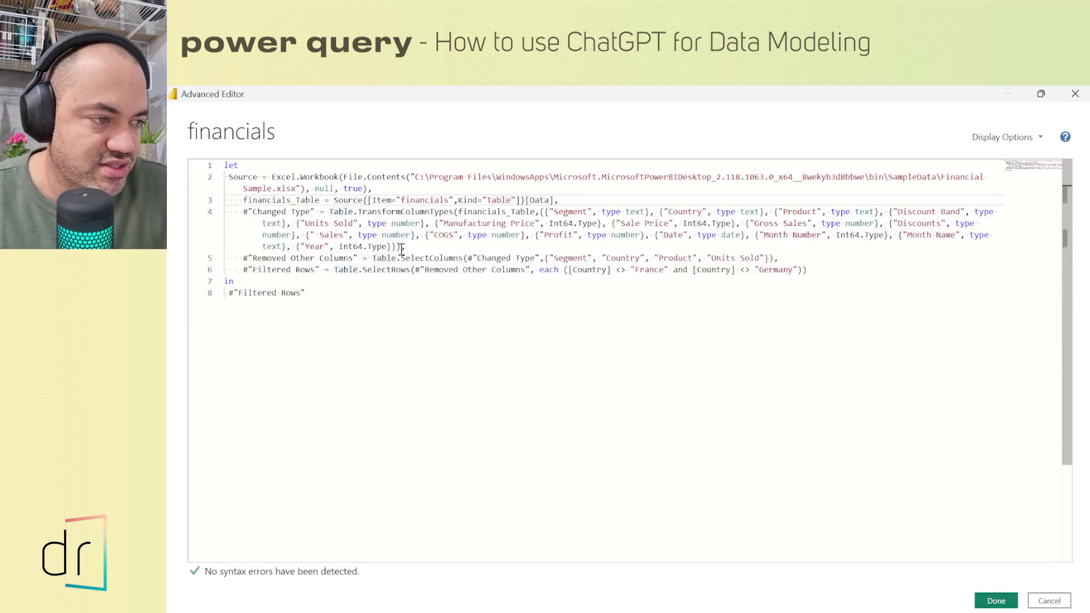
left_click(342, 212)
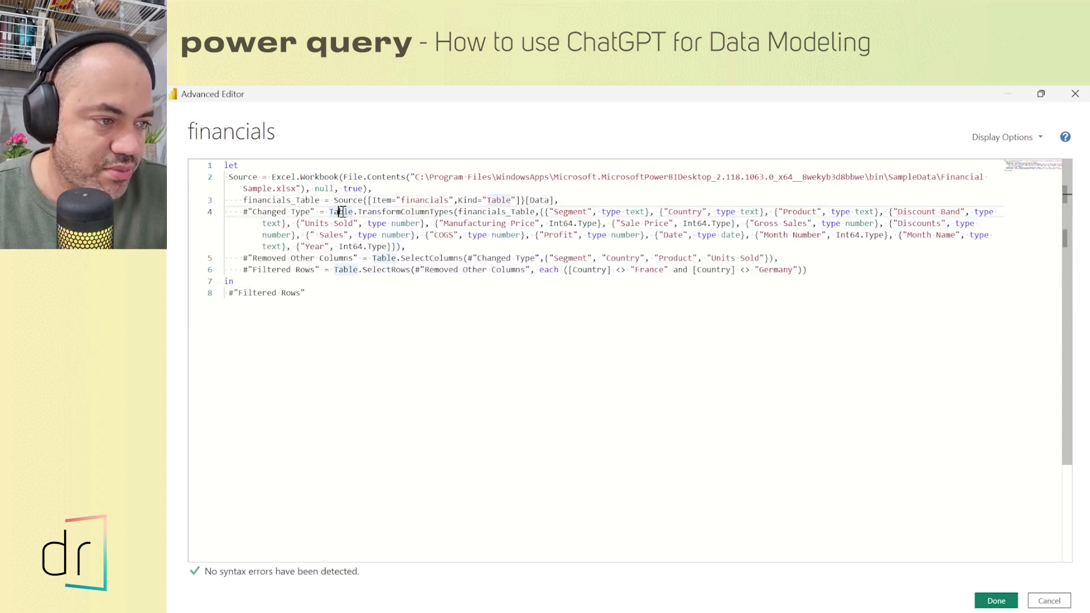
left_click(439, 211)
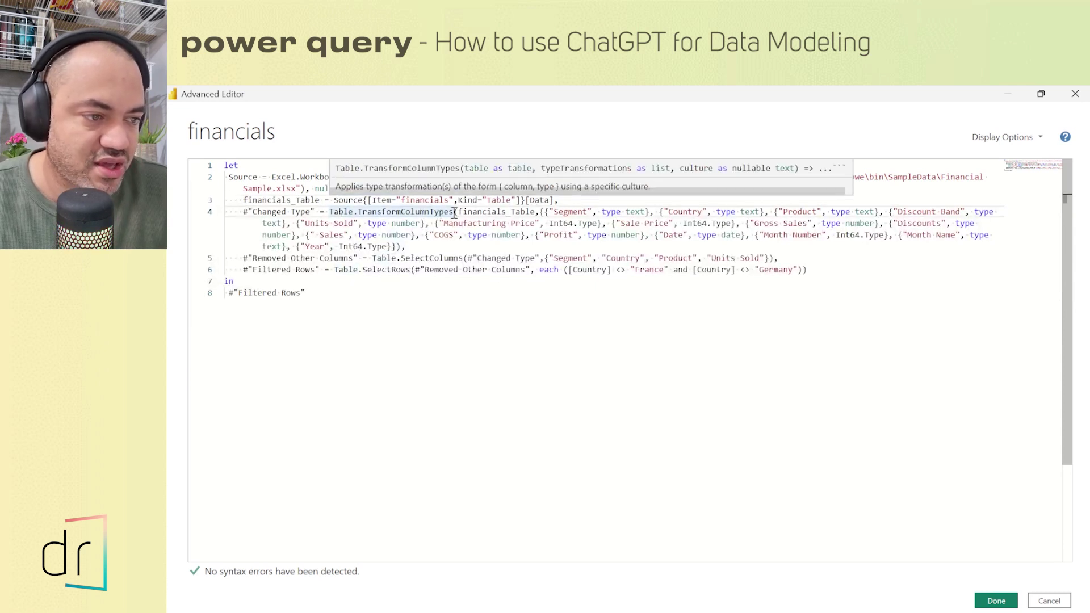
Examine the column and data type pairs in the Advanced Editor's Changed Type line, from Segment and Country through Units Sold to Date
left_click(562, 212)
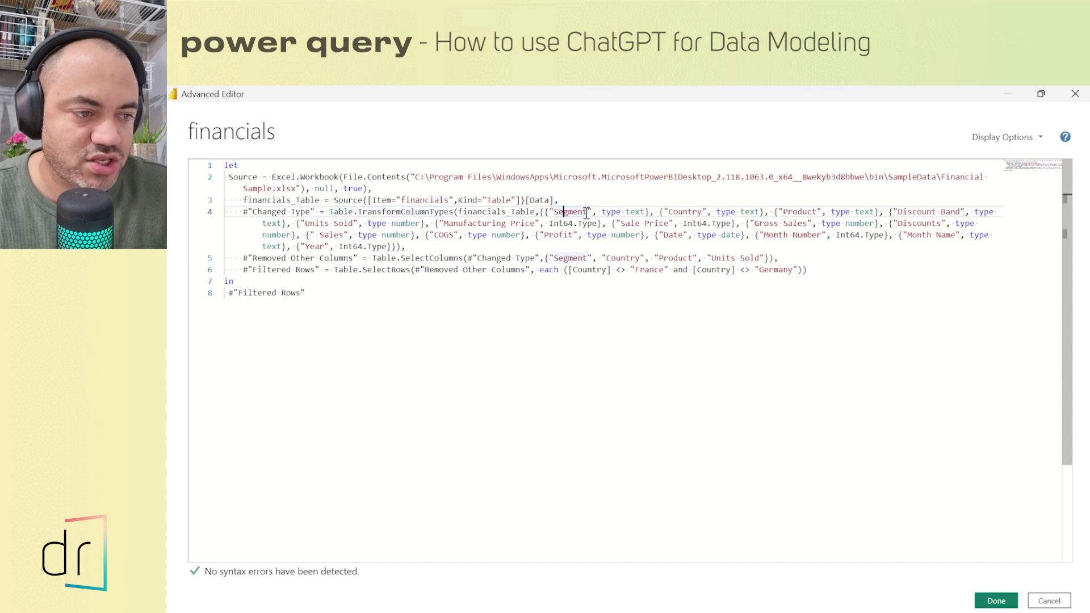
left_click(673, 213)
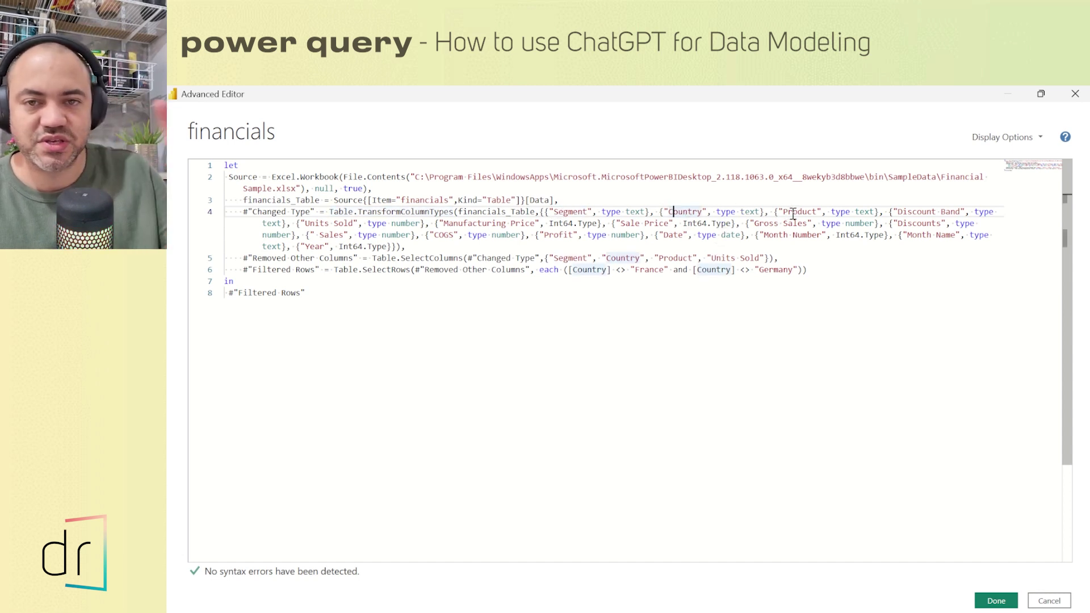
left_click(571, 211)
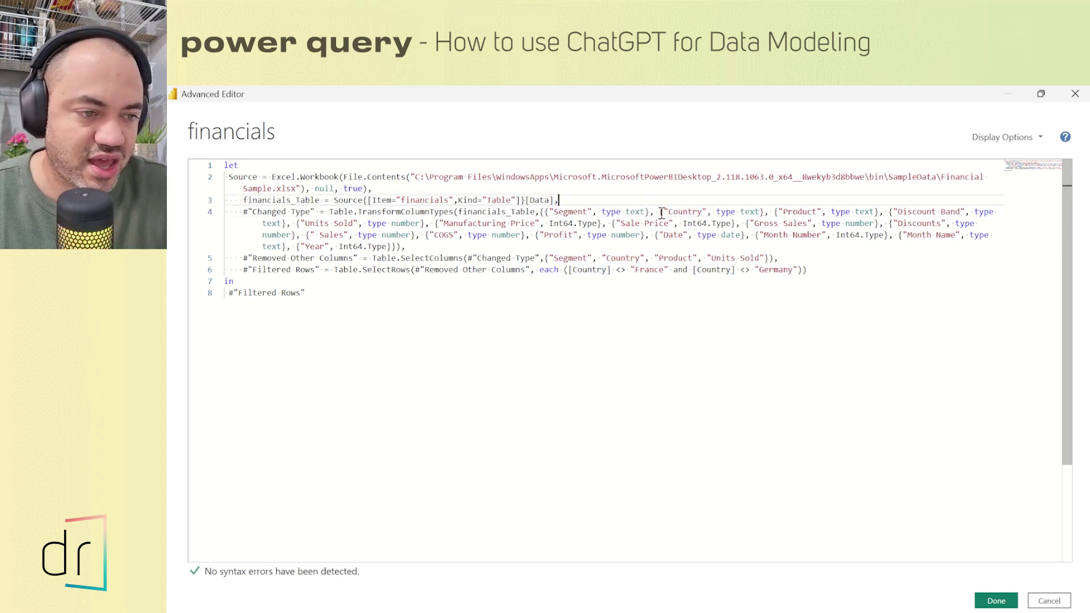
left_click(684, 211)
left_click(756, 211)
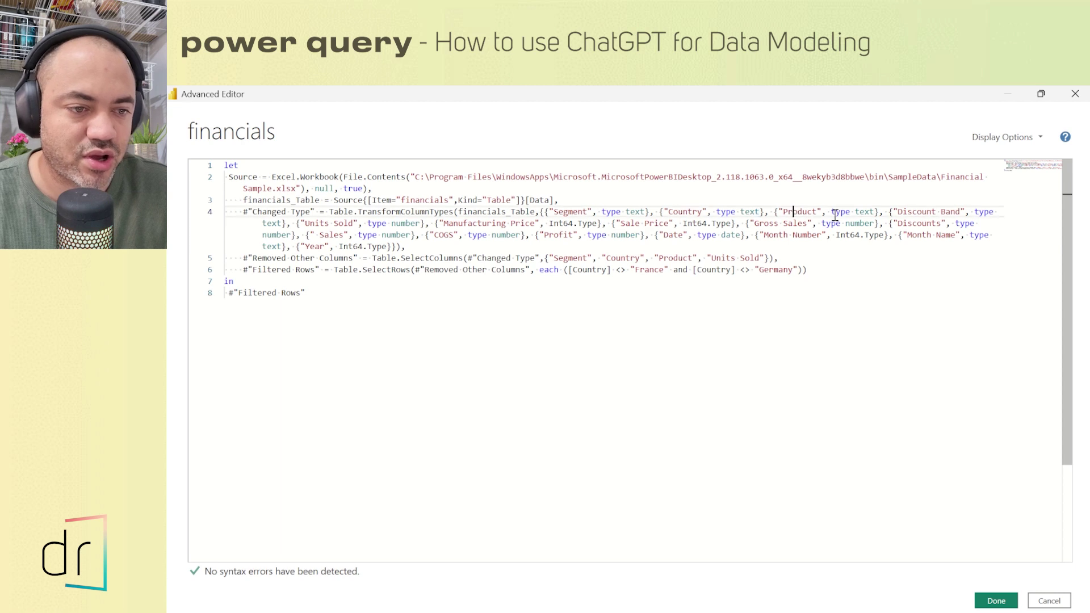
left_click(924, 213)
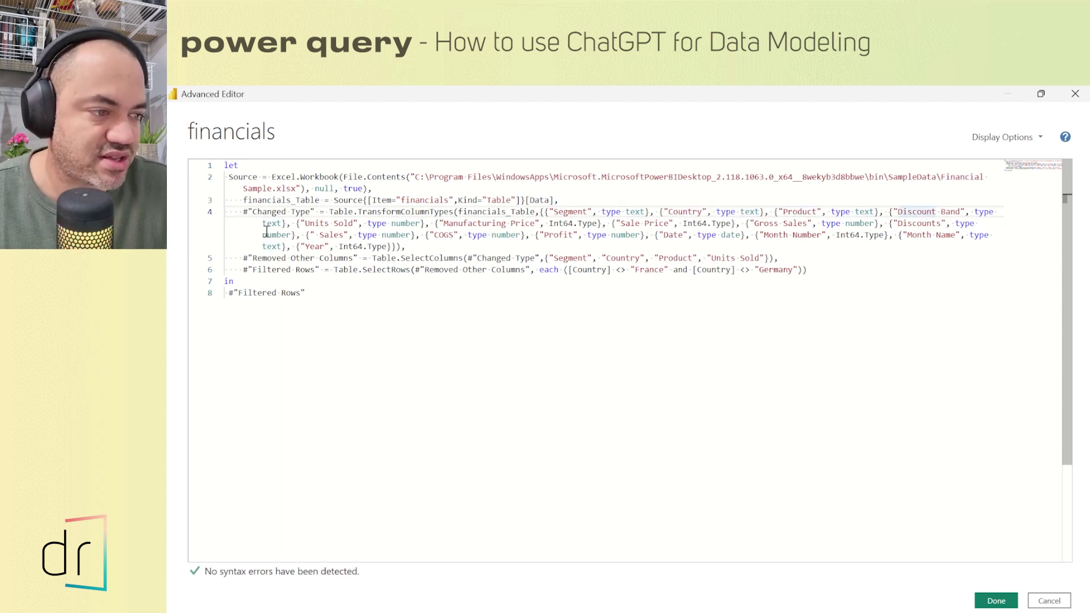
left_click(396, 223)
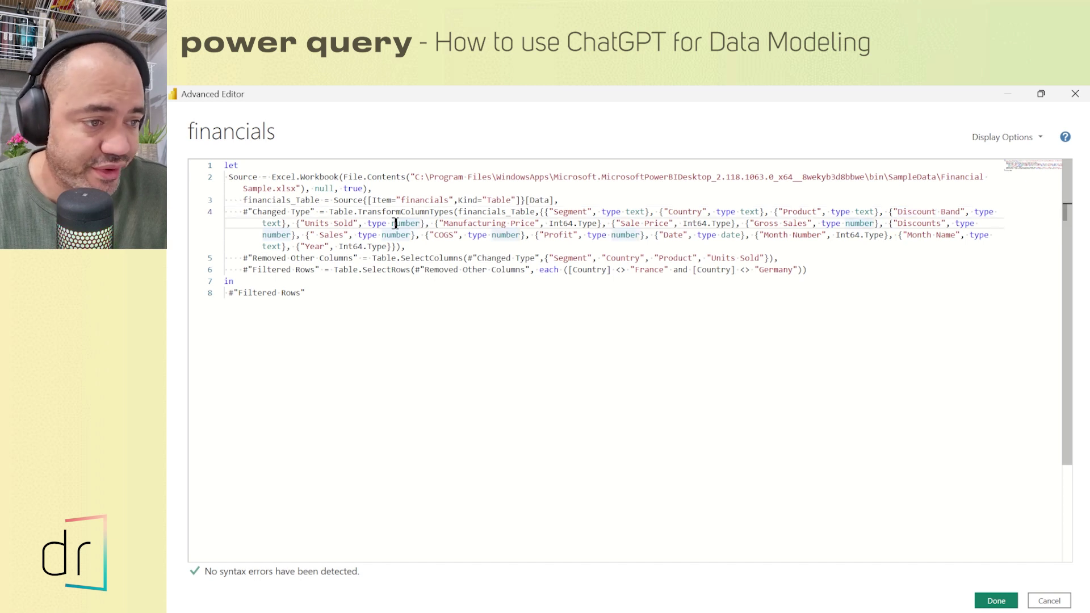
left_click(673, 235)
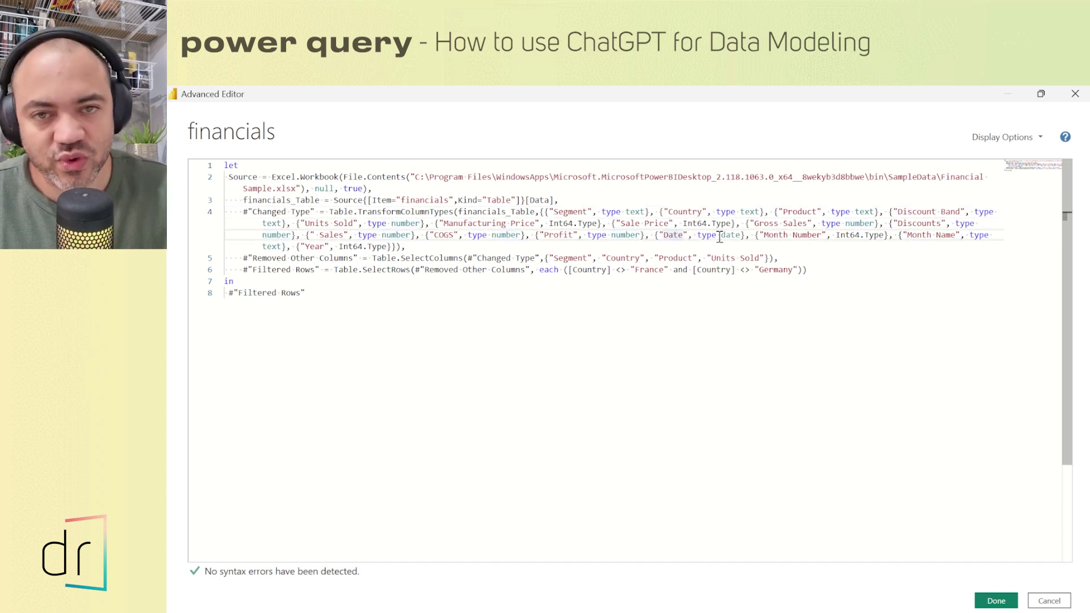
Review the columns and data types that ChatGPT lists under its third explanation point, from Segment to Year
key("alt+Tab")
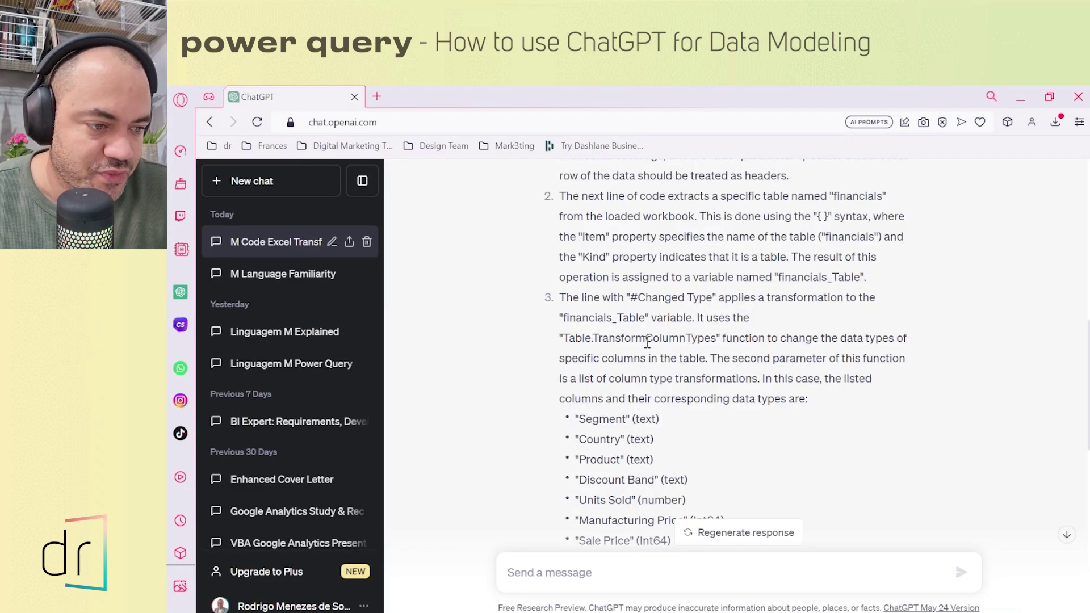
scroll(644, 338, "down", 3)
scroll(606, 311, "up", 3)
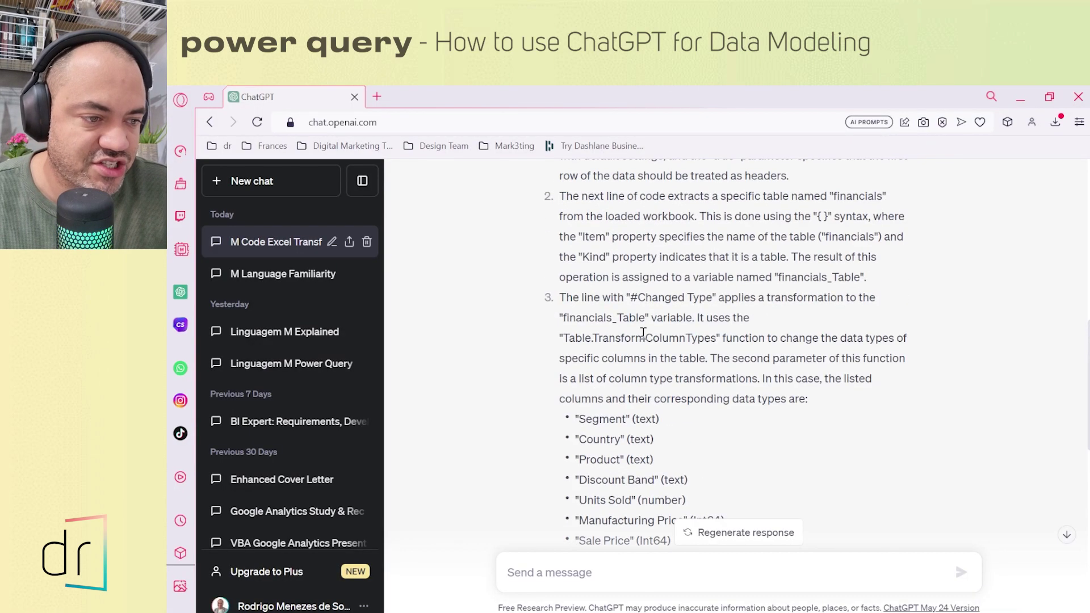
scroll(601, 255, "down", 1)
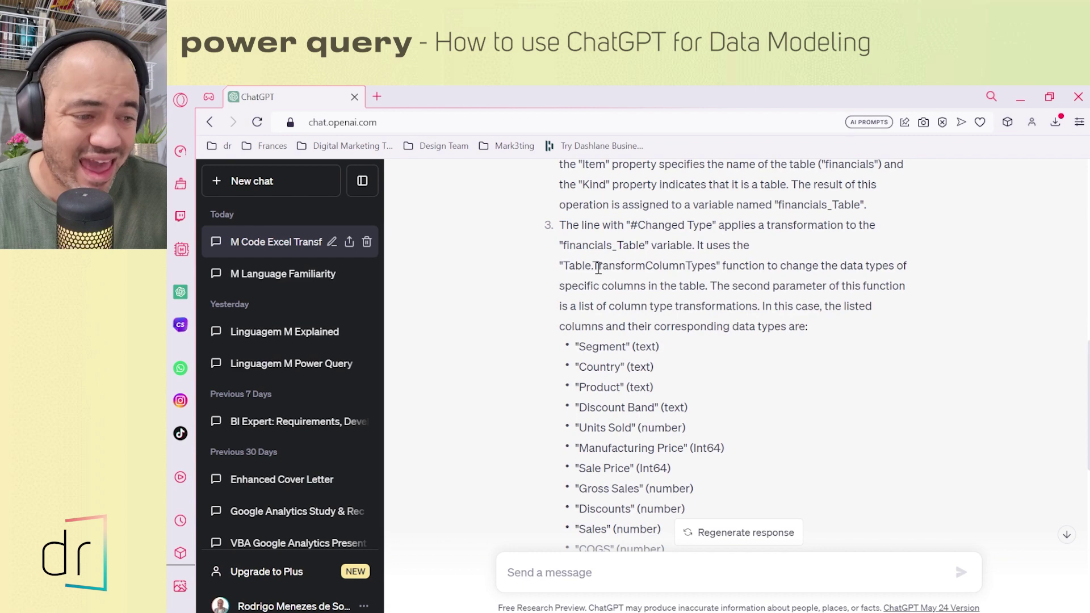
scroll(599, 272, "down", 3)
scroll(600, 277, "up", 3)
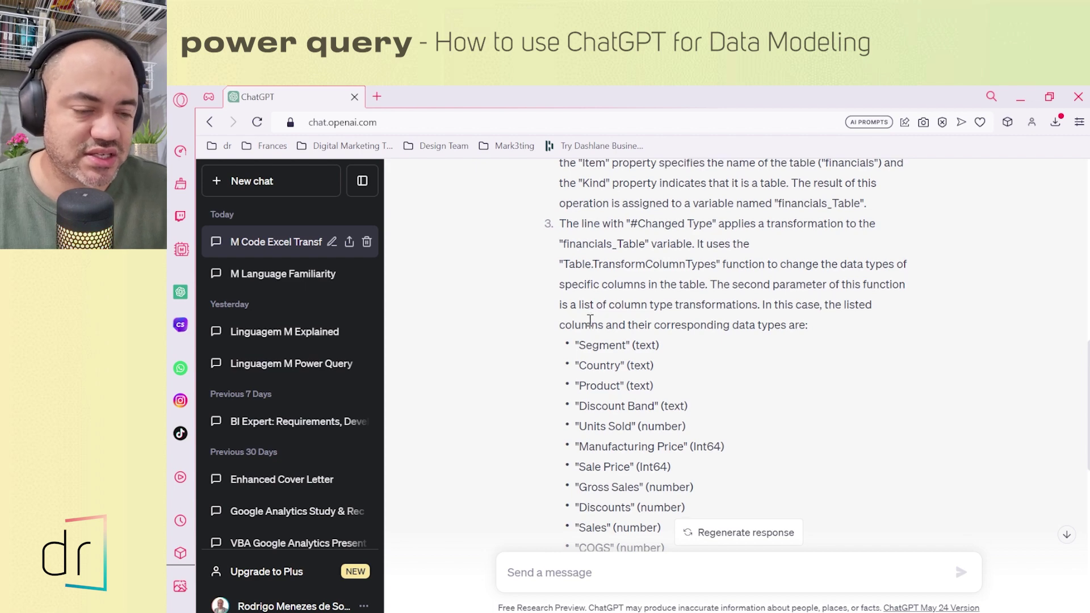
scroll(590, 321, "down", 3)
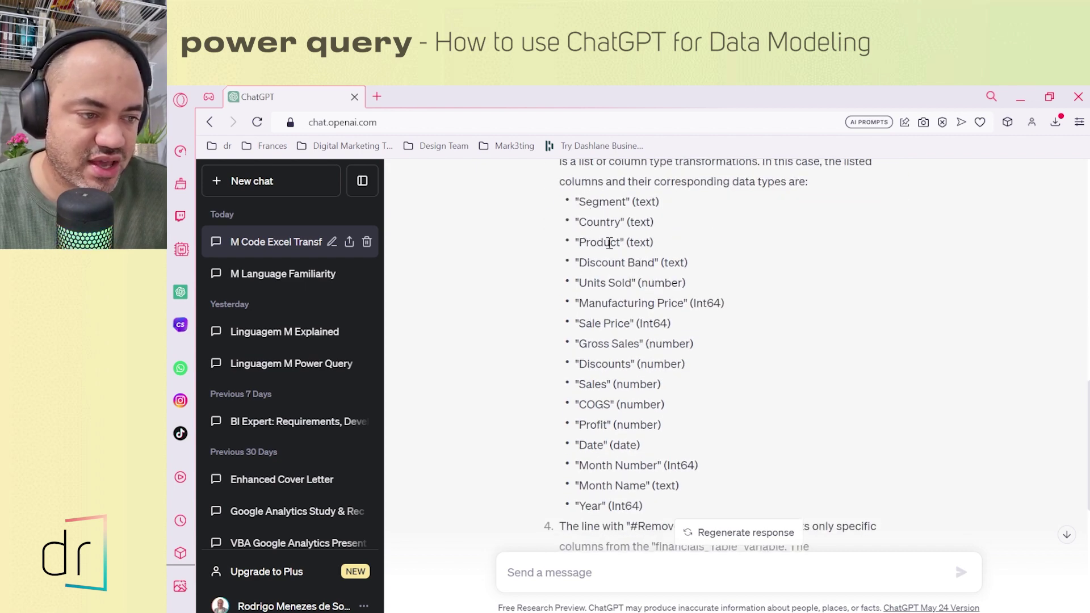
scroll(624, 377, "down", 3)
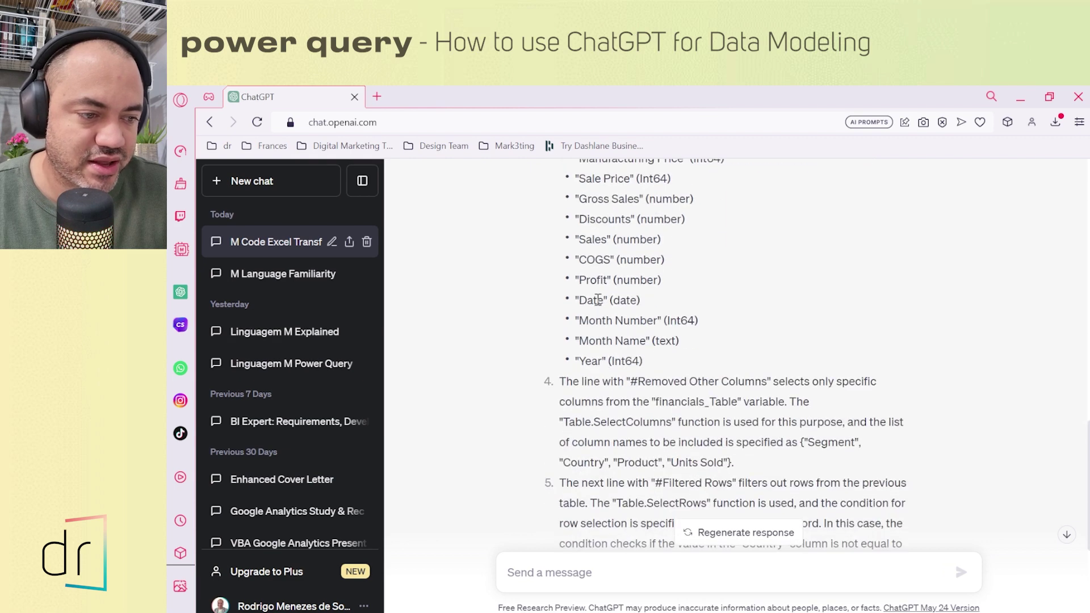
scroll(621, 355, "up", 3)
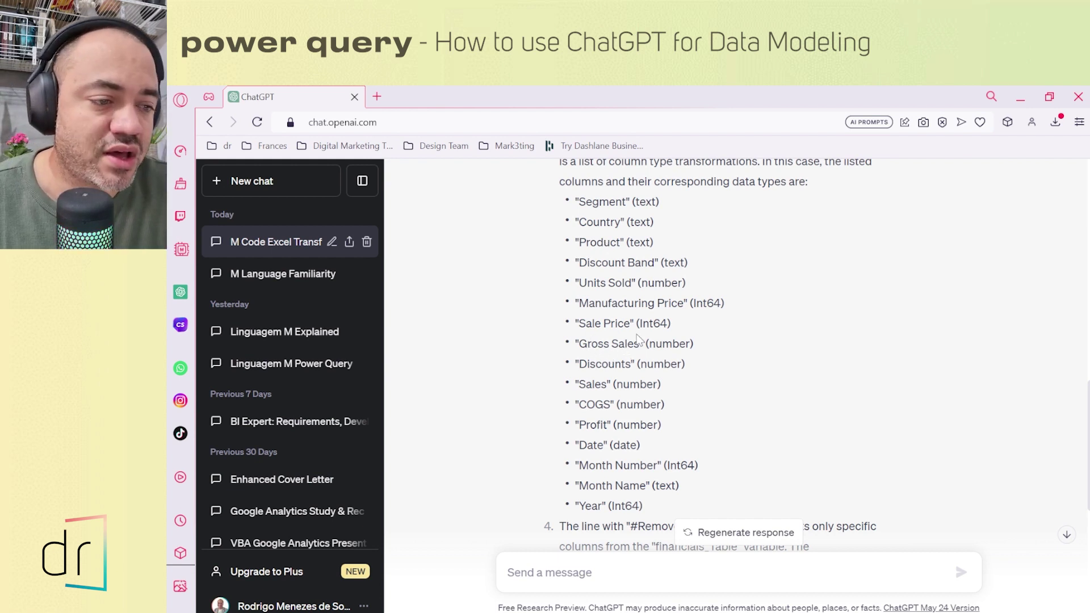
Read ChatGPT's fourth explanation point on Removed Other Columns and find the Table.SelectColumns function in the Advanced Editor
scroll(633, 355, "down", 1)
scroll(634, 356, "down", 5)
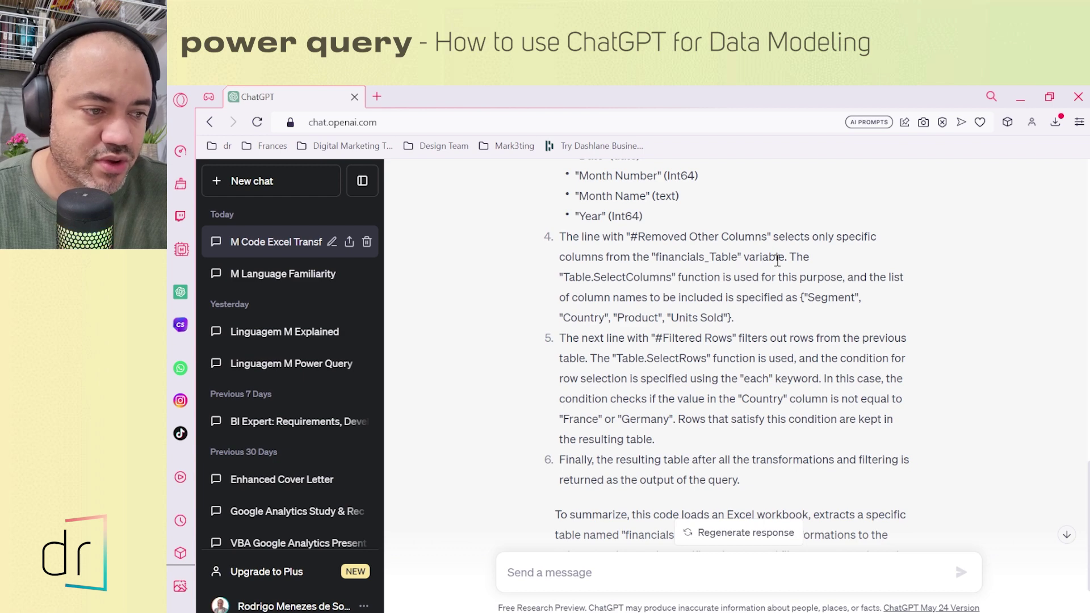
key("alt+Tab")
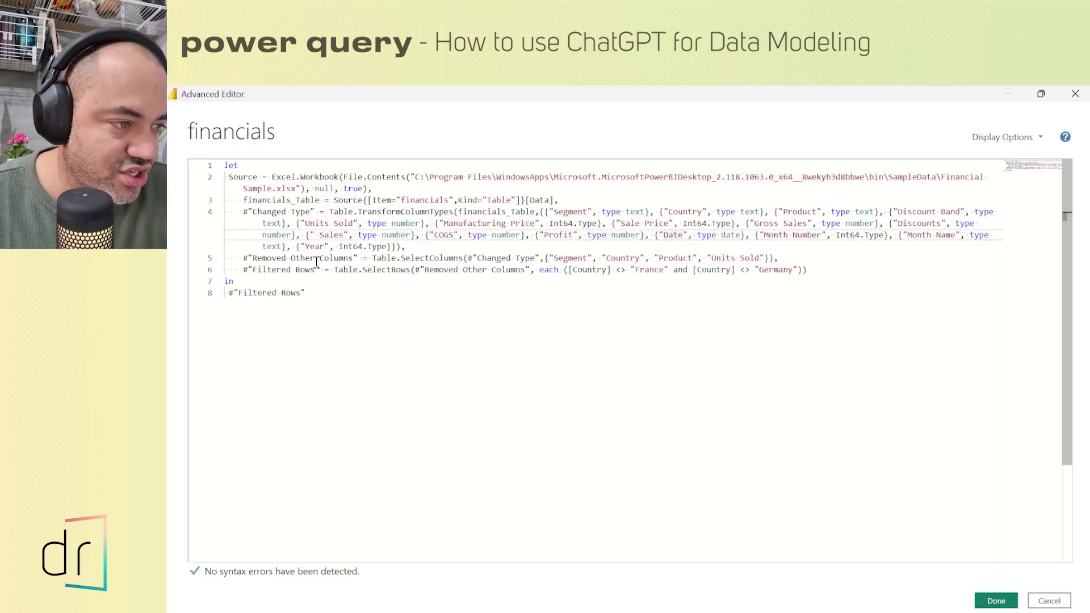
left_click_drag(373, 258, 464, 258)
key("alt+Tab")
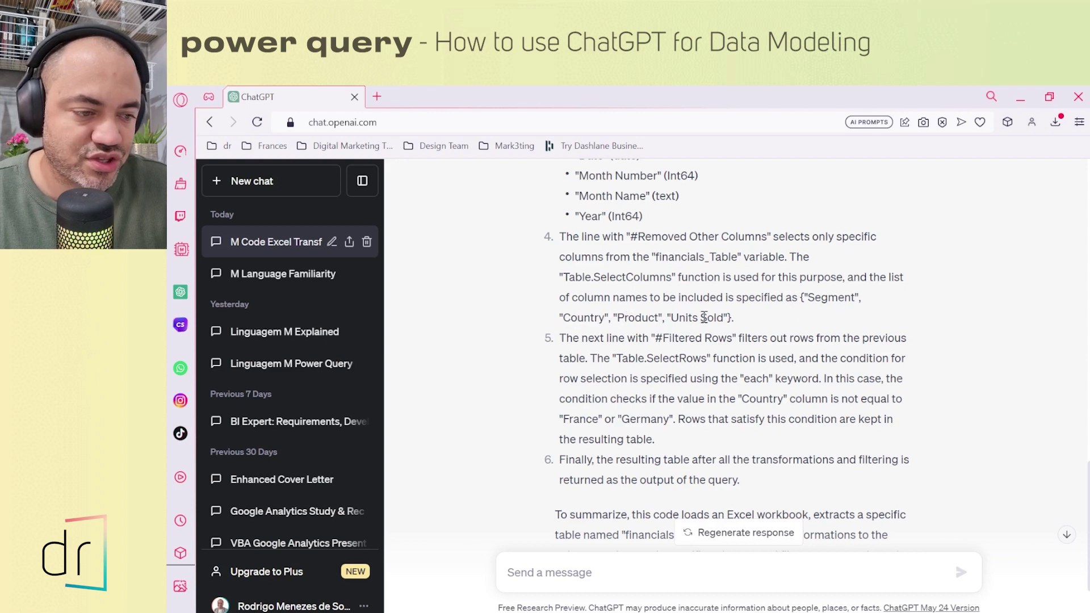
Examine the Removed Other Columns line in the Advanced Editor, highlighting Table.SelectColumns and checking Segment, Country, Product and Units Sold
key("alt+Tab")
left_click(474, 259)
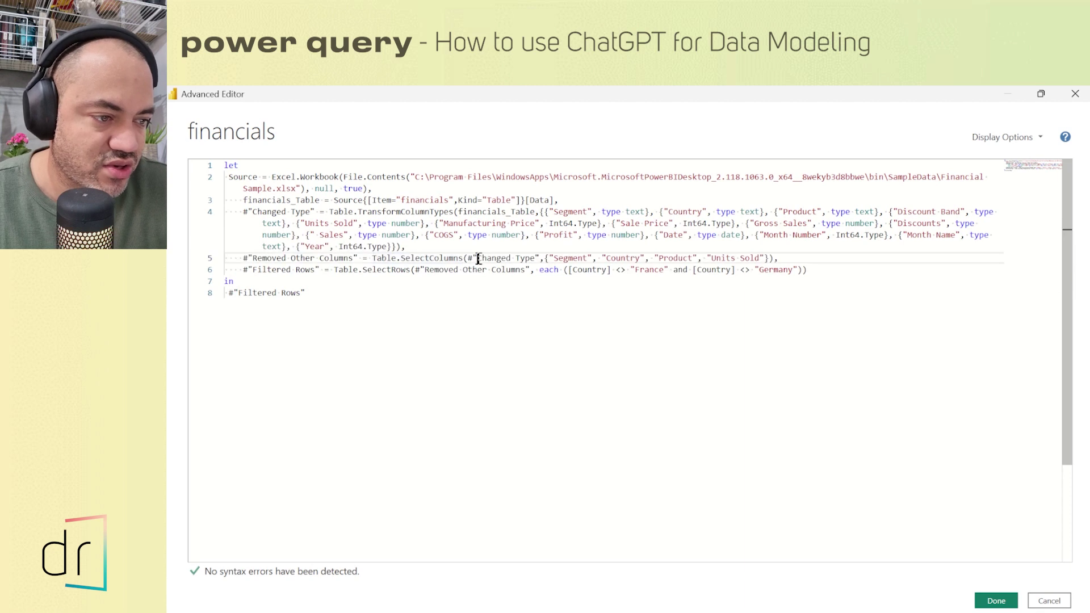
left_click_drag(376, 258, 464, 259)
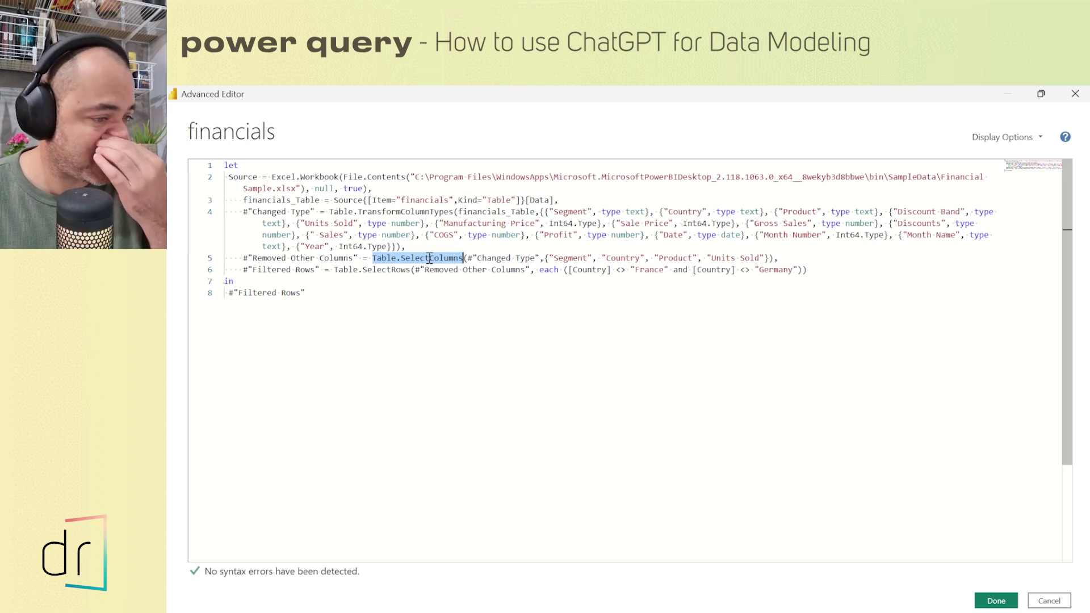
left_click(574, 258)
left_click(607, 258)
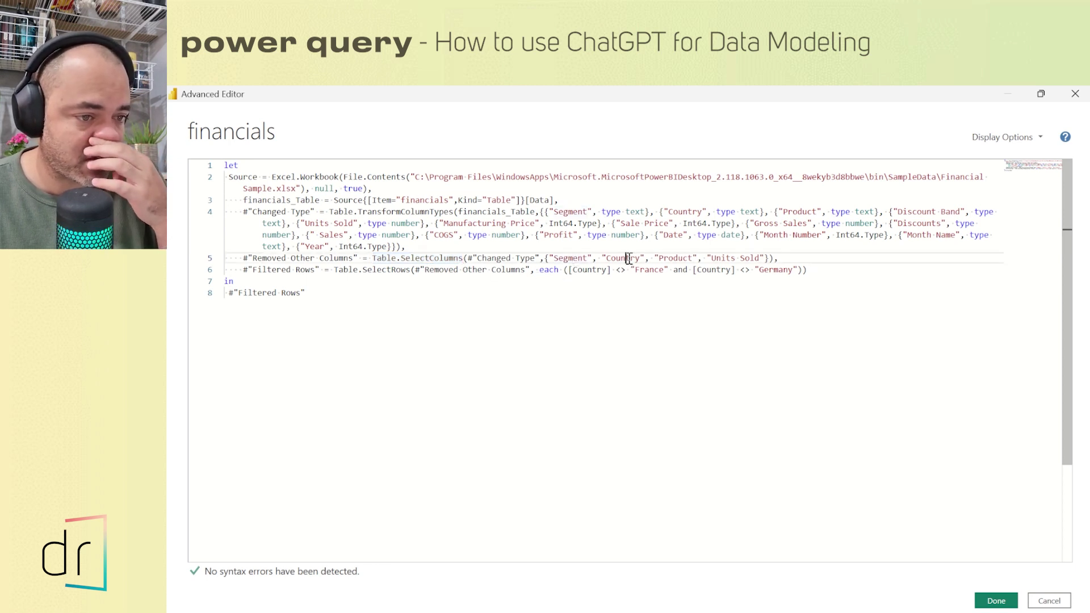
left_click(667, 258)
left_click(732, 258)
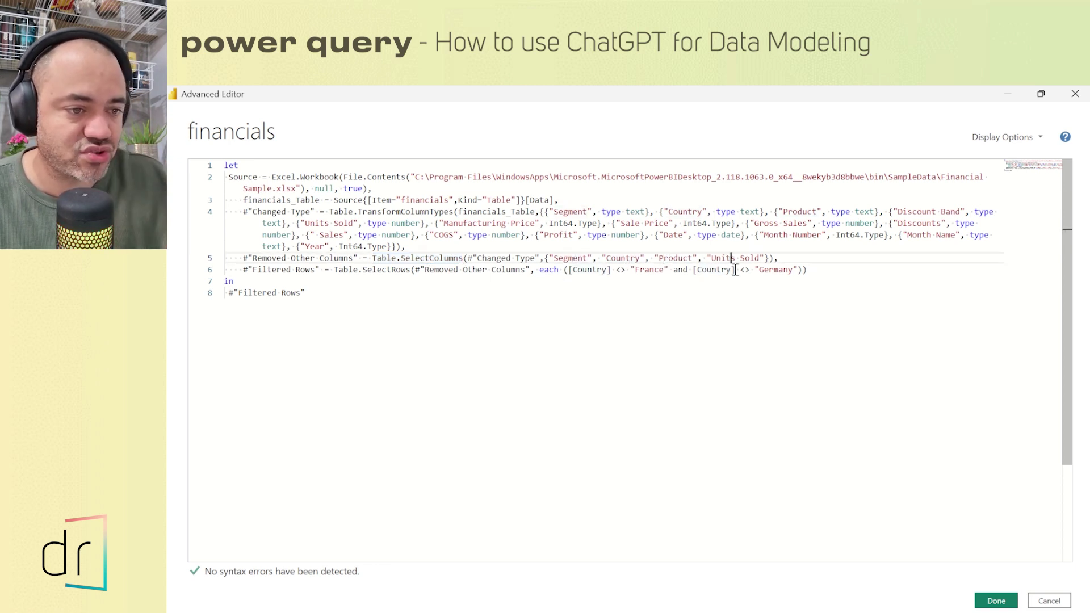
Highlight the list of included column names in ChatGPT's fourth explanation point to match it with the code
key("alt+Tab")
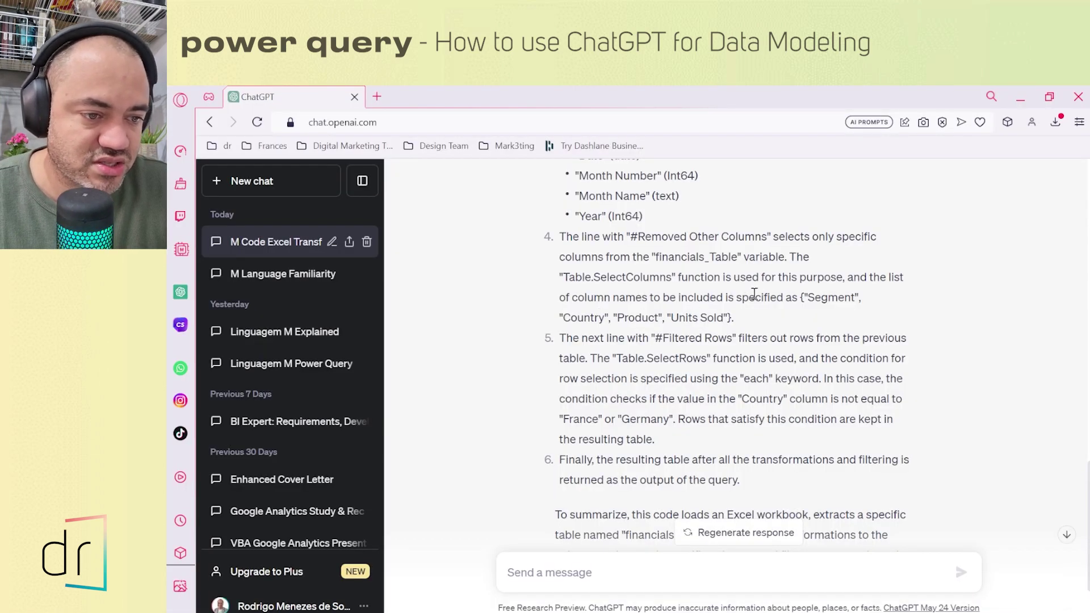
mouse_move(797, 295)
left_mouse_down()
mouse_move(818, 298)
mouse_move(749, 316)
mouse_move(797, 295)
left_mouse_up()
left_click(761, 320)
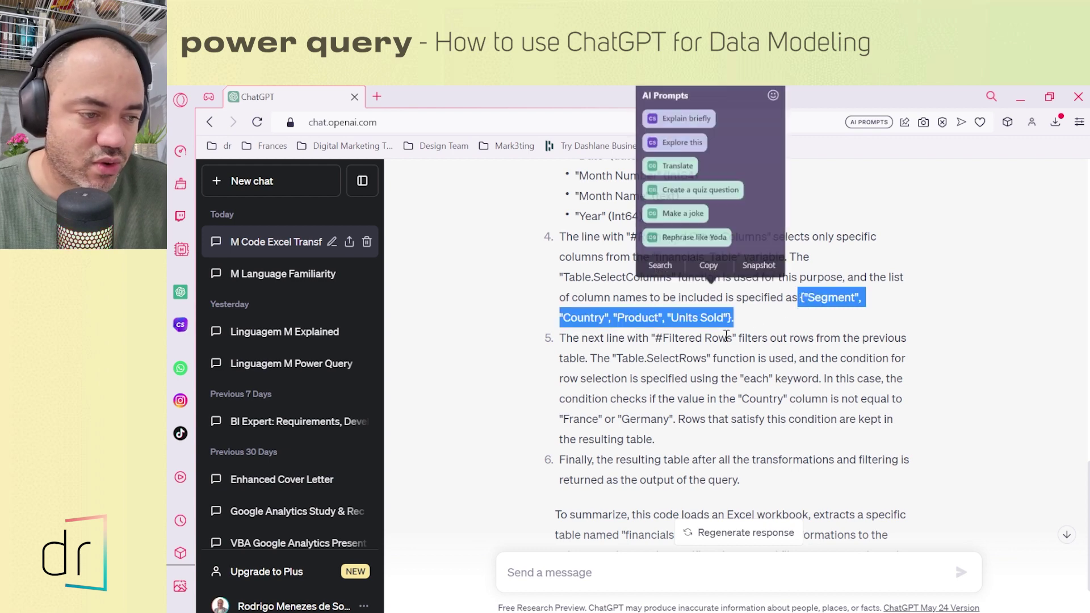
left_click(619, 340)
Read ChatGPT's fifth explanation point on Filtered Rows, covering Table.SelectRows and the France and Germany condition, and return to the Advanced Editor
scroll(623, 352, "down", 1)
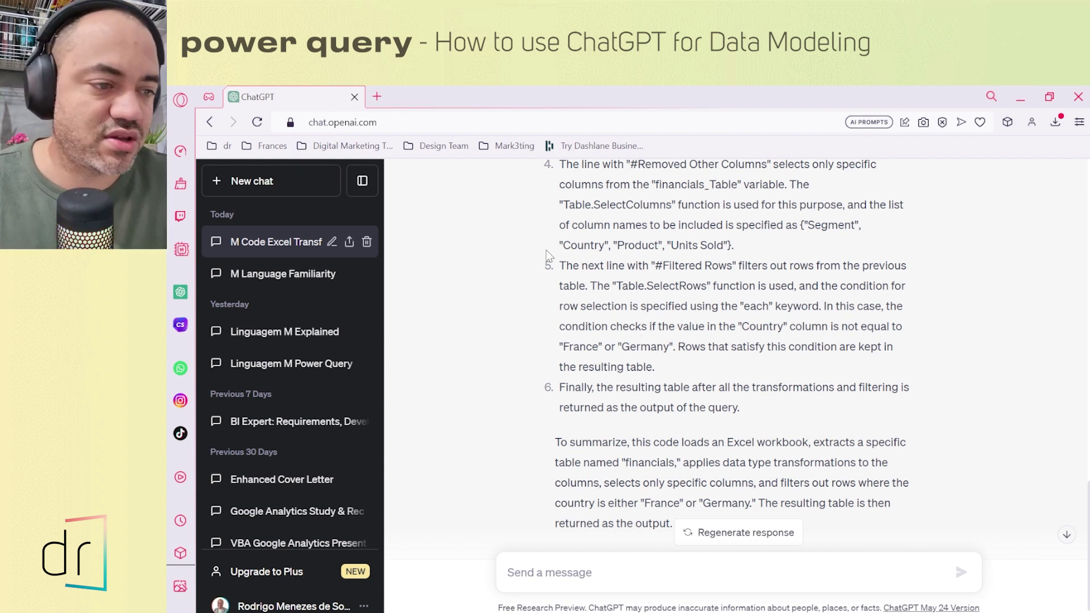
scroll(669, 312, "up", 1)
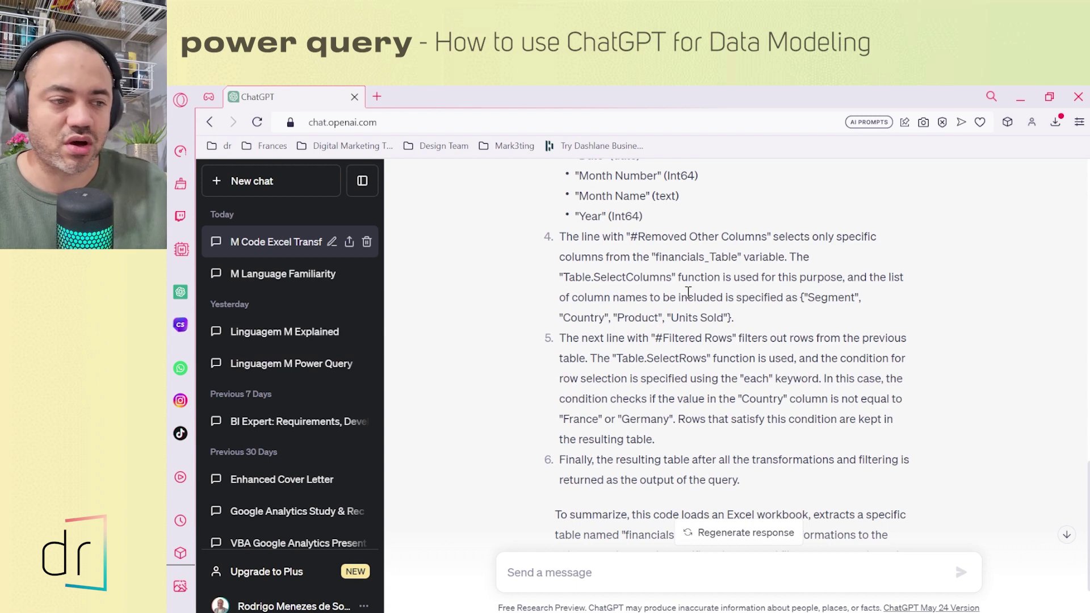
scroll(710, 305, "down", 1)
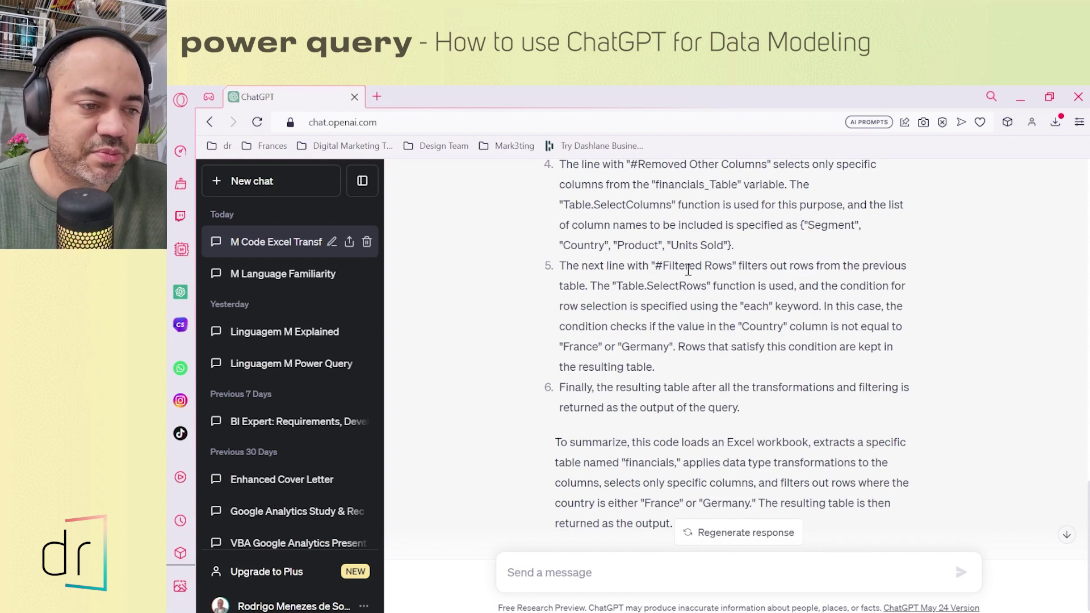
left_click_drag(691, 265, 786, 266)
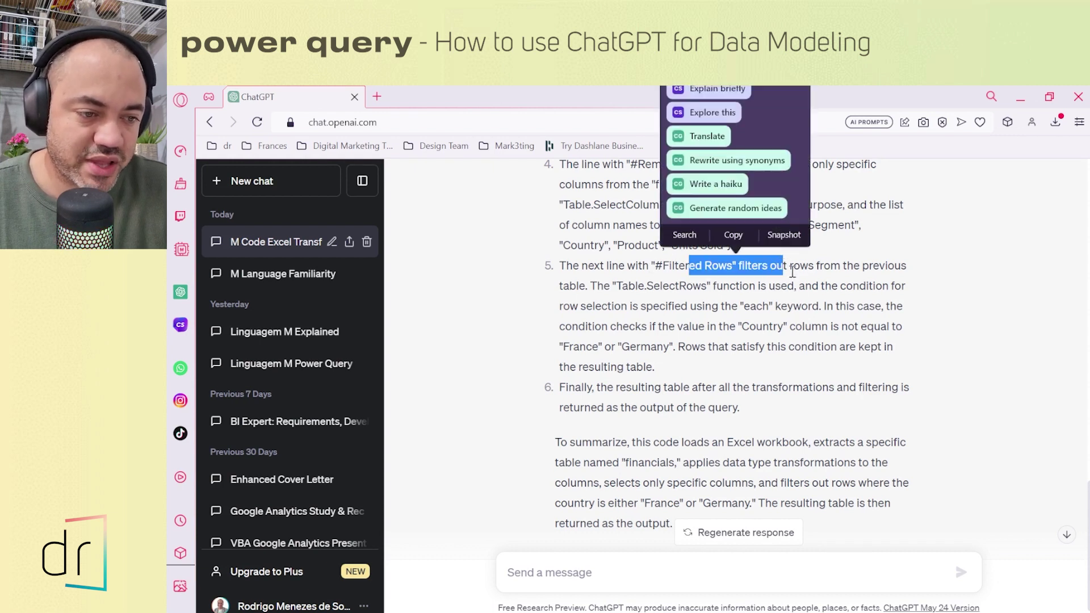
left_click(783, 281)
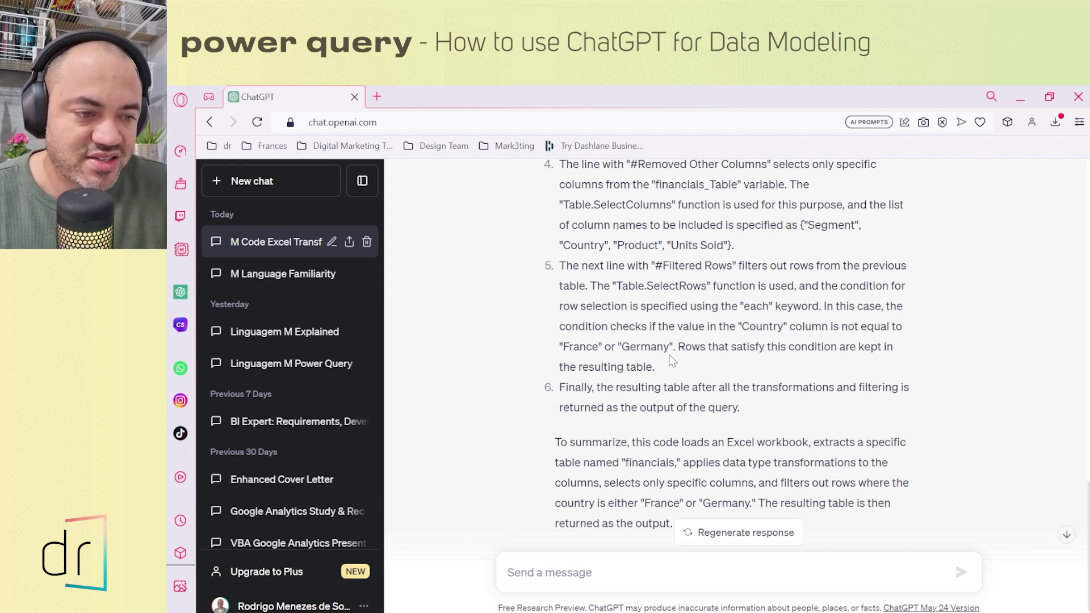
left_click_drag(673, 347, 642, 338)
left_click(651, 341)
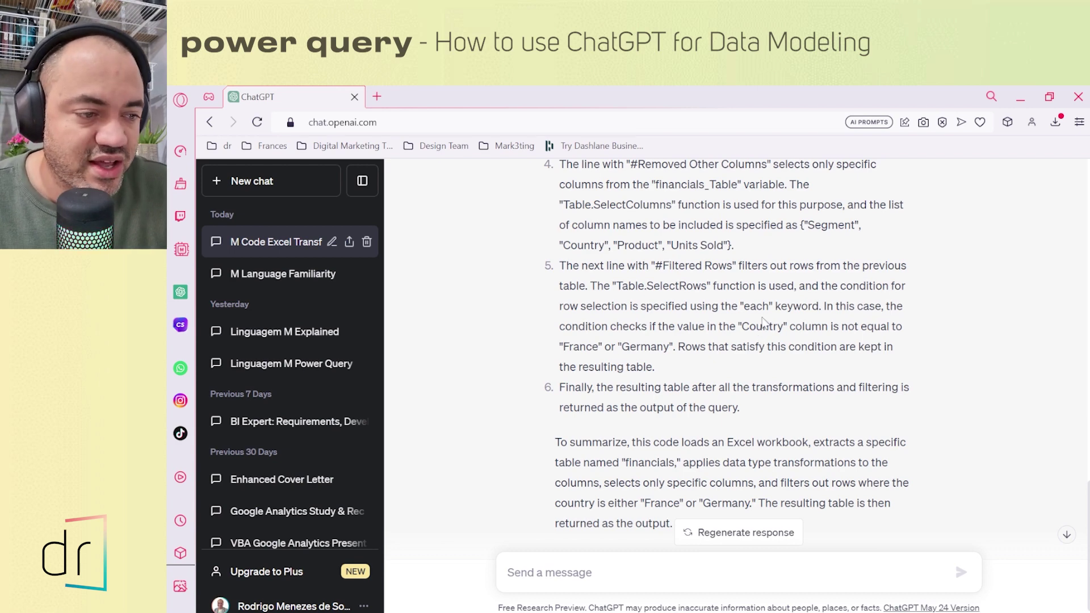
key("alt+Tab")
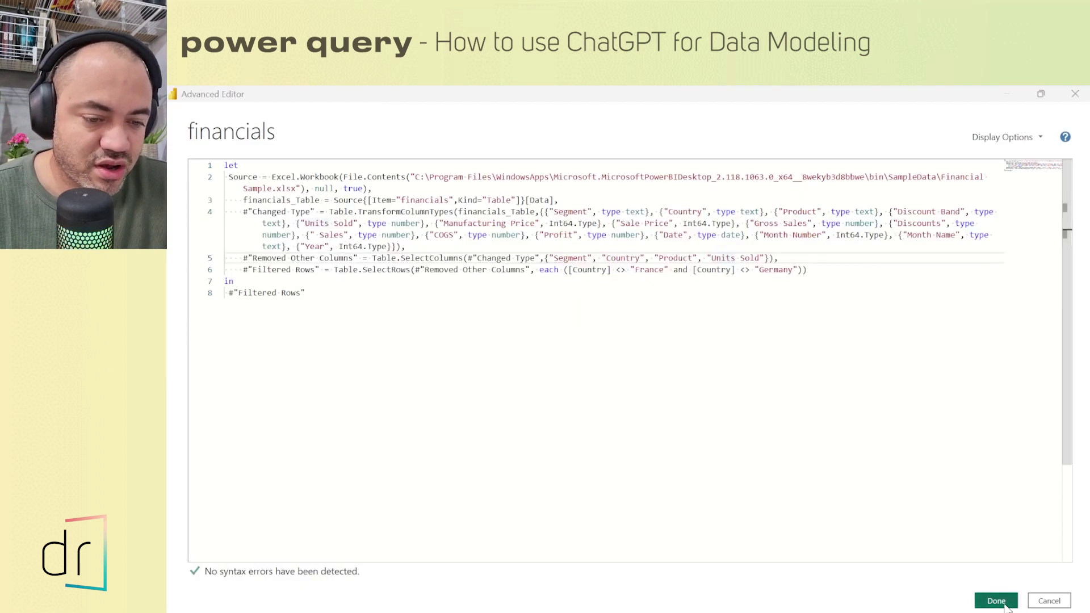
Close the Advanced Editor and inspect the Country column's filter list in the financials table, checking France and Germany
left_click(996, 600)
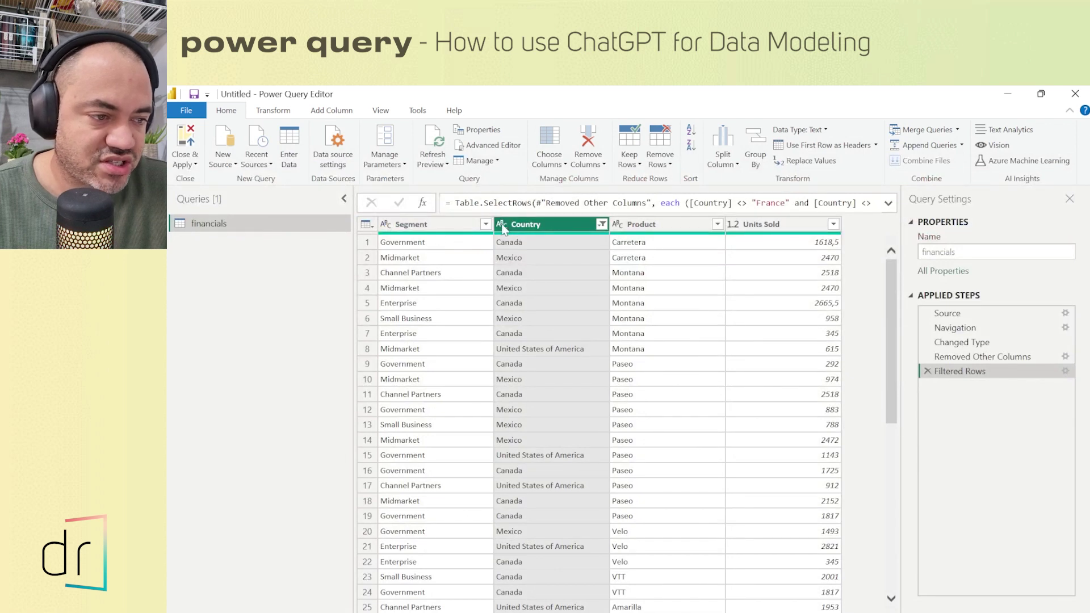
left_click(601, 224)
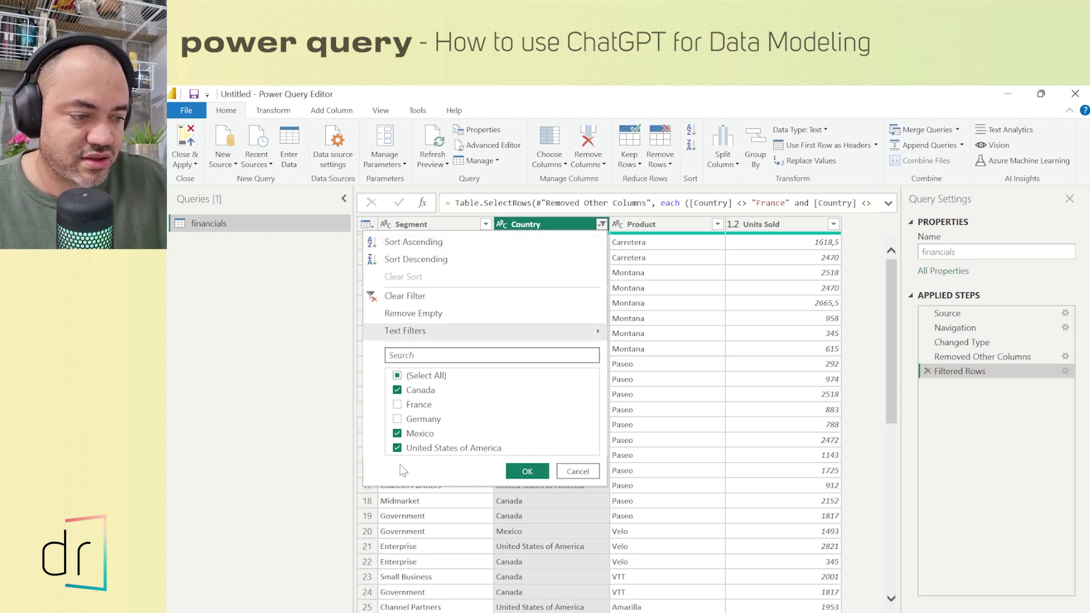
left_click(528, 472)
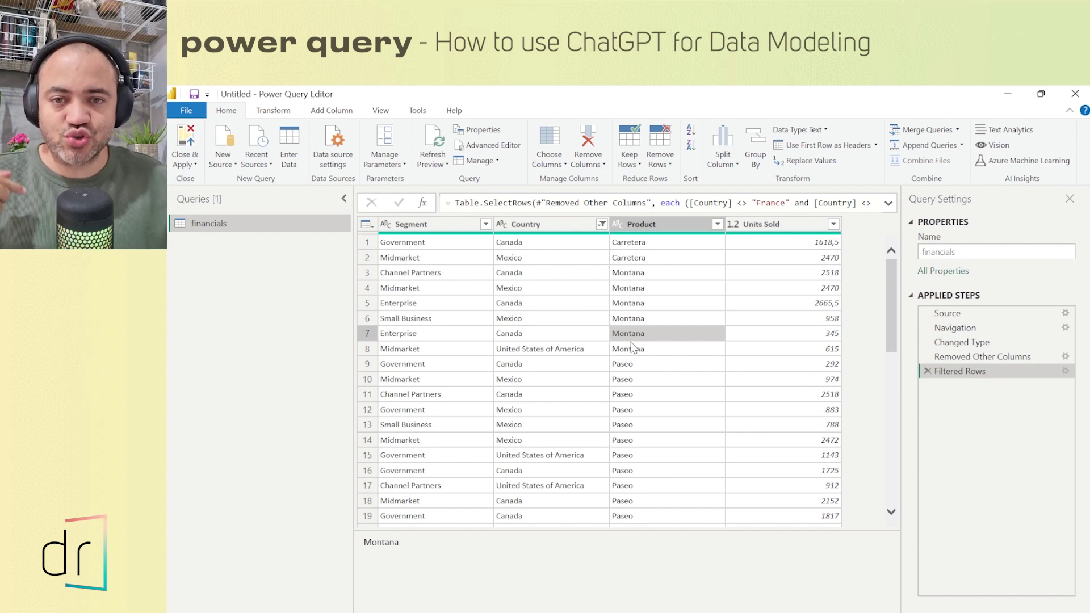
left_click(601, 224)
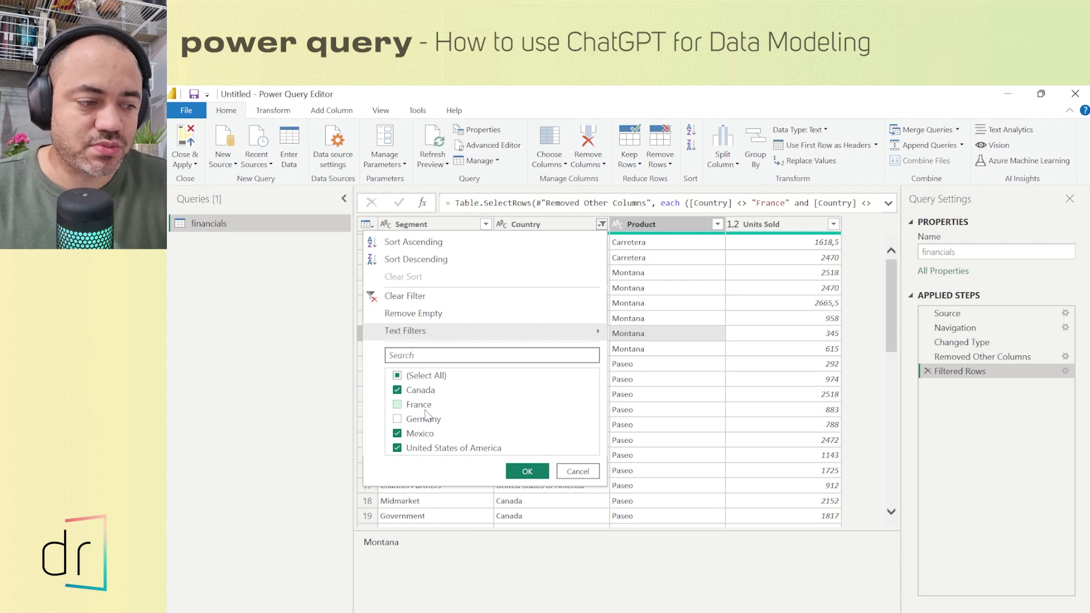
left_click(569, 474)
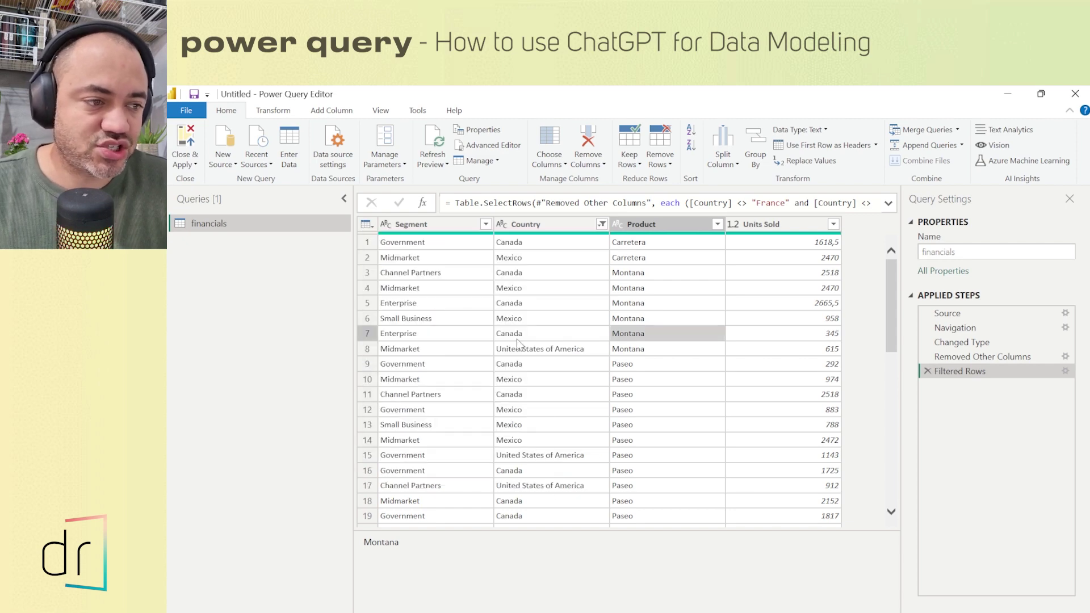
Reopen the Advanced Editor and examine the Filtered Rows line, checking the <> operator, "Germany" and the Removed Other Columns reference
left_click(487, 146)
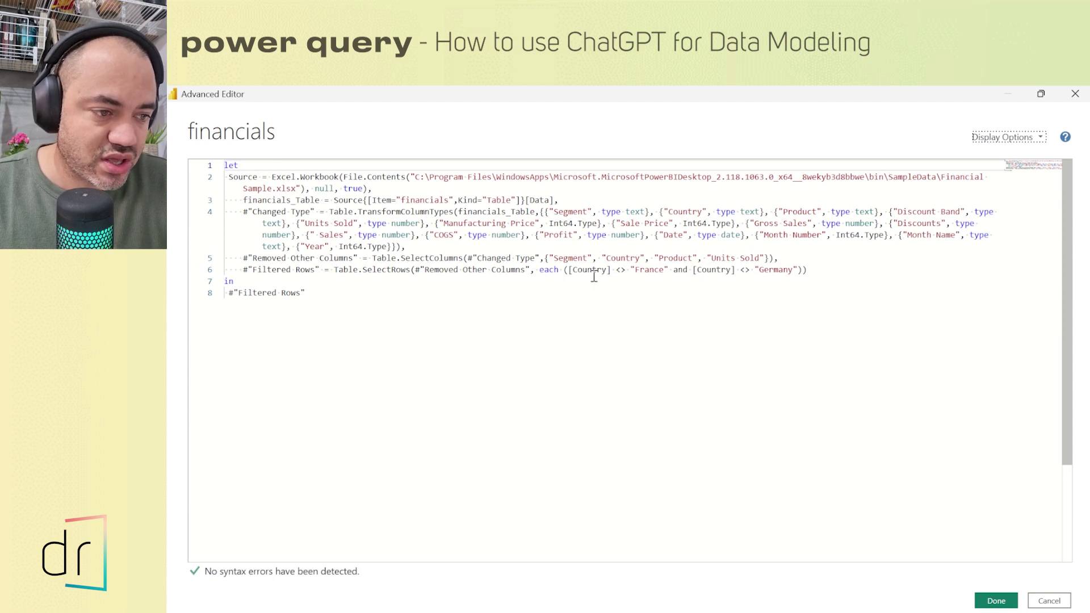
left_click(637, 273)
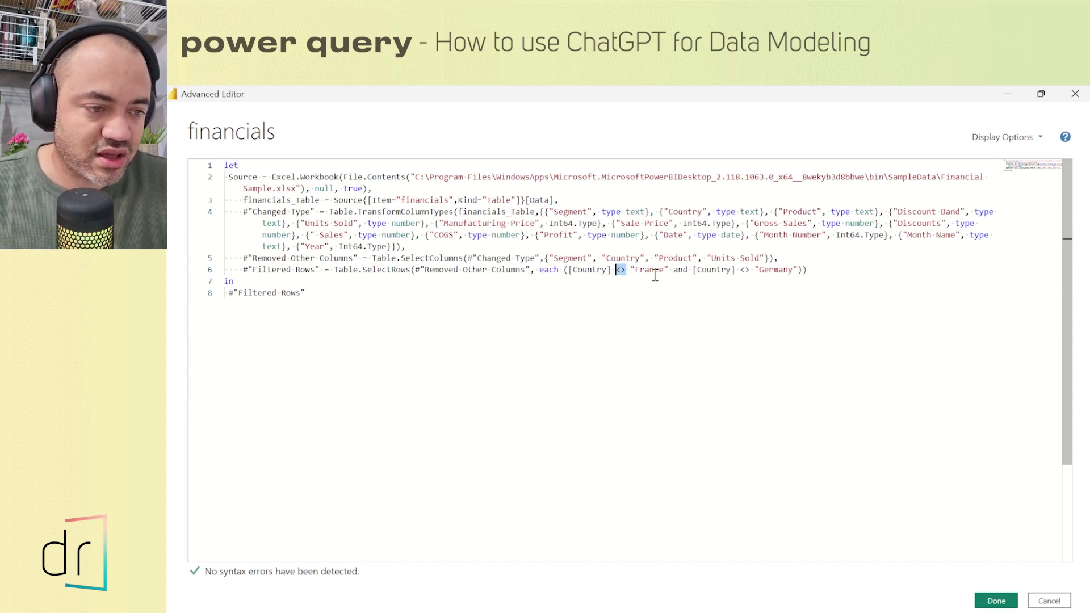
left_click(772, 271)
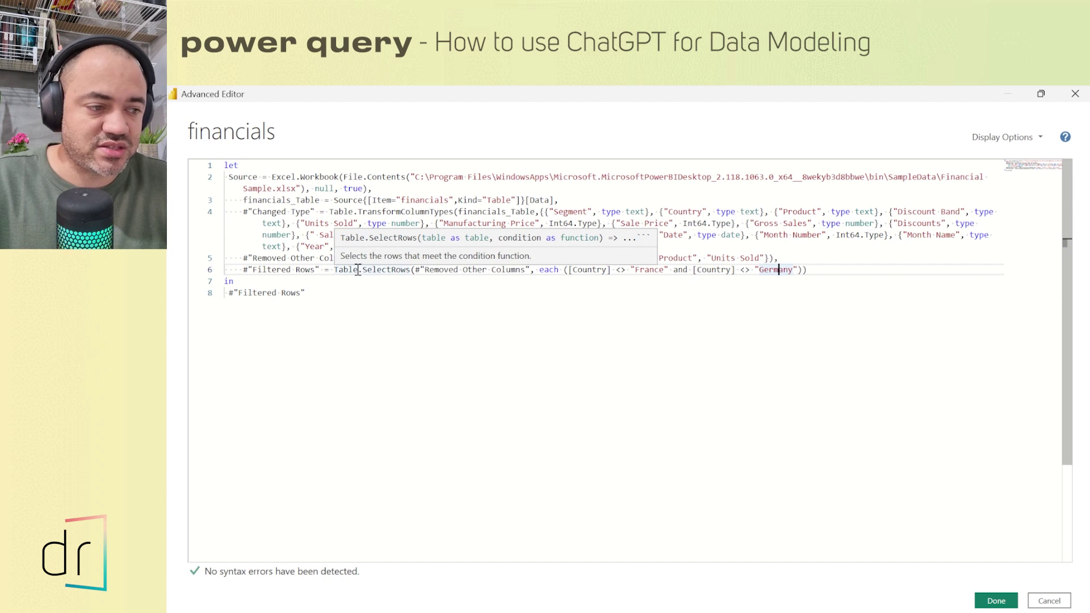
left_click(444, 271)
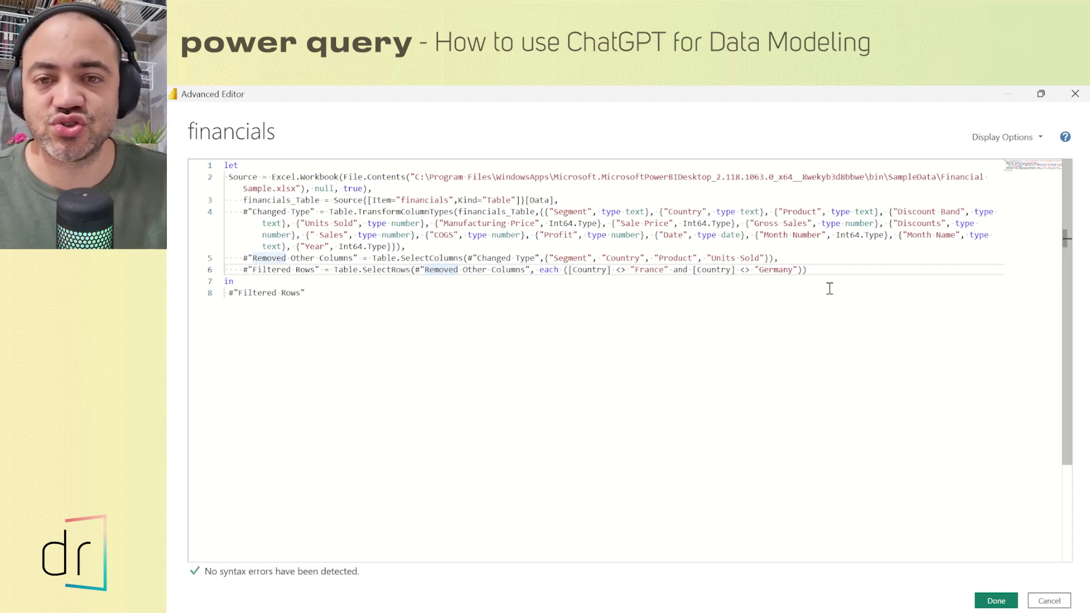
Switch to ChatGPT and read the fifth and sixth explanation points on Filtered Rows and the query's returned output
key("alt+Tab")
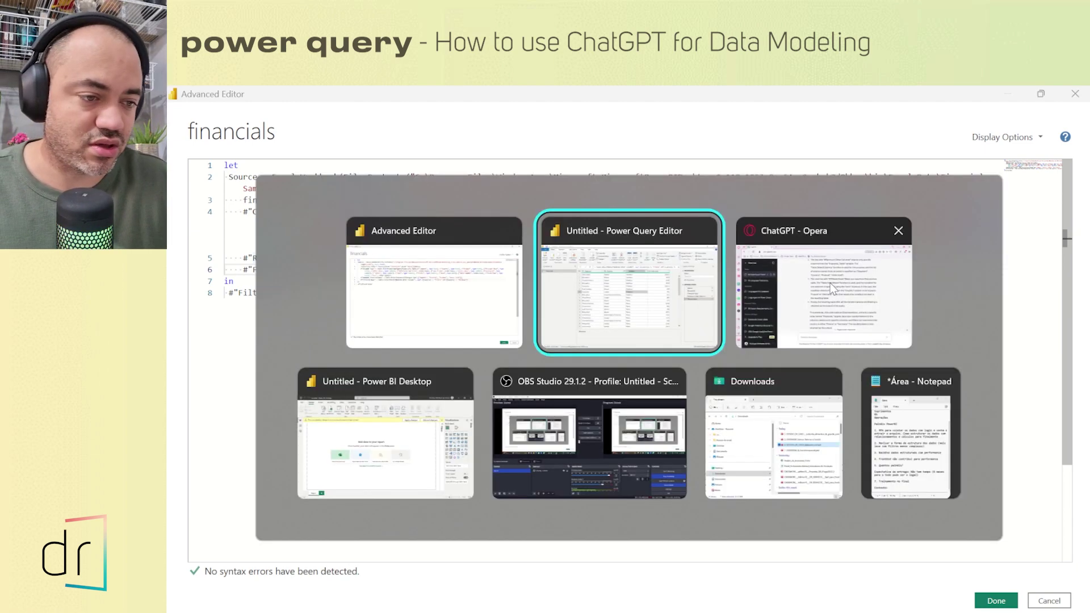
key("alt+Tab")
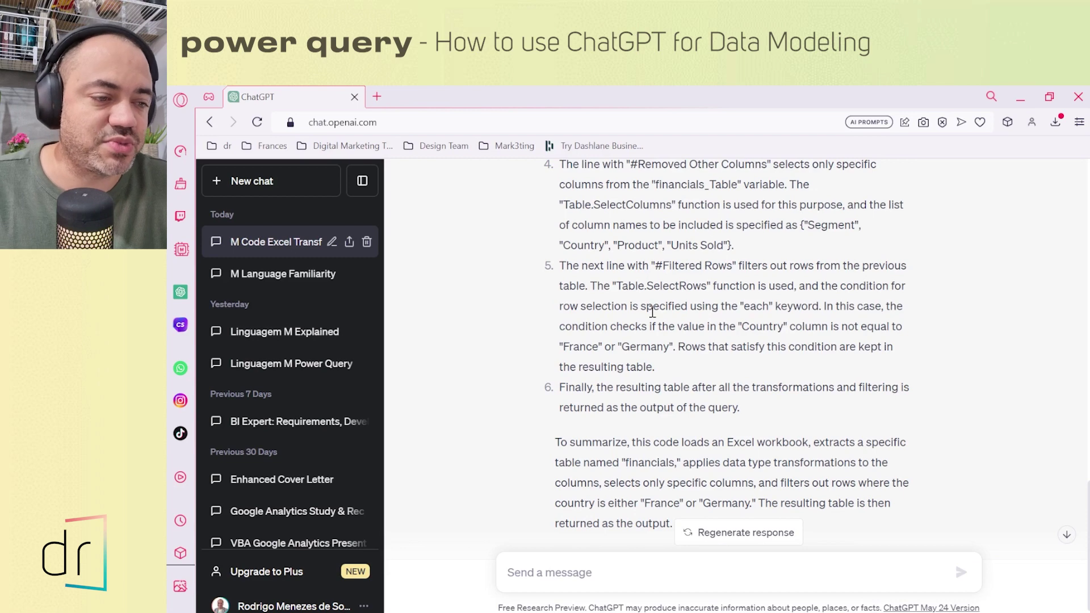
scroll(654, 307, "up", 1)
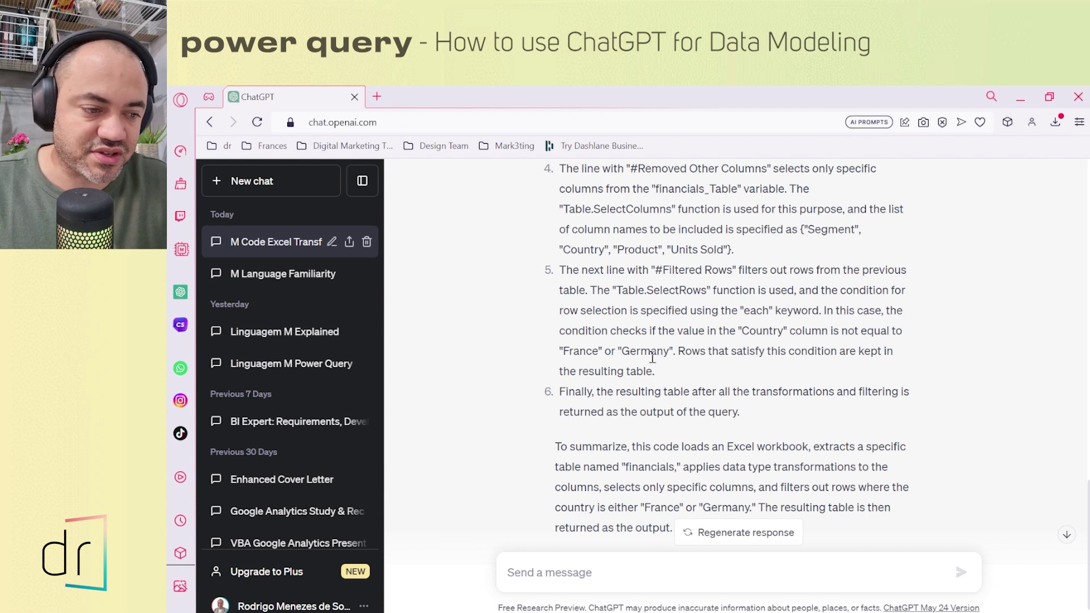
scroll(653, 358, "down", 2)
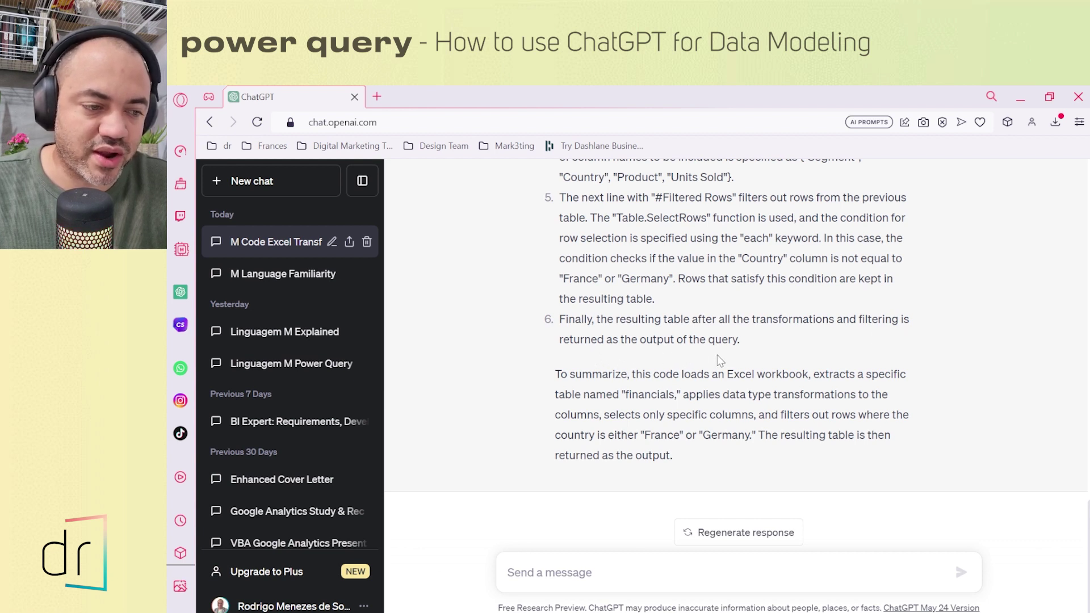
Review ChatGPT's numbered explanation from the Source declaration through the Changed Type column list to the final output
scroll(570, 353, "up", 6)
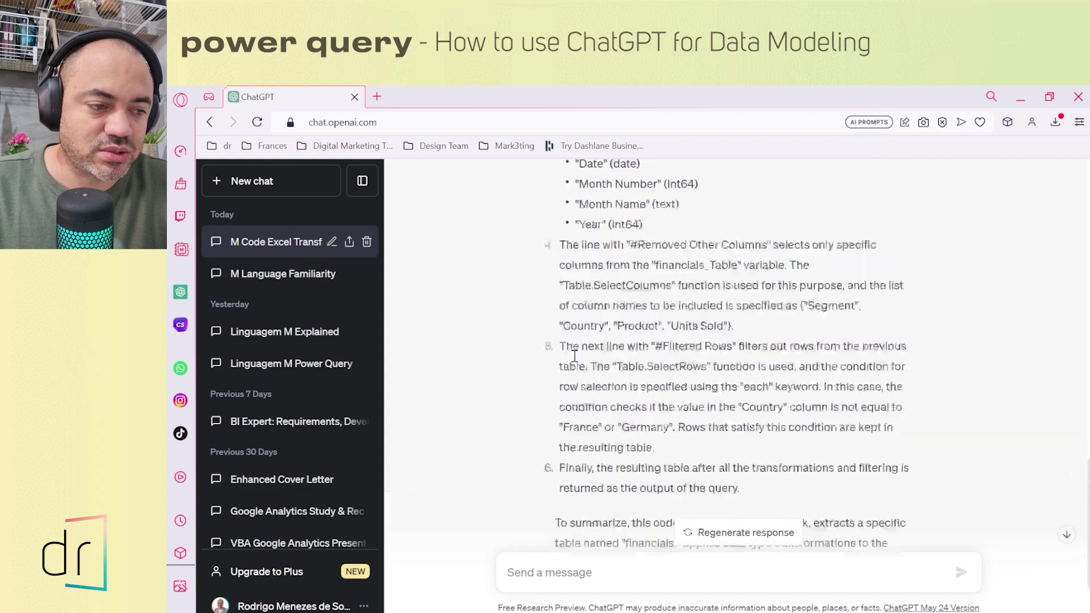
scroll(593, 361, "up", 10)
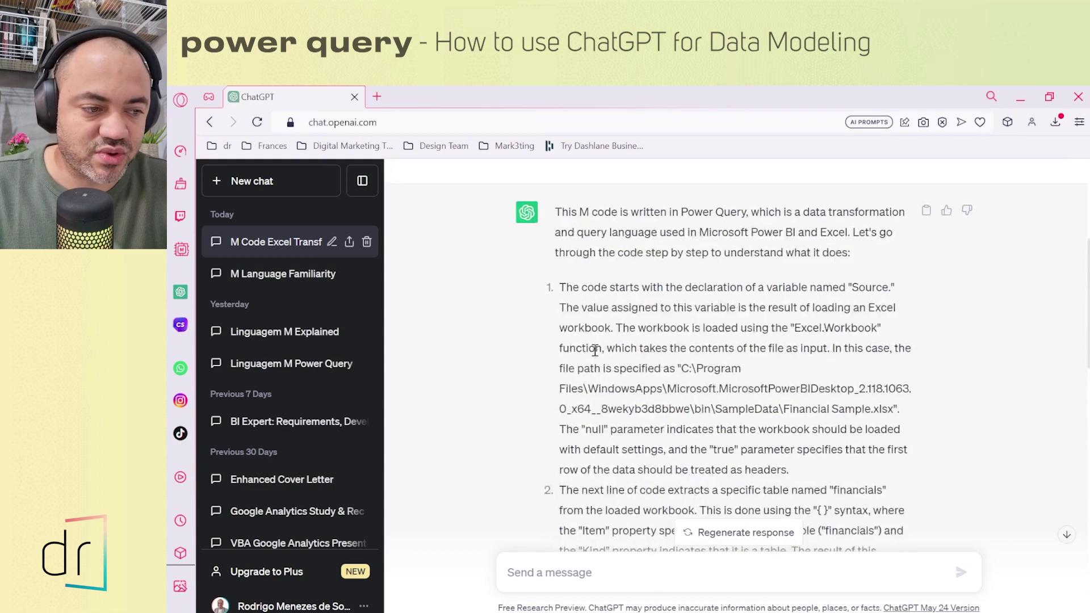
scroll(589, 311, "down", 1)
scroll(589, 318, "down", 15)
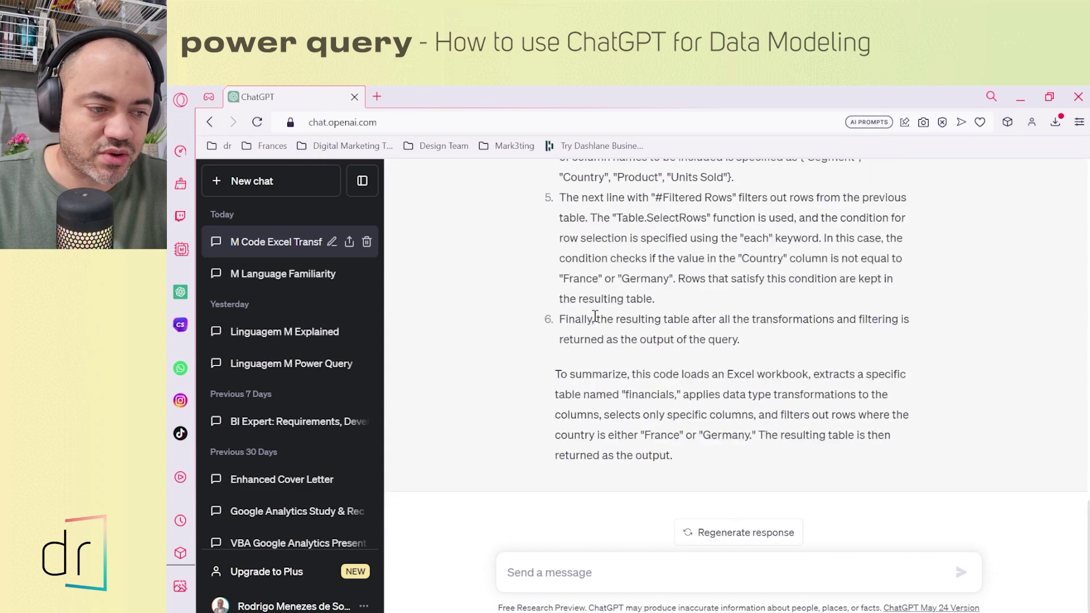
scroll(616, 339, "up", 4)
scroll(616, 339, "up", 4)
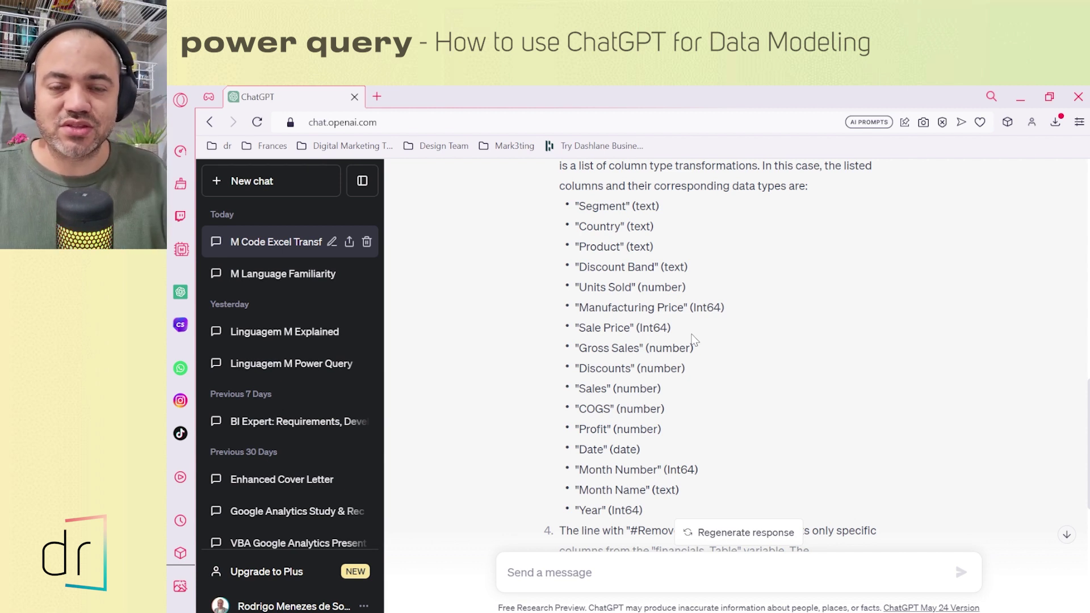
scroll(674, 328, "down", 3)
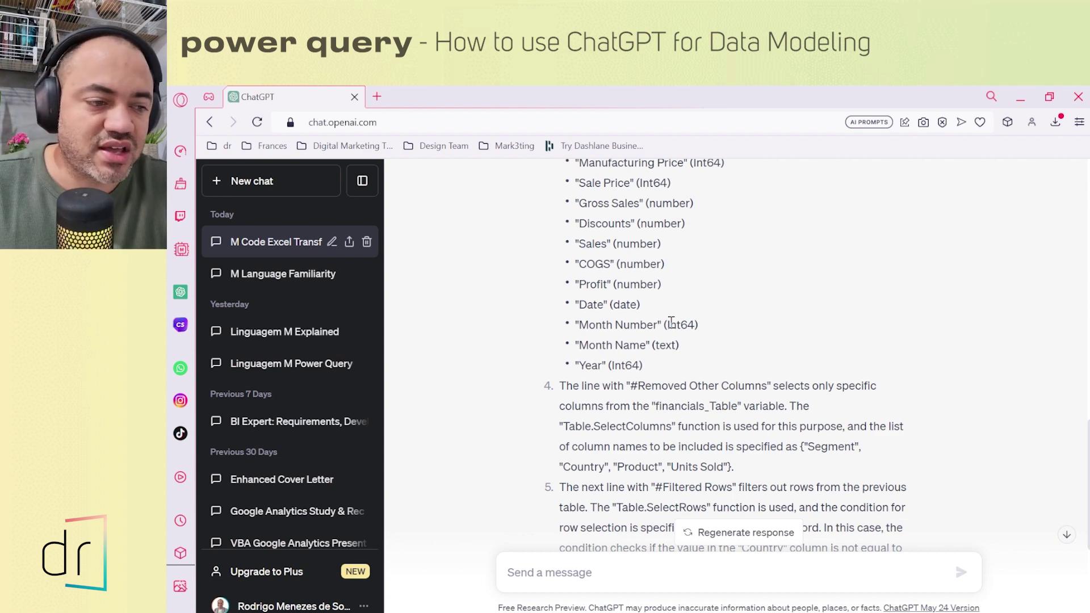
scroll(671, 321, "up", 3)
scroll(671, 321, "up", 3)
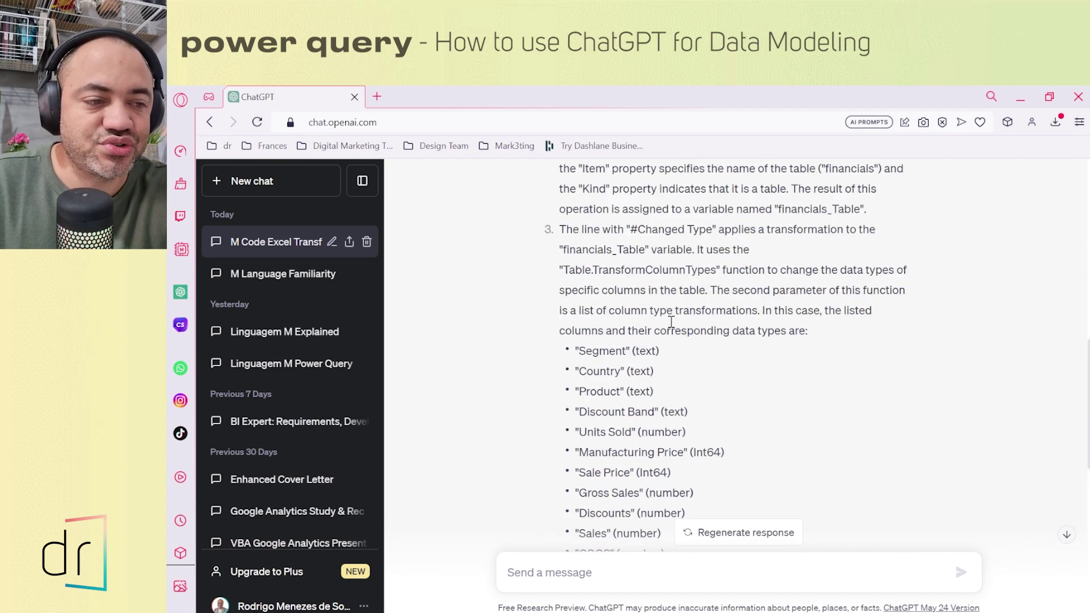
scroll(671, 322, "down", 12)
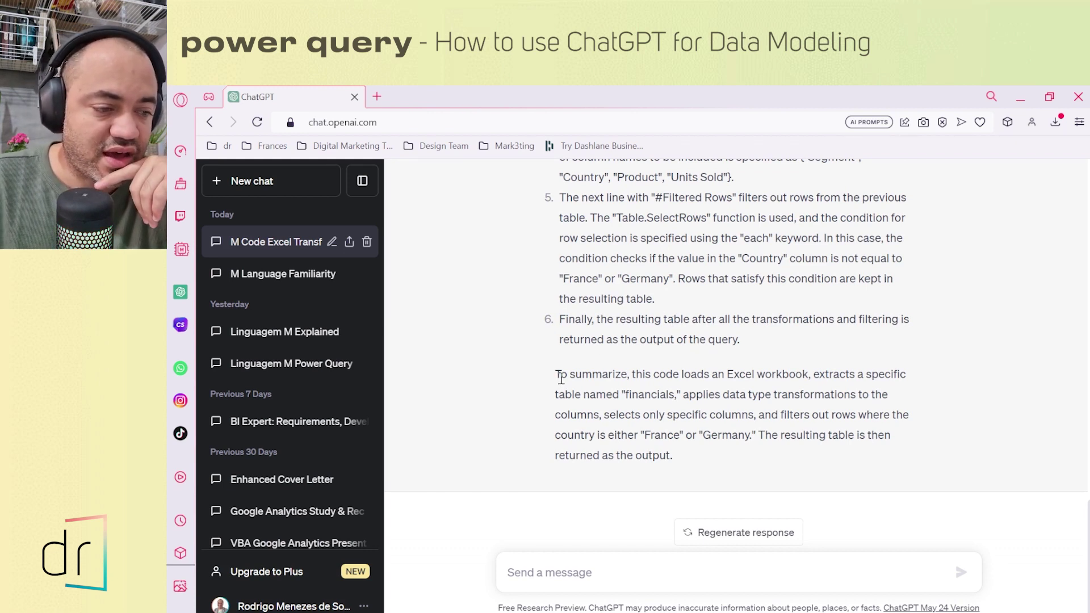
Highlight ChatGPT's closing summary paragraph and compare it with the numbered explanation points above
left_click_drag(555, 375, 674, 454)
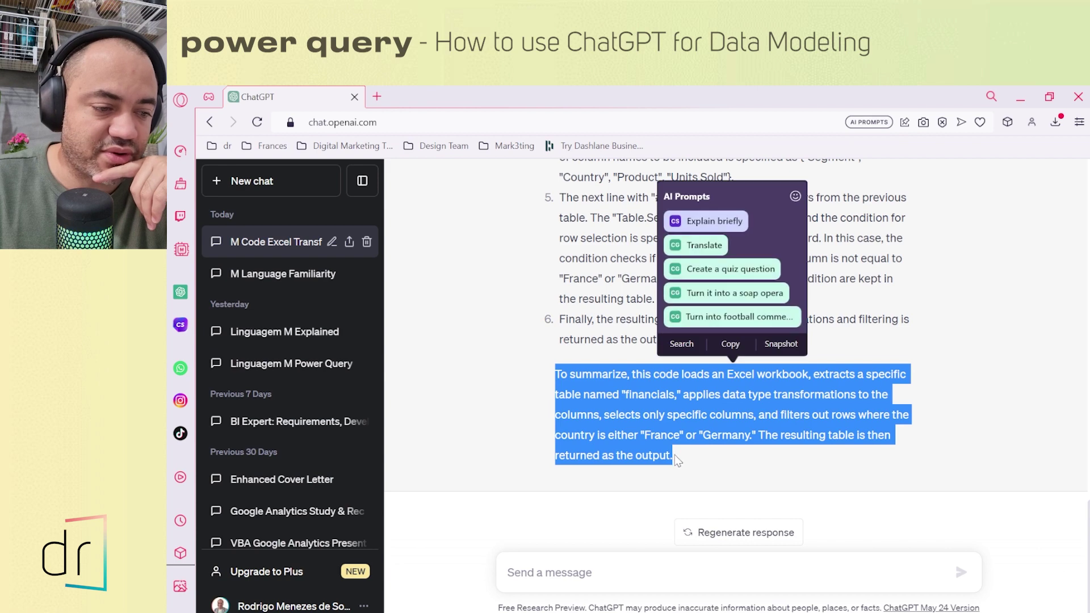
left_click(674, 454)
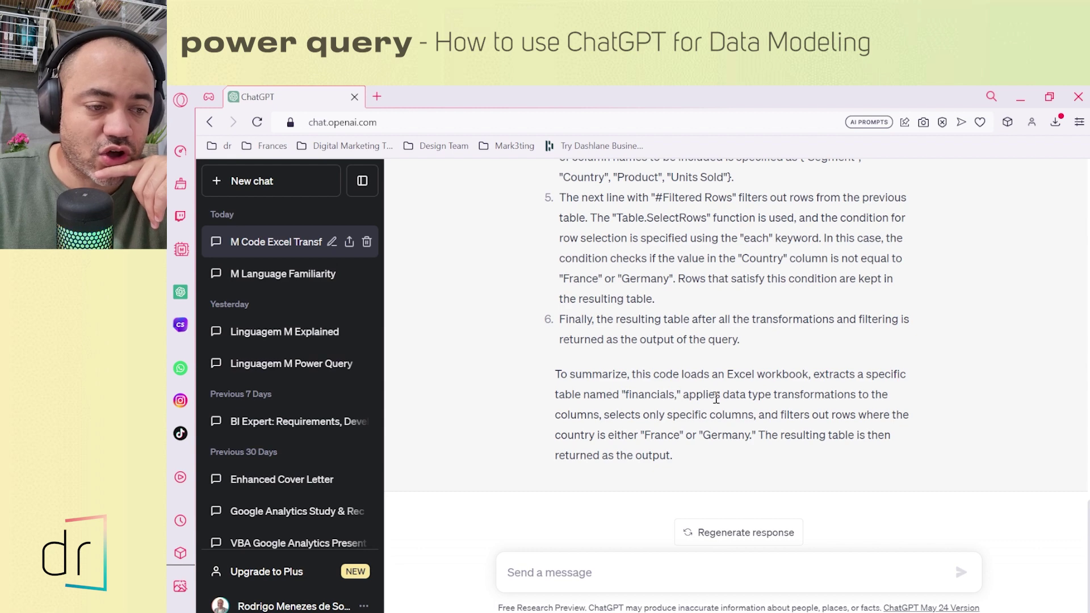
scroll(716, 397, "up", 15)
scroll(681, 448, "down", 15)
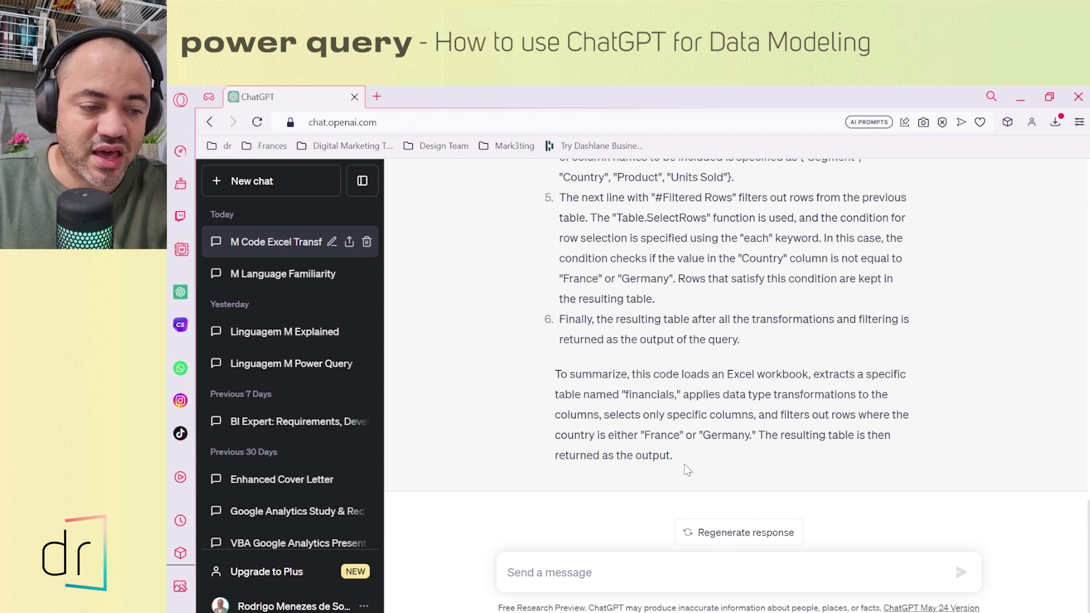
left_click_drag(696, 462, 554, 374)
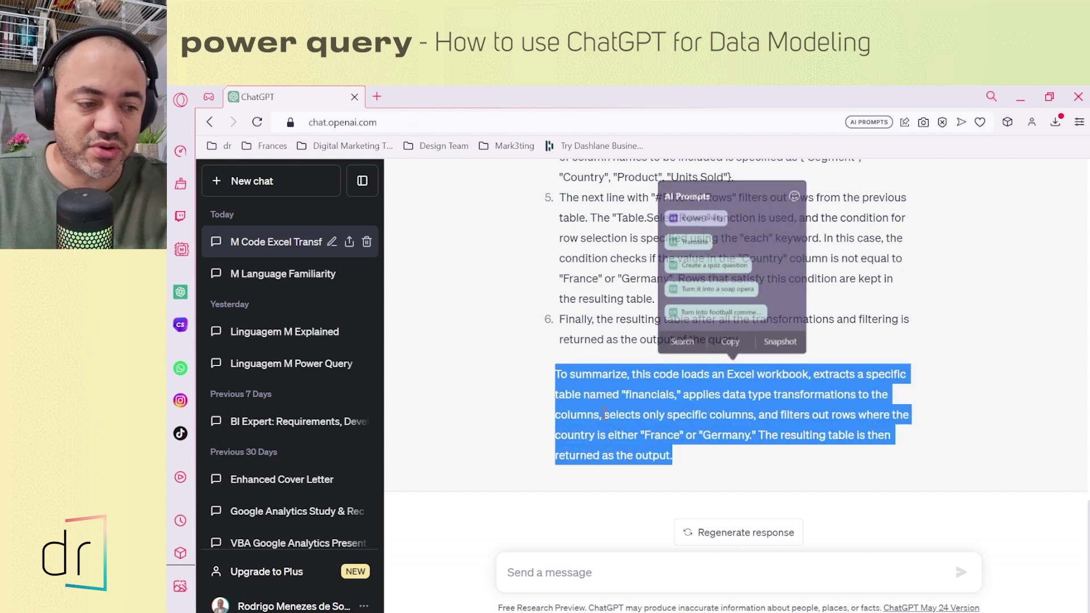
left_click(622, 430)
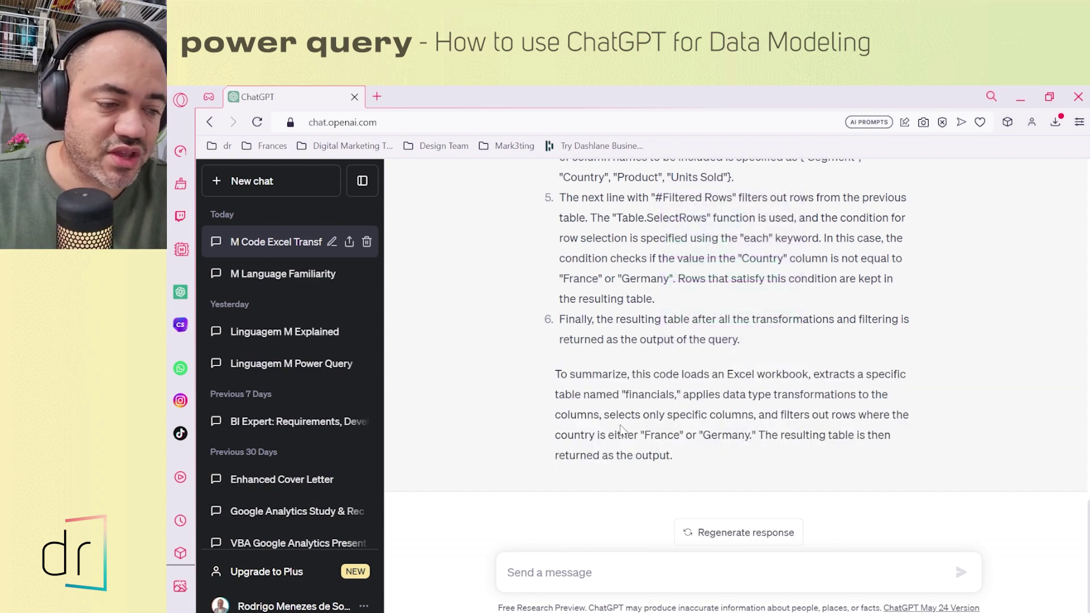
scroll(621, 430, "up", 15)
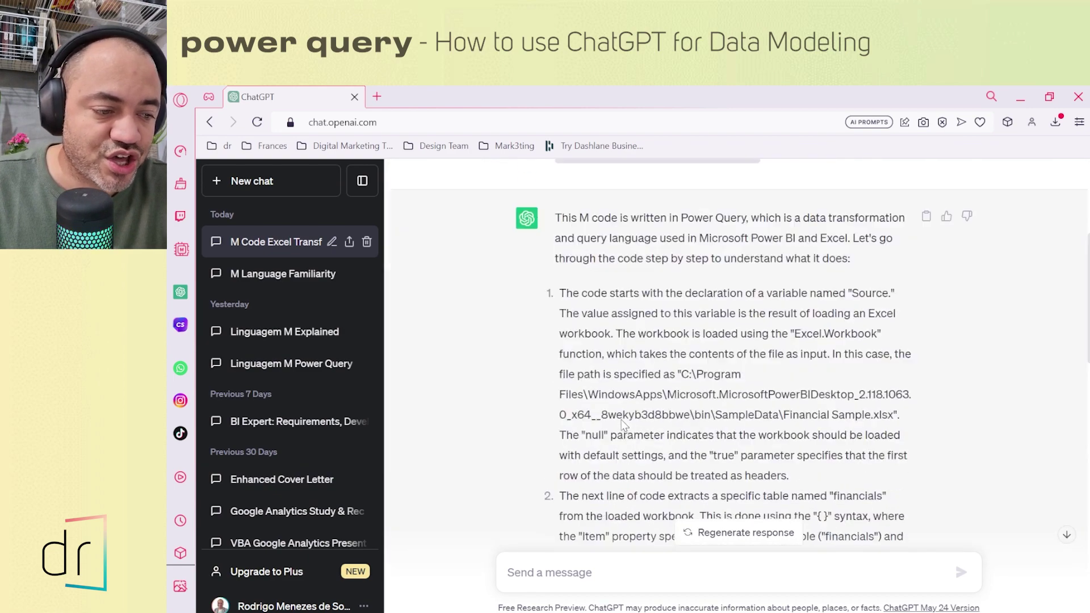
scroll(622, 426, "down", 5)
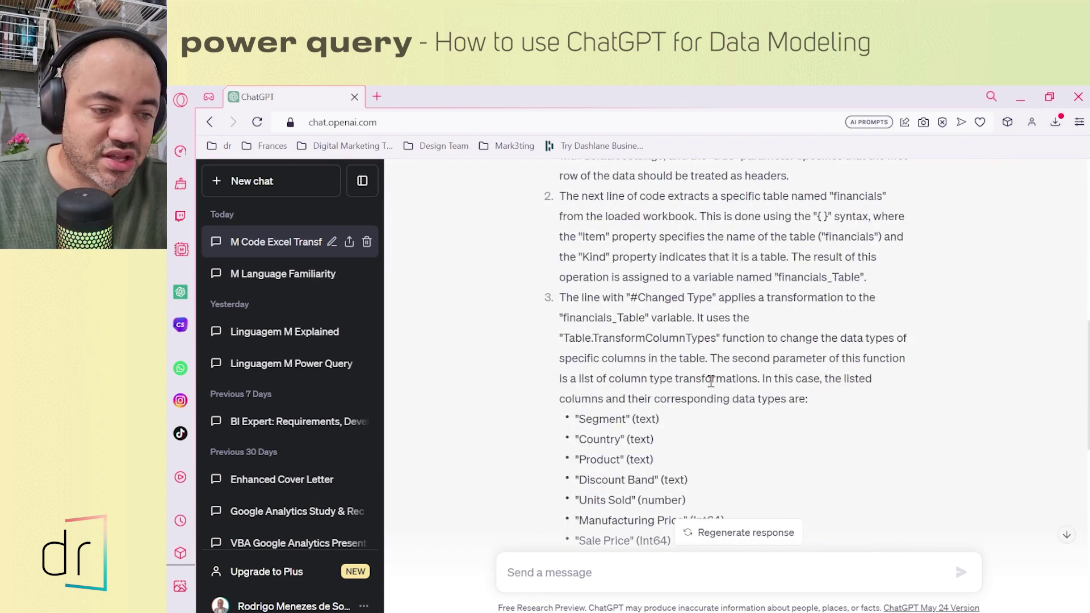